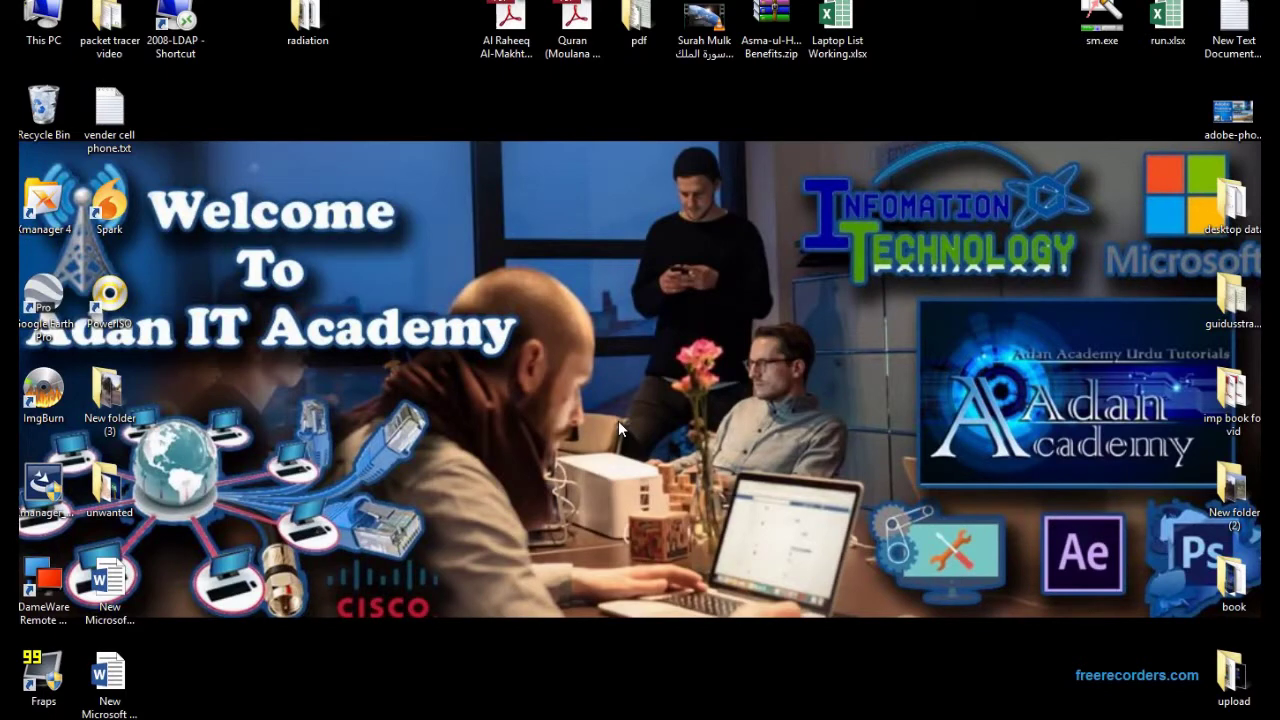
Launch Adobe Photoshop from its desktop shortcut to reach the empty workspace
left_click(508, 716)
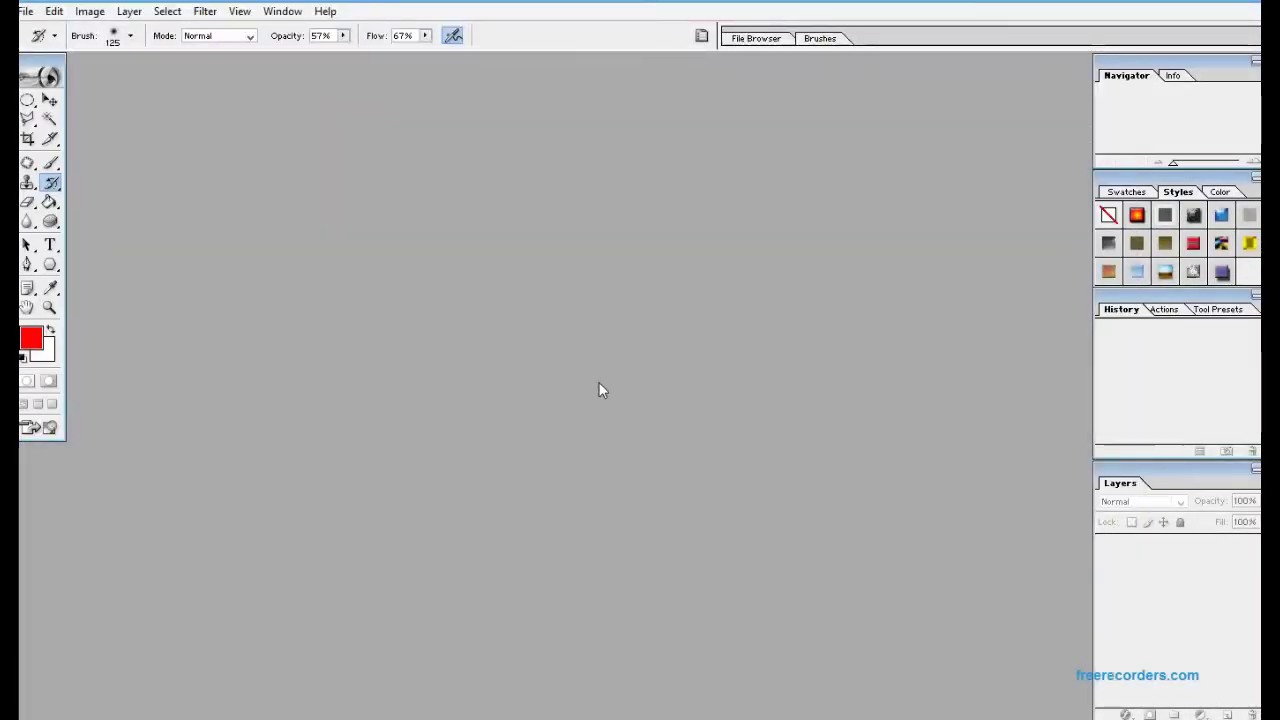
Create a blank white 1362 × 1600 px document, Untitled-1, with the Elliptical Marquee tool active
key("m")
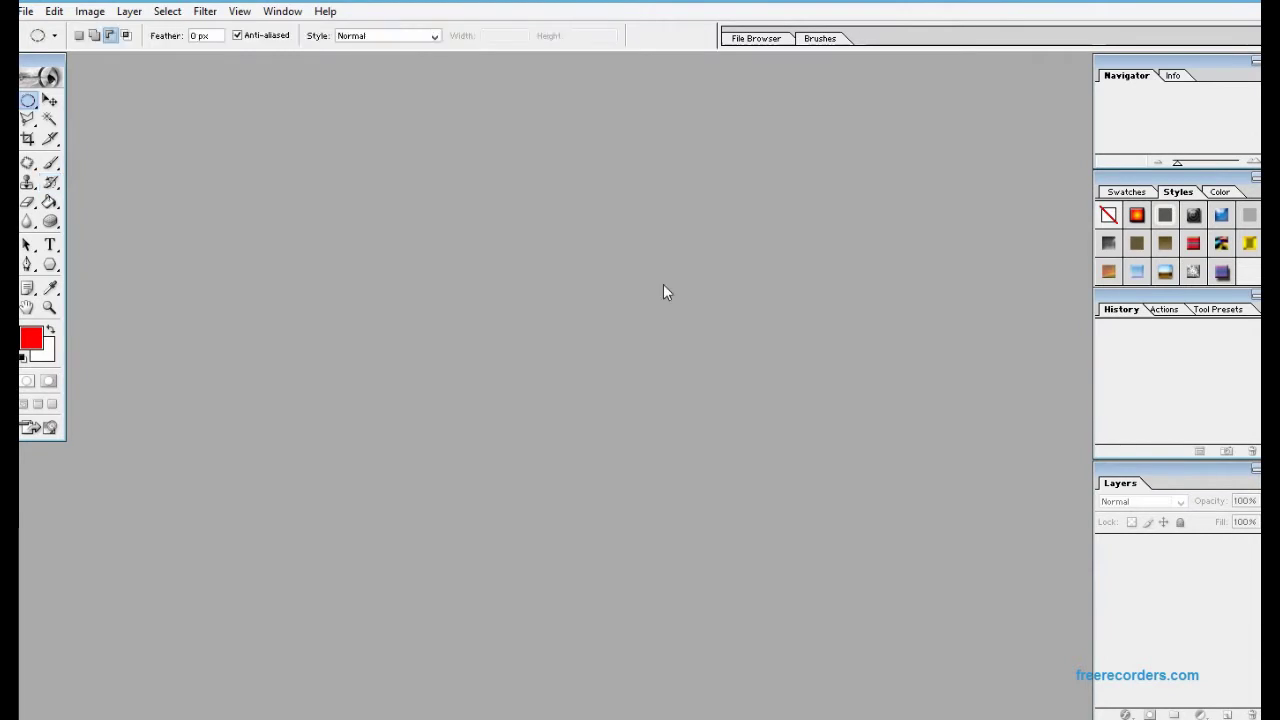
key("ctrl+n")
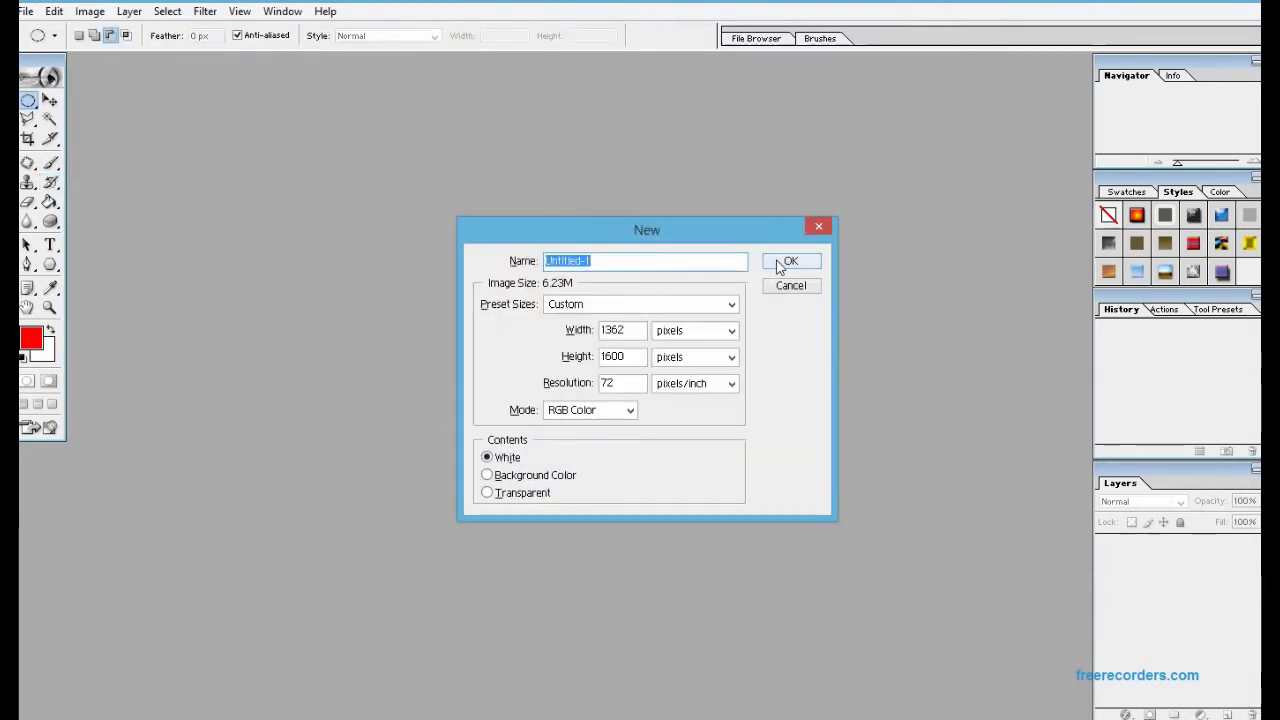
left_click(789, 262)
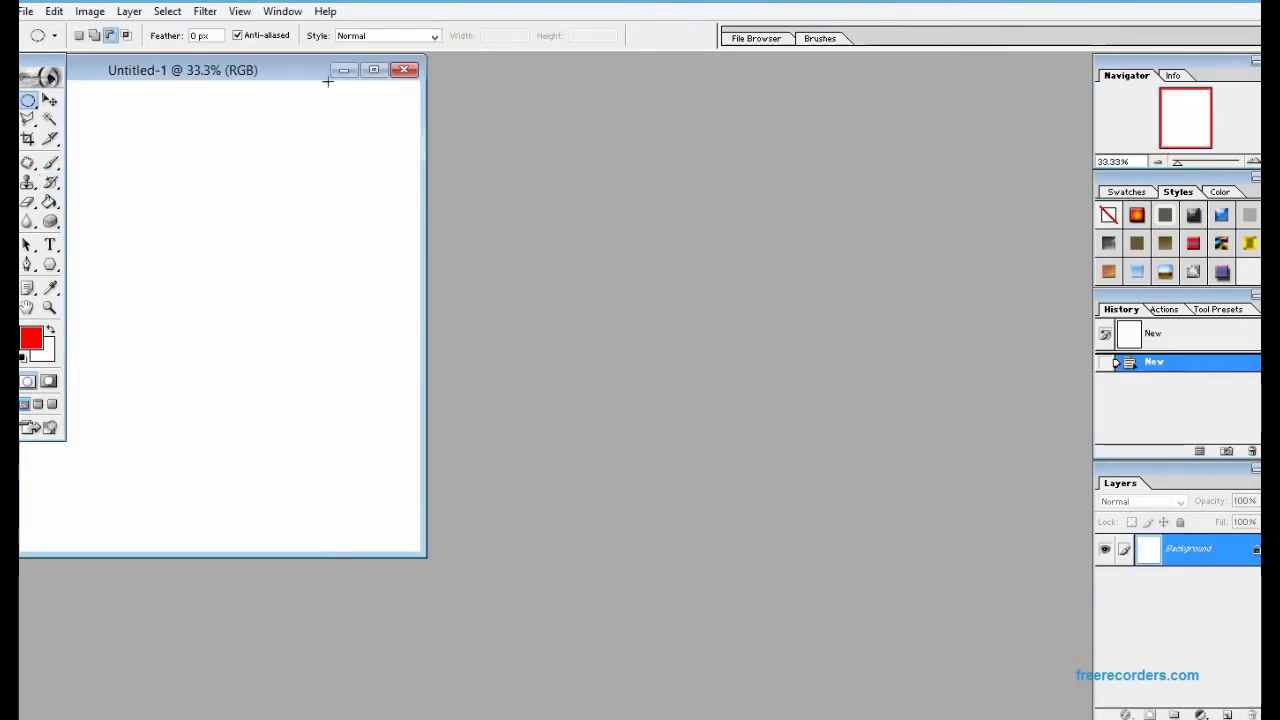
left_click_drag(237, 70, 589, 108)
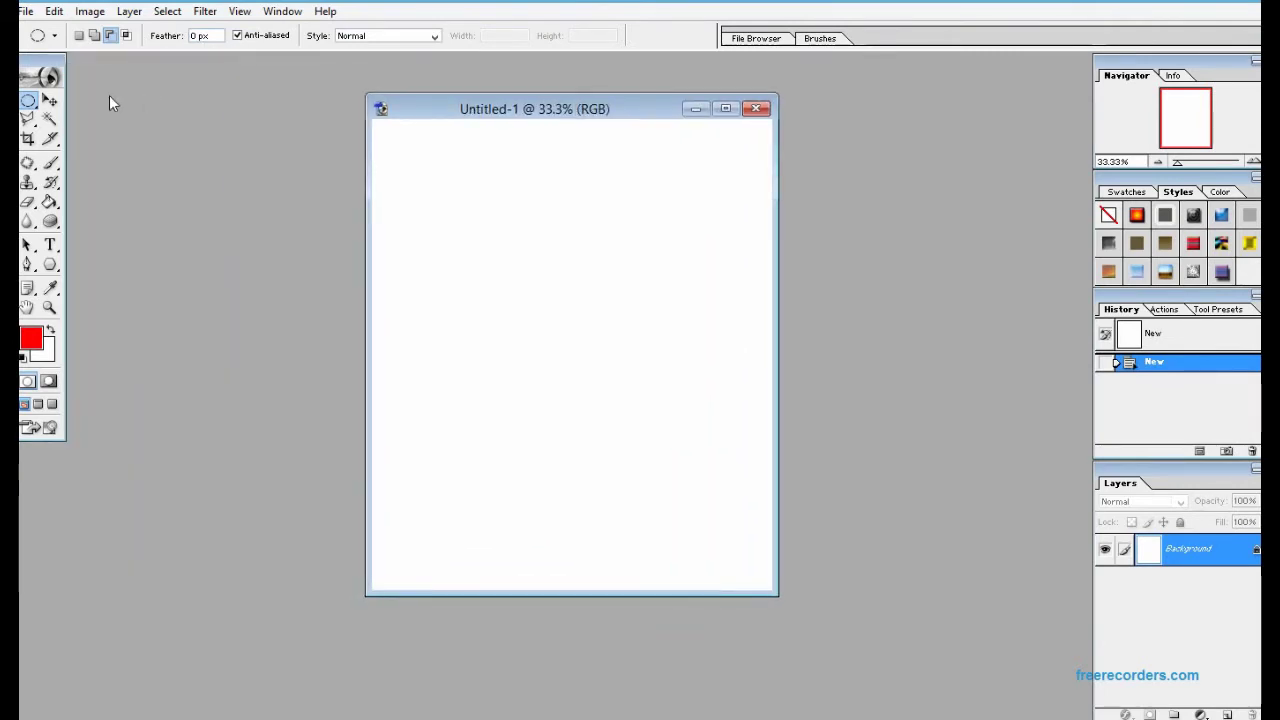
right_click(28, 103)
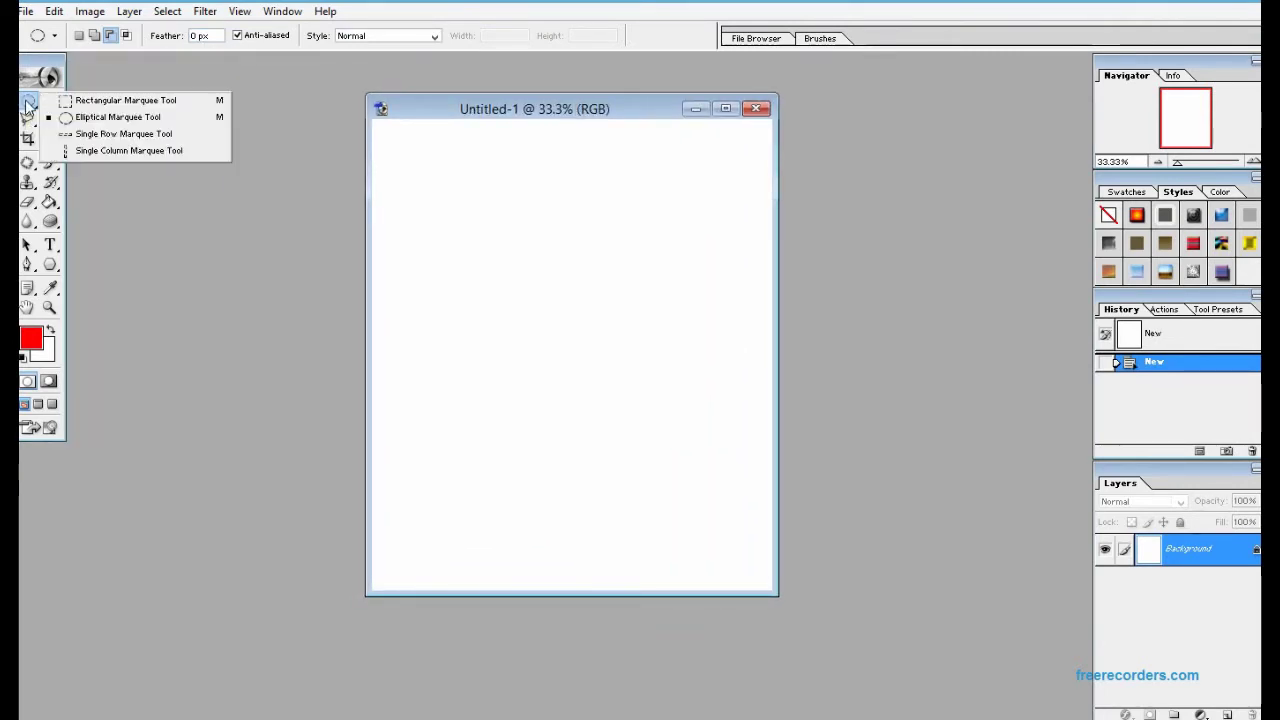
left_click(97, 120)
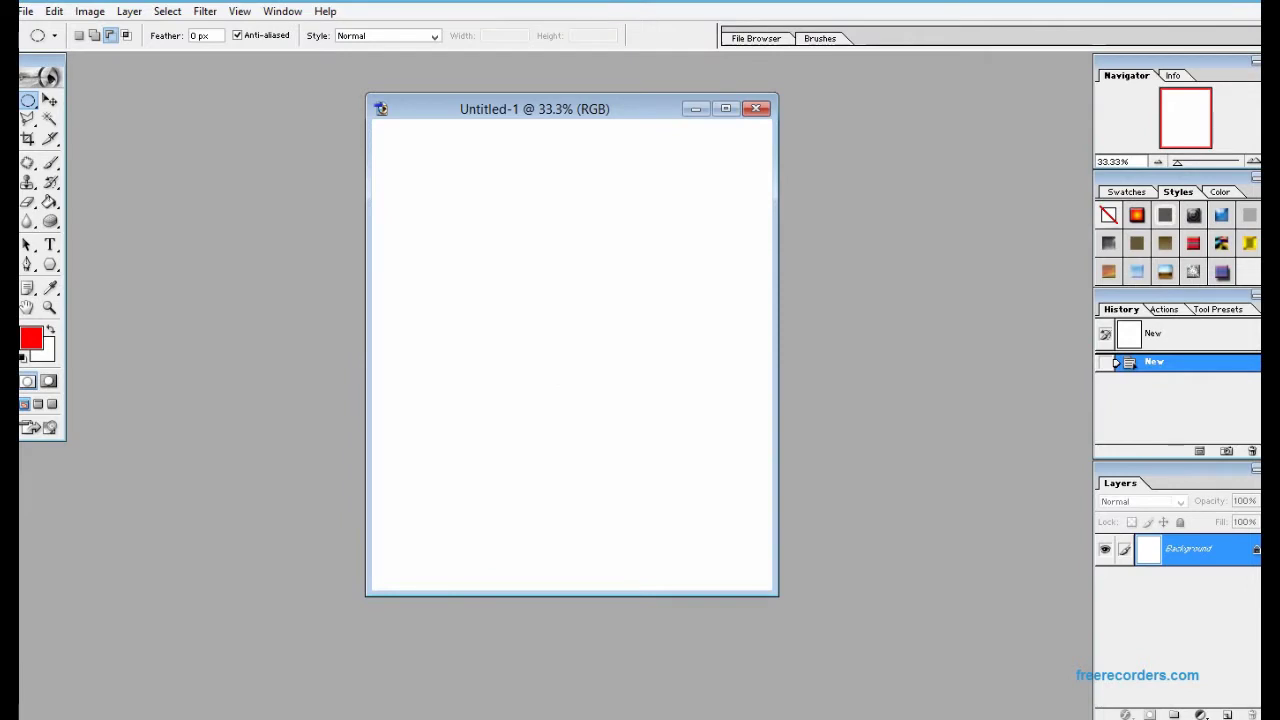
Add an empty Layer 1 and mark a large circular selection in the page centre
left_click(1232, 716)
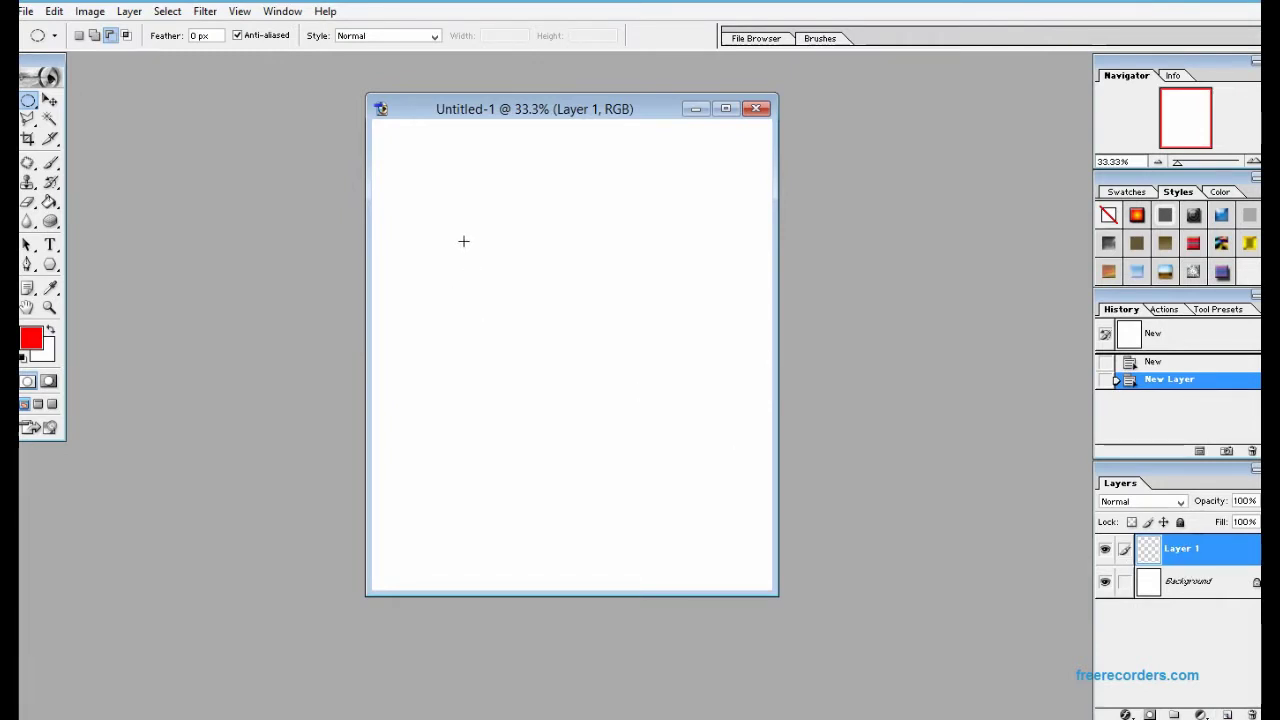
left_click_drag(449, 225, 688, 450)
left_click_drag(688, 450, 709, 482)
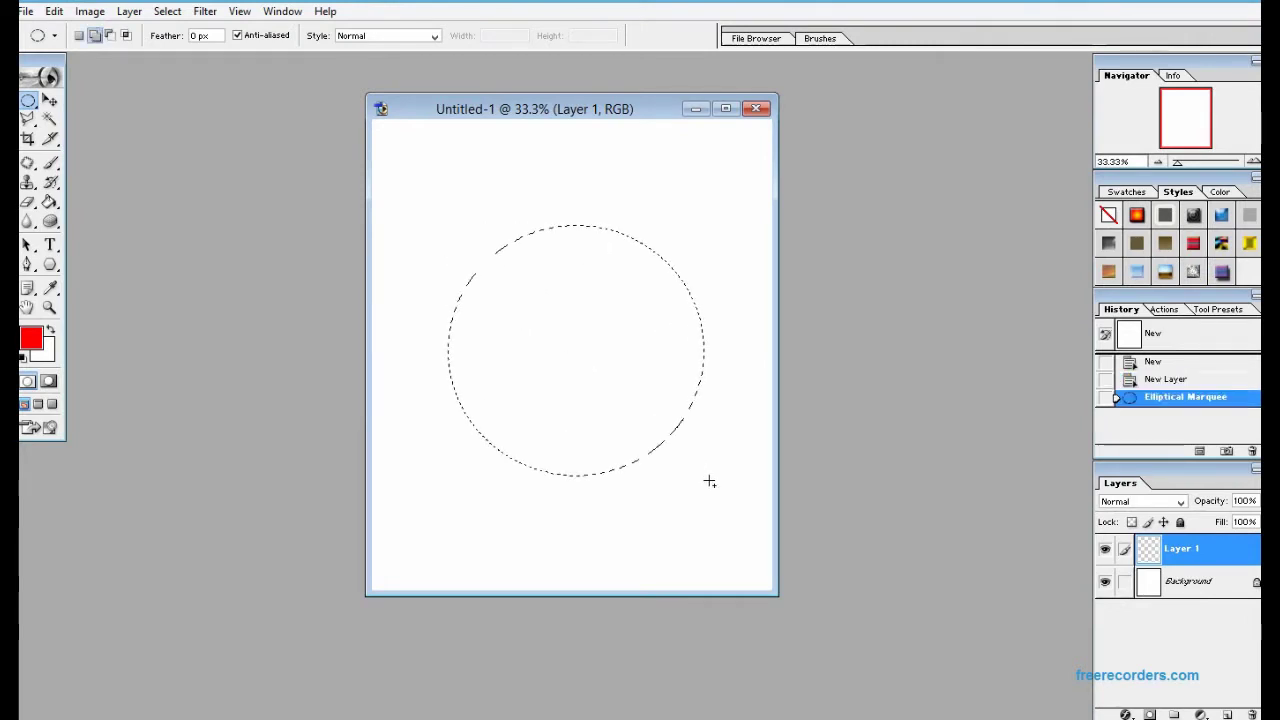
left_click(727, 108)
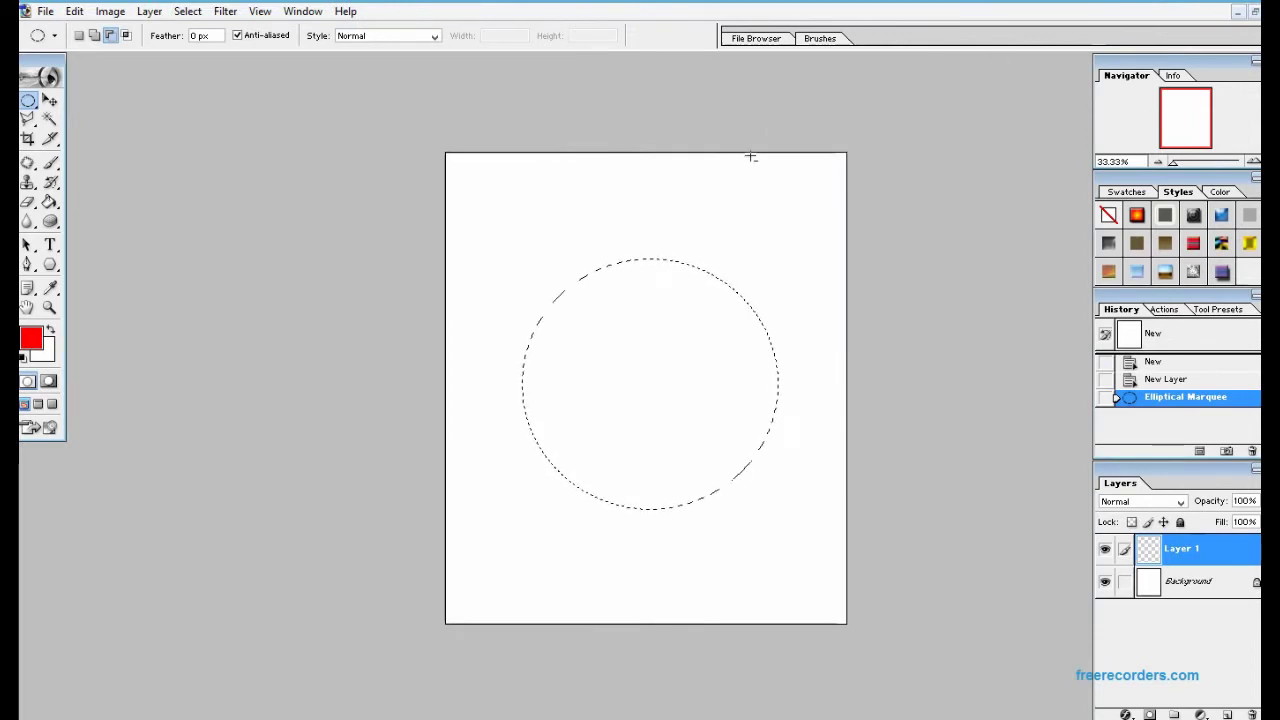
left_click(49, 202)
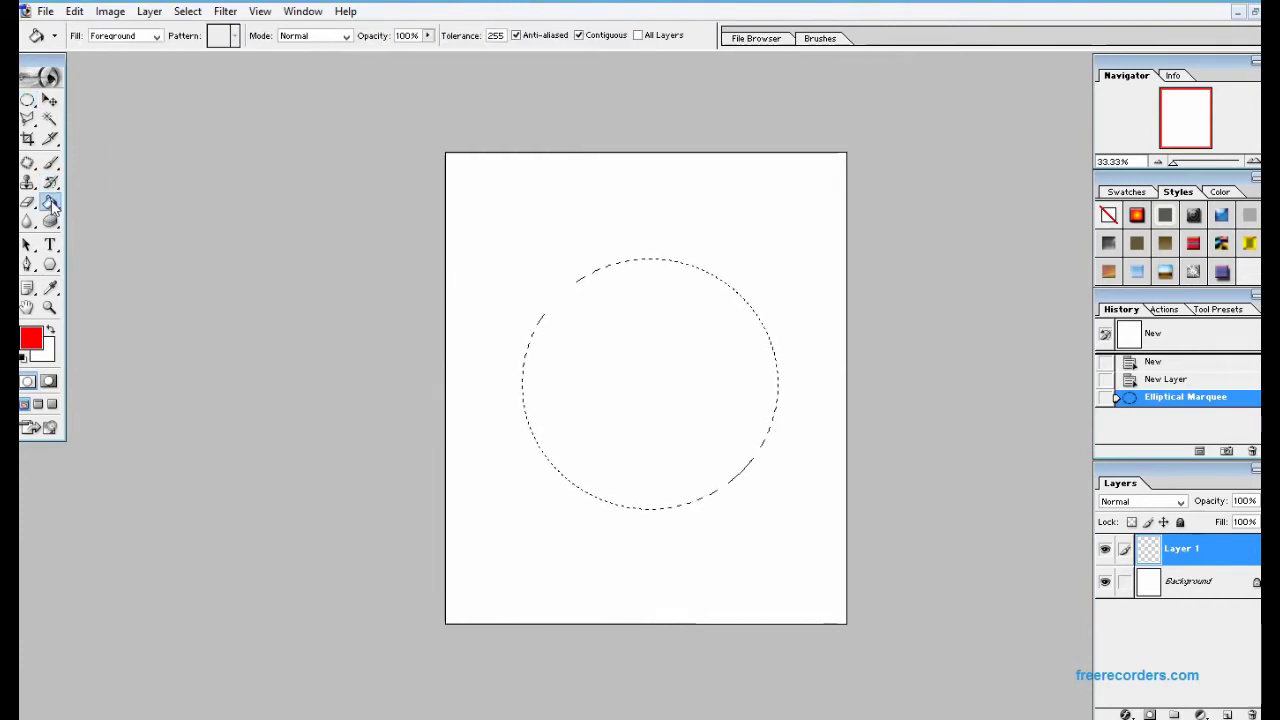
Fill the circular selection on Layer 1 with solid red using the Paint Bucket
left_click(623, 372)
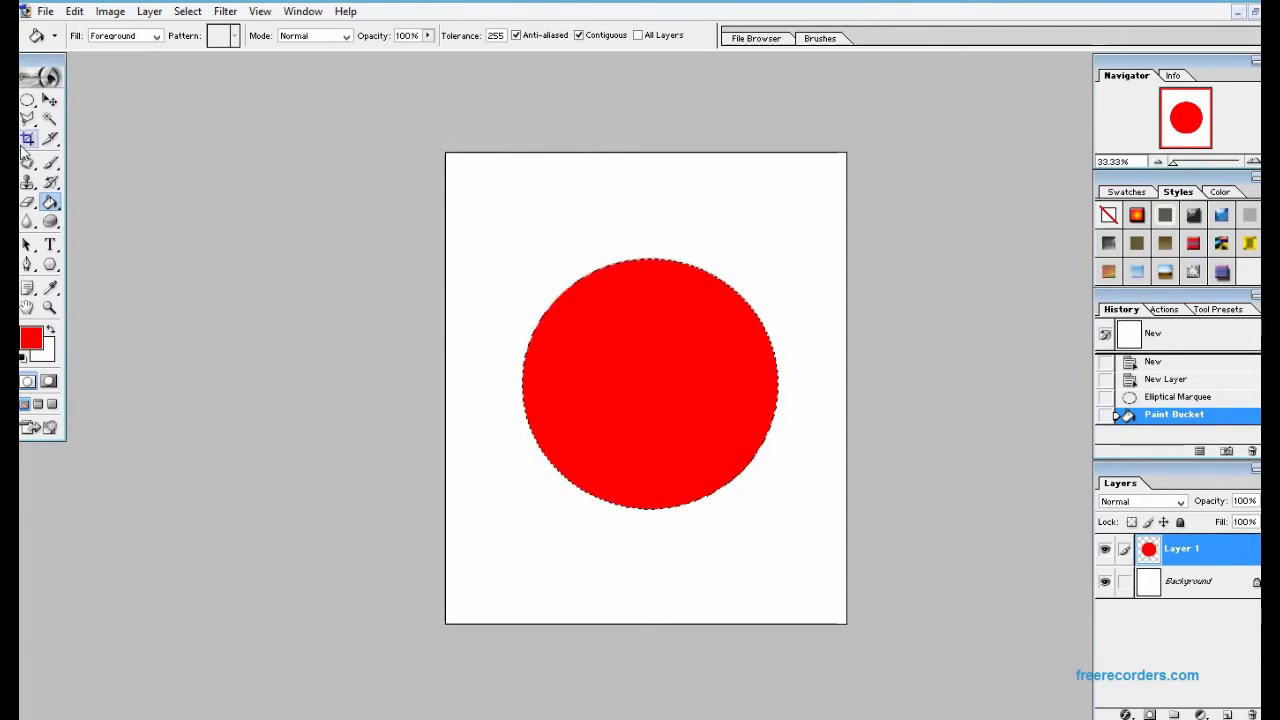
left_click(52, 186)
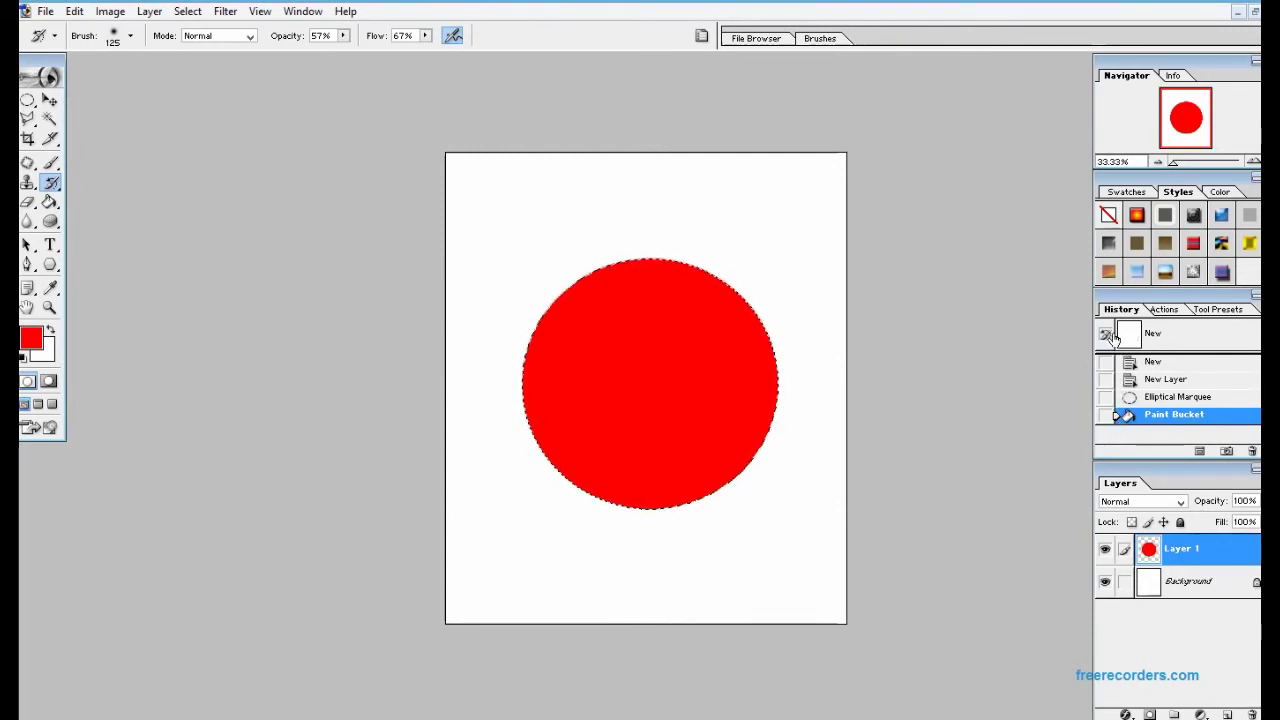
Set the History Brush to the 1 px hard preset and zoom in on the red circle
right_click(690, 420)
scroll(705, 435, "down", 2)
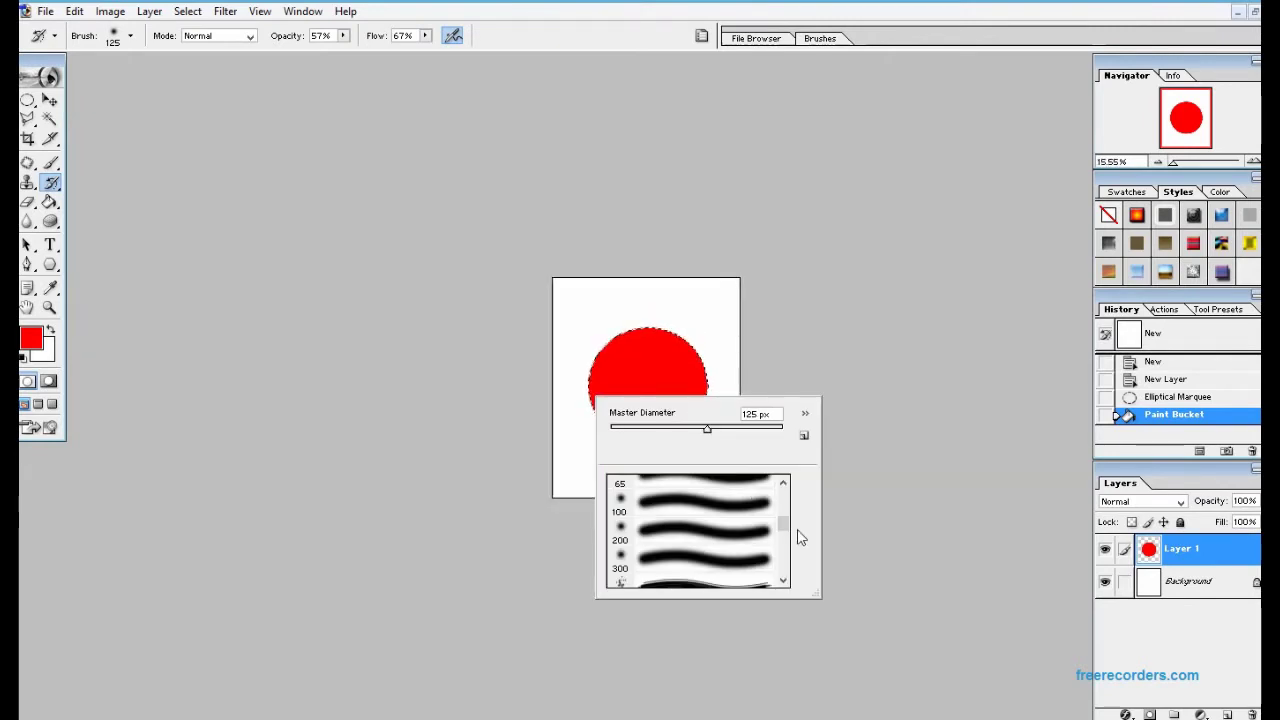
scroll(780, 525, "up", 5)
left_click(695, 494)
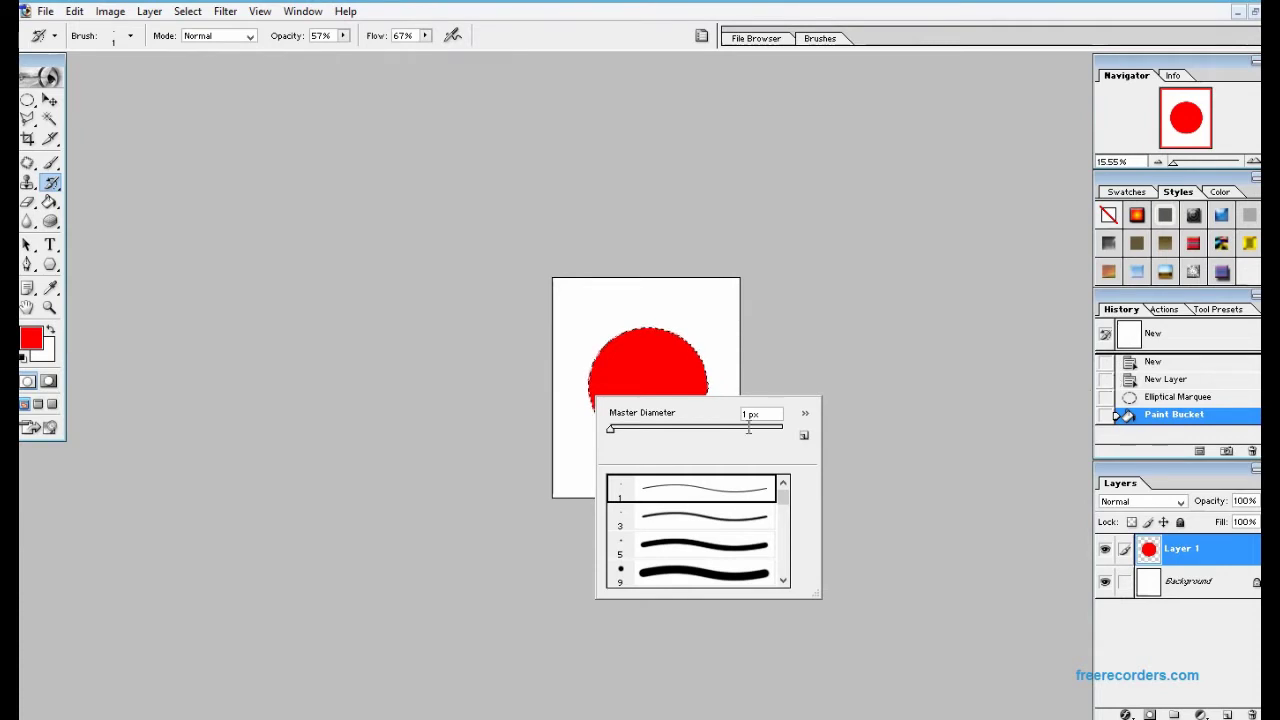
left_click(690, 370)
mouse_move(1177, 164)
left_mouse_down()
mouse_move(1164, 163)
mouse_move(1204, 164)
mouse_move(1177, 165)
left_mouse_up()
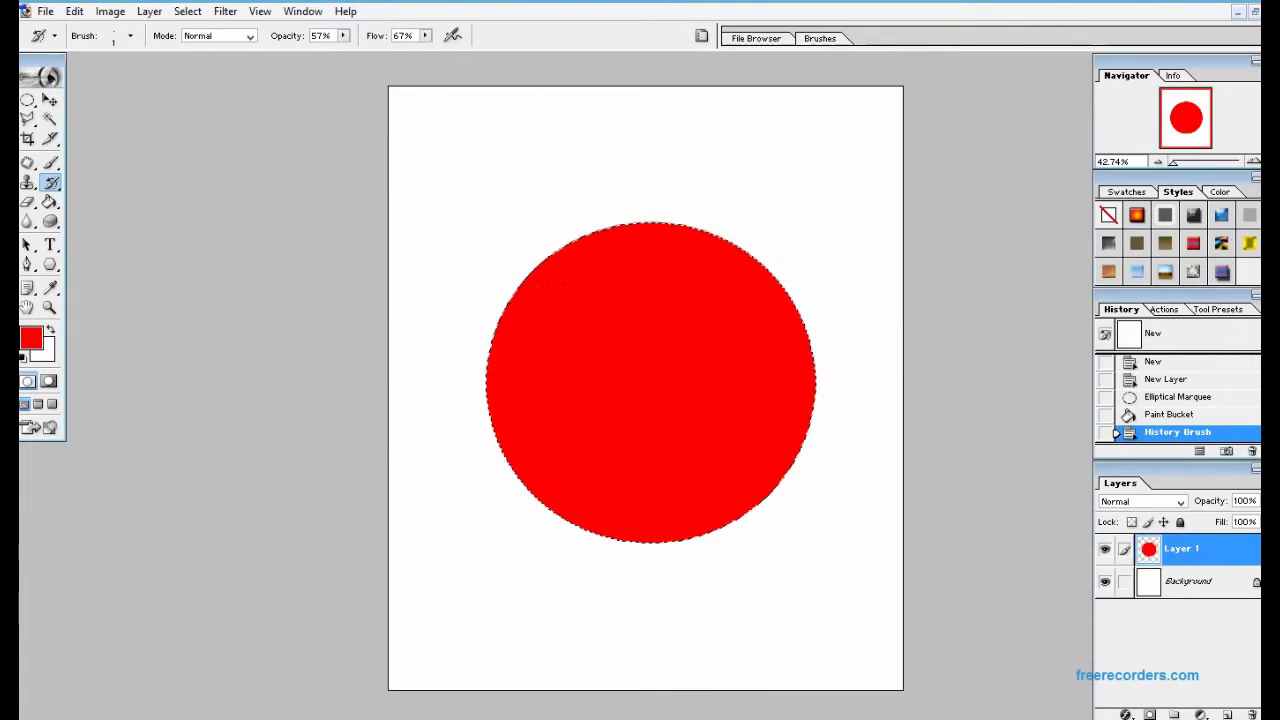
Set History Brush flow and opacity to 100% and paint trial white dabs on the circle
key("bracketright")
key("bracketright")
key("bracketright")
key("bracketright")
key("bracketright")
key("bracketright")
key("bracketright")
key("bracketright")
key("bracketright")
mouse_move(634, 375)
left_mouse_down()
mouse_move(655, 385)
mouse_move(620, 371)
mouse_move(609, 400)
mouse_move(654, 406)
mouse_move(627, 382)
left_mouse_up()
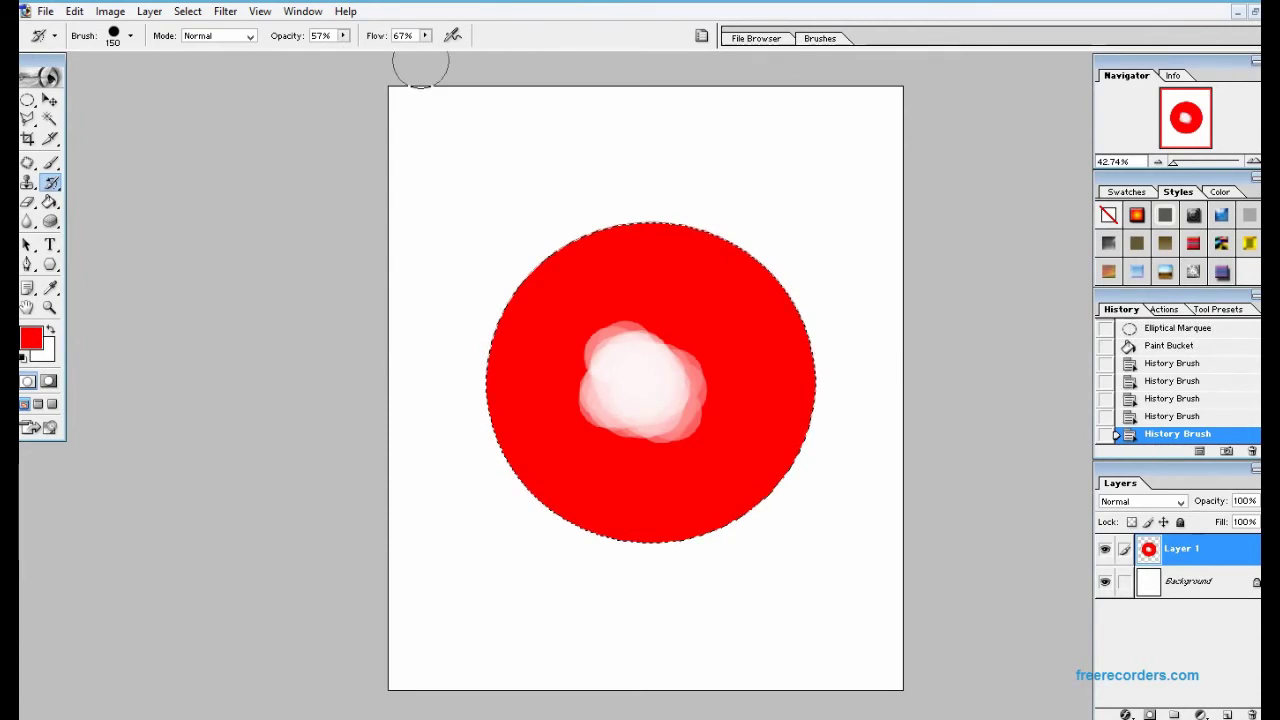
left_click(425, 36)
left_click_drag(435, 54, 457, 54)
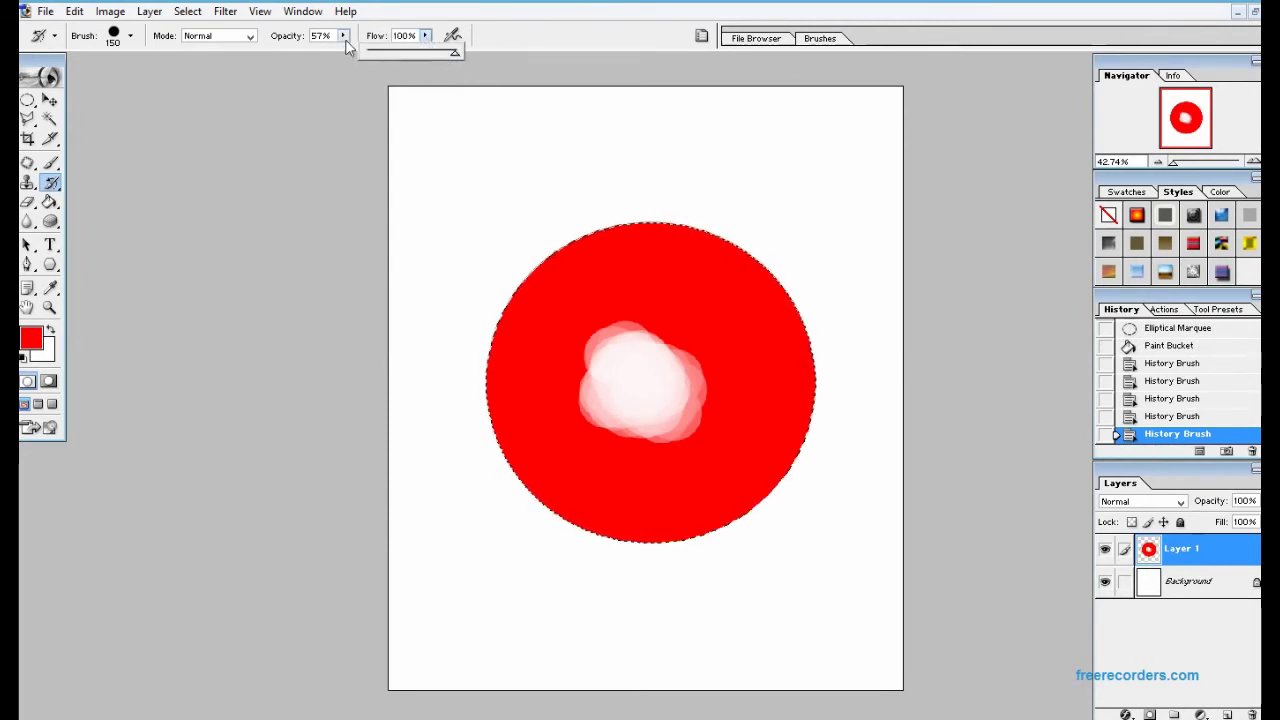
left_click(343, 36)
key("0")
left_click(640, 305)
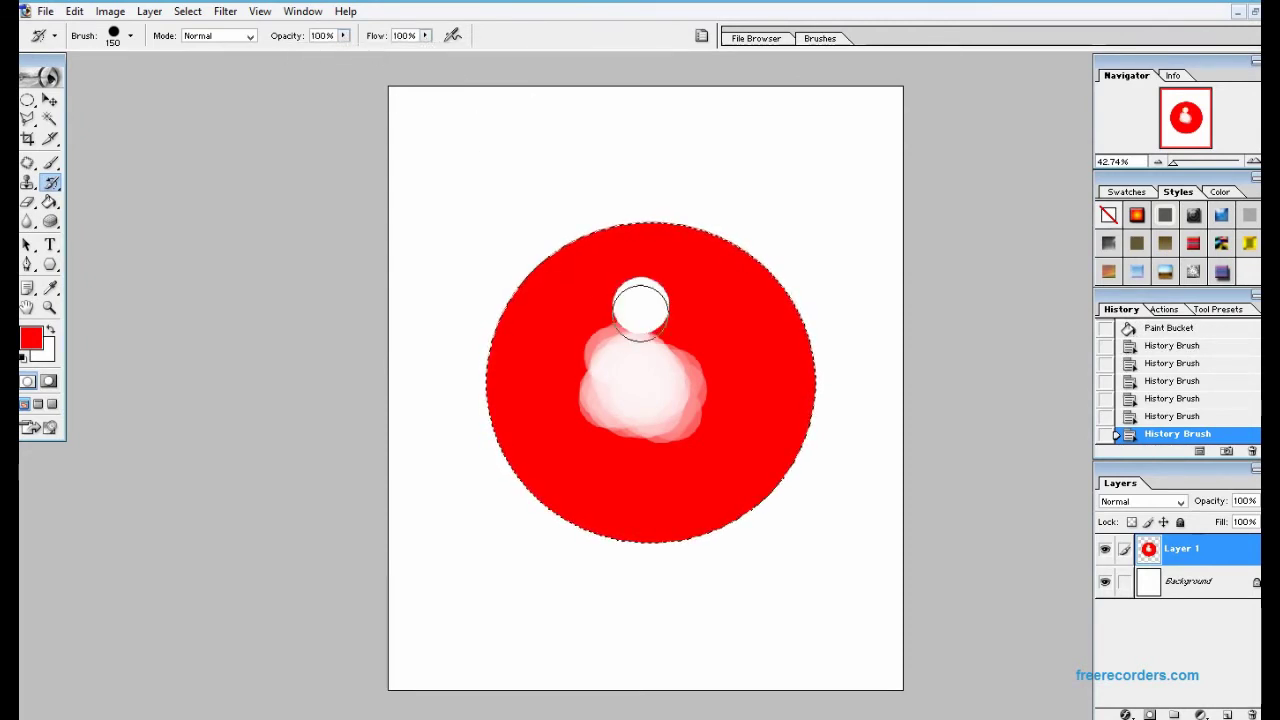
left_click(694, 345)
left_click(679, 412)
left_click(643, 461)
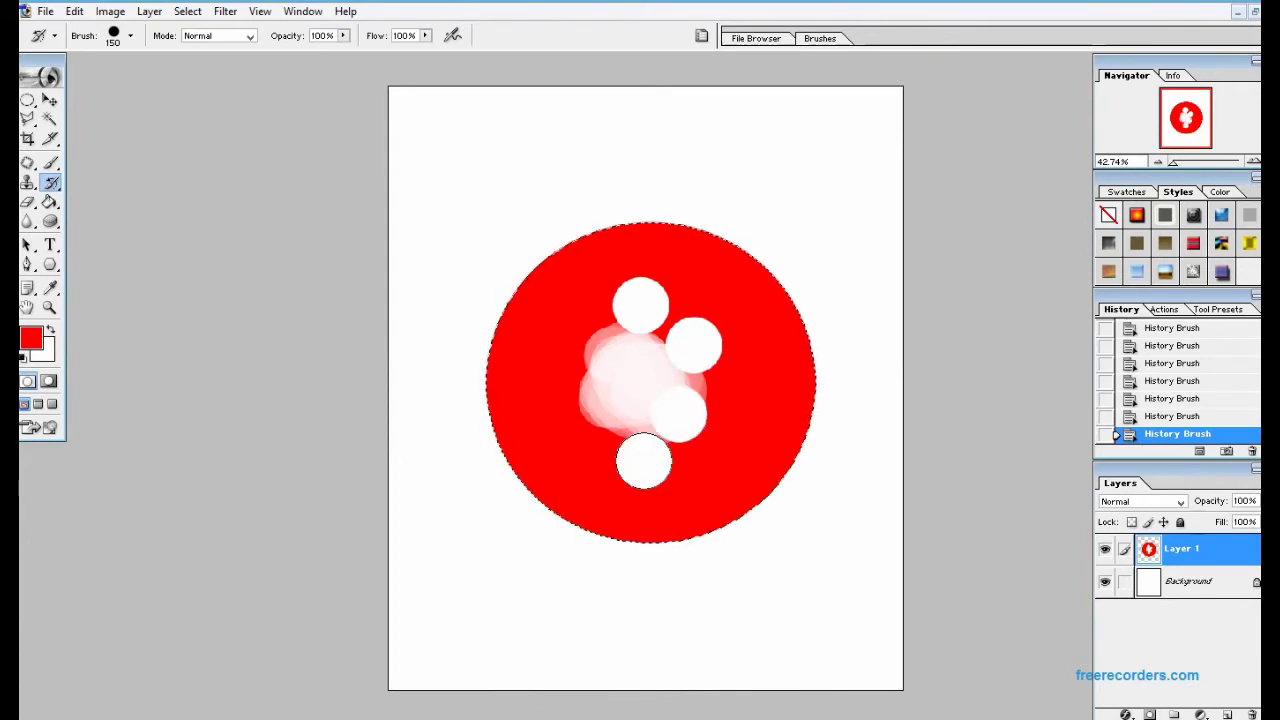
Step back through the History panel to the Paint Bucket state, removing the dabs
left_click(1183, 416)
left_click(1181, 398)
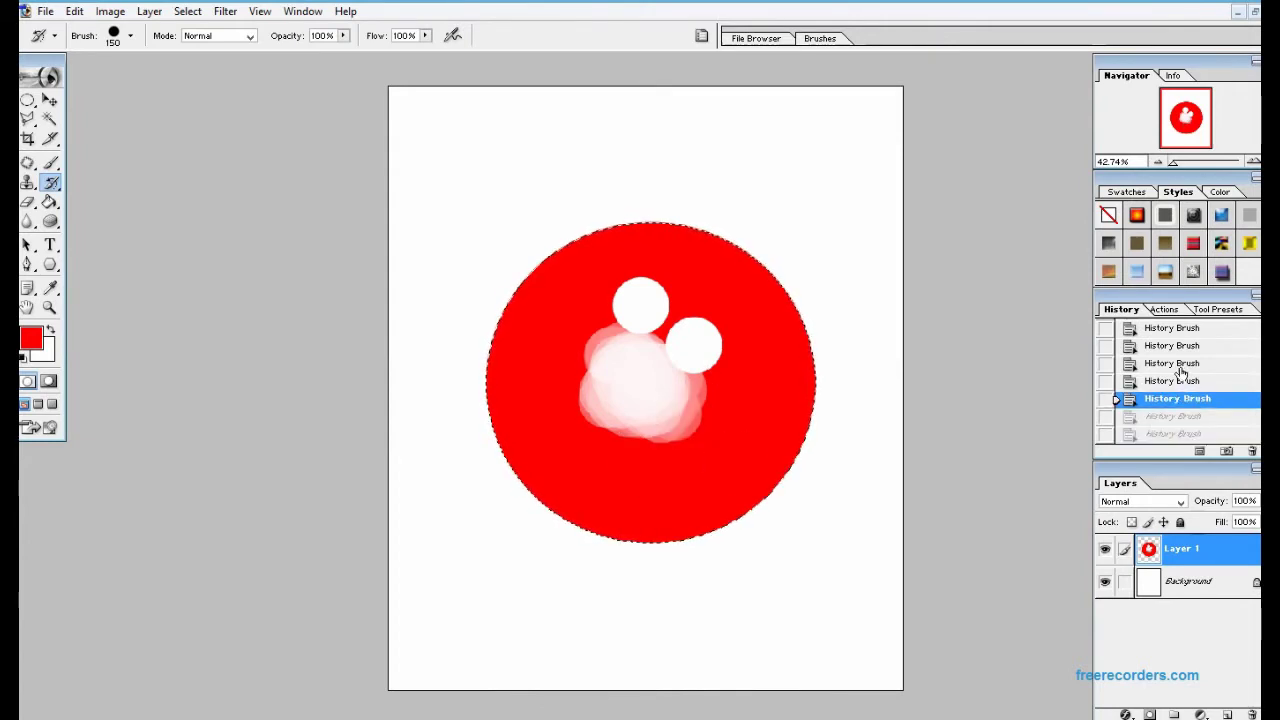
left_click(1180, 364)
scroll(1180, 380, "up", 2)
left_click(1180, 412)
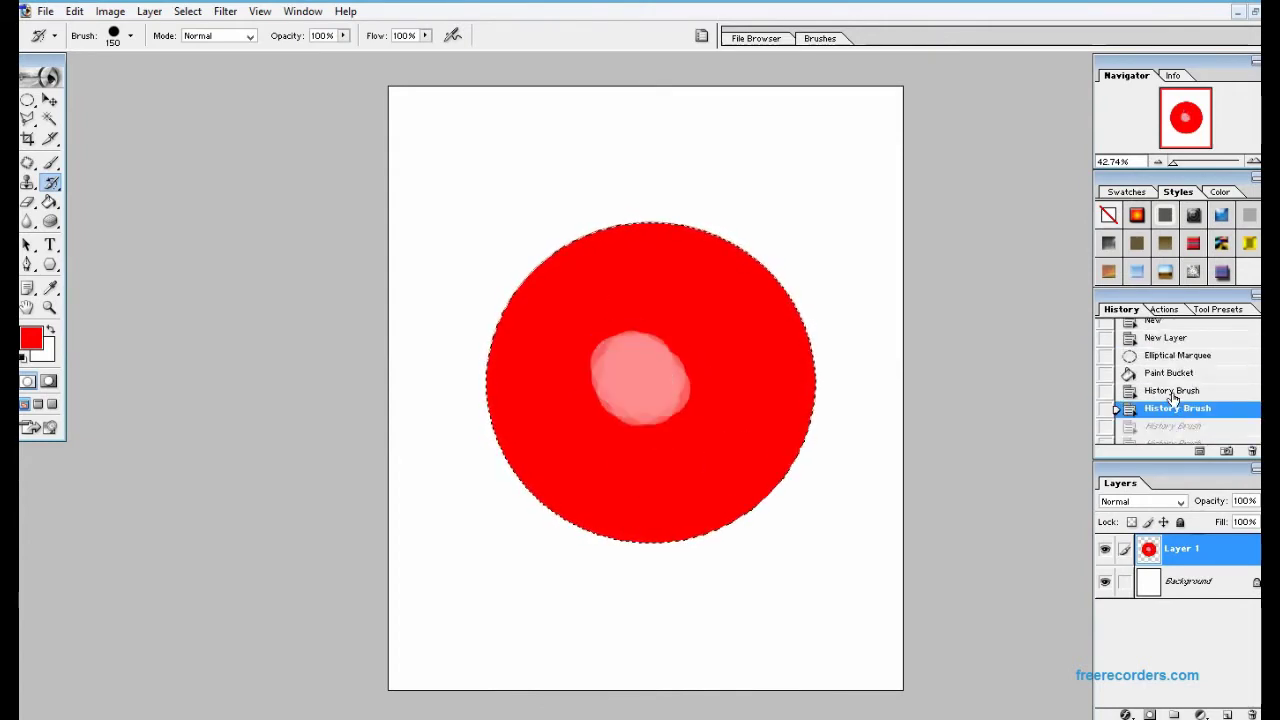
left_click(1172, 391)
left_click(1162, 374)
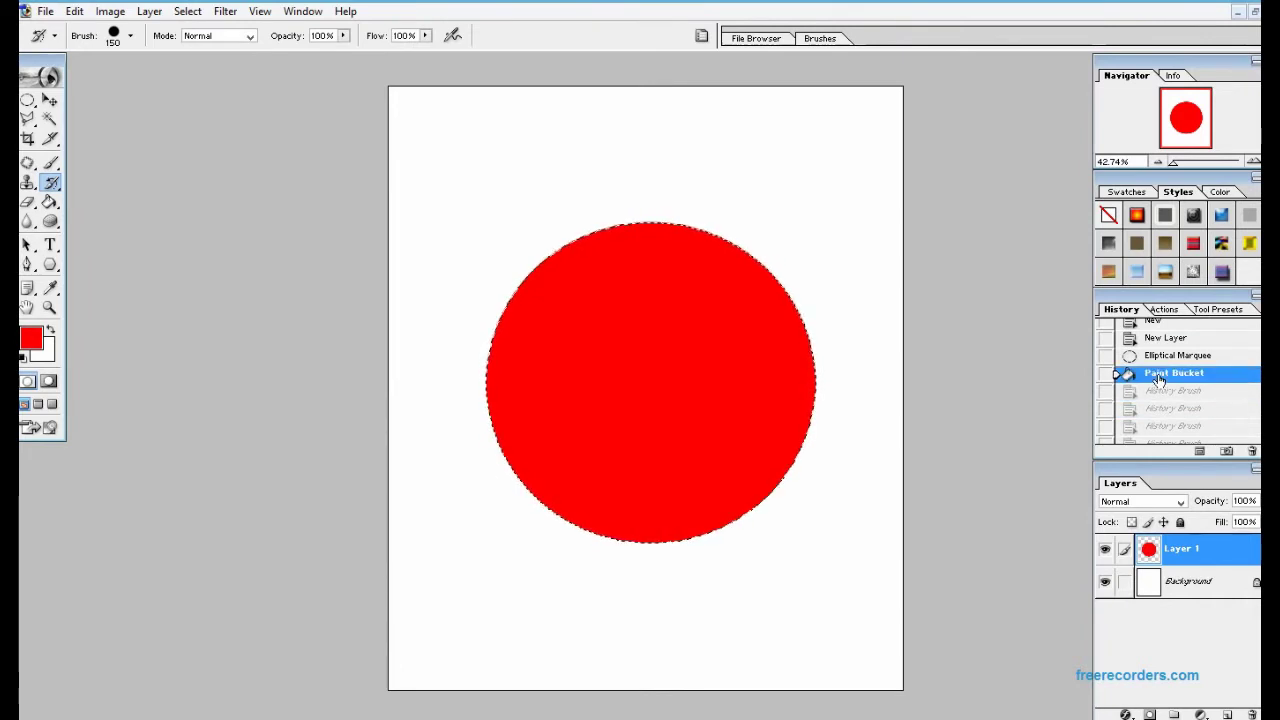
Select the soft round 300 px brush preset for the History Brush
right_click(627, 347)
left_click_drag(767, 380, 776, 380)
scroll(752, 476, "down", 2)
scroll(750, 482, "down", 2)
scroll(745, 490, "down", 2)
scroll(741, 498, "down", 2)
scroll(741, 498, "down", 2)
scroll(741, 498, "down", 2)
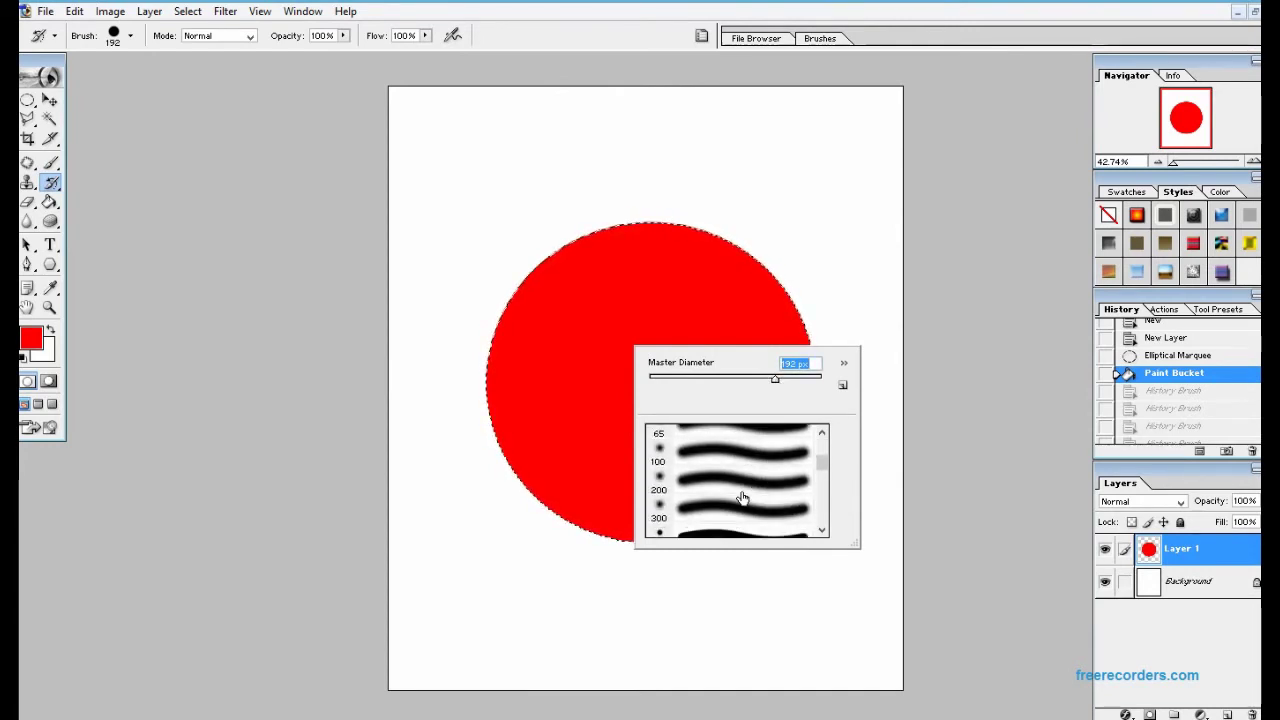
left_click(722, 480)
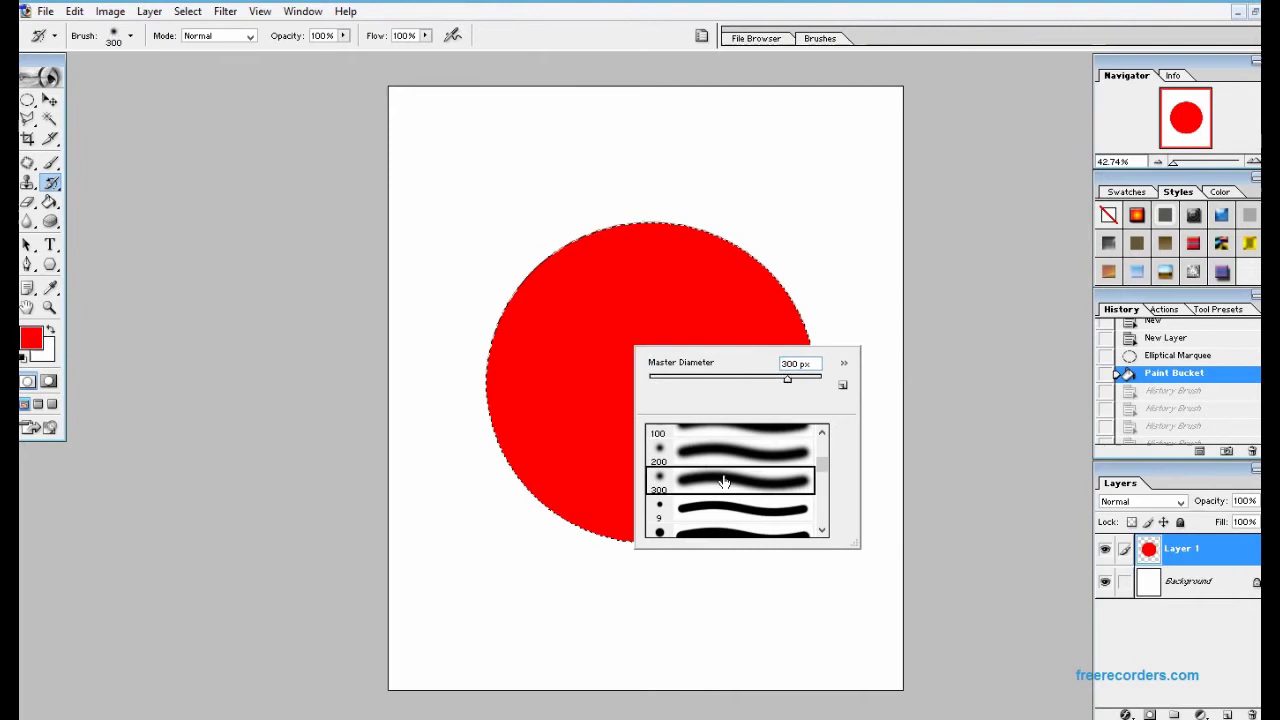
Paint a soft white highlight on the red circle's upper left
left_click(604, 357)
key("bracketright")
key("bracketright")
left_click(608, 357)
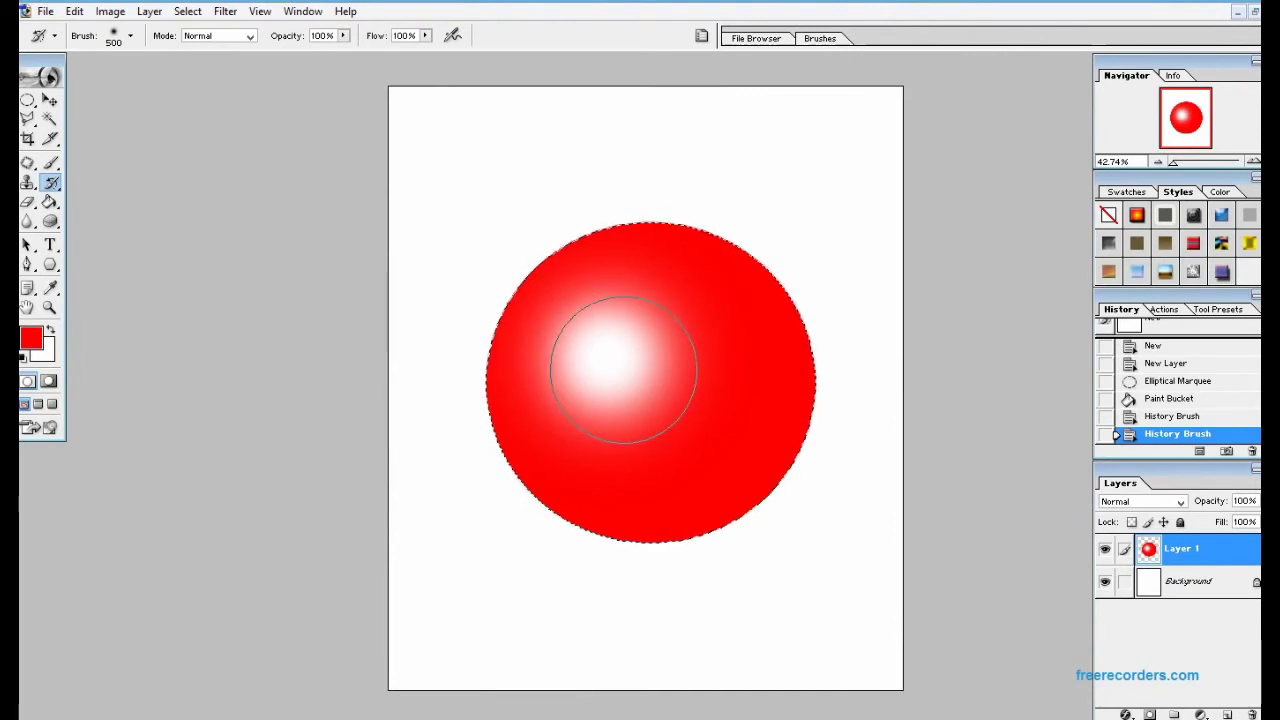
key("bracketleft")
key("bracketleft")
key("bracketleft")
key("bracketleft")
key("bracketleft")
key("bracketleft")
key("bracketleft")
left_click(428, 35)
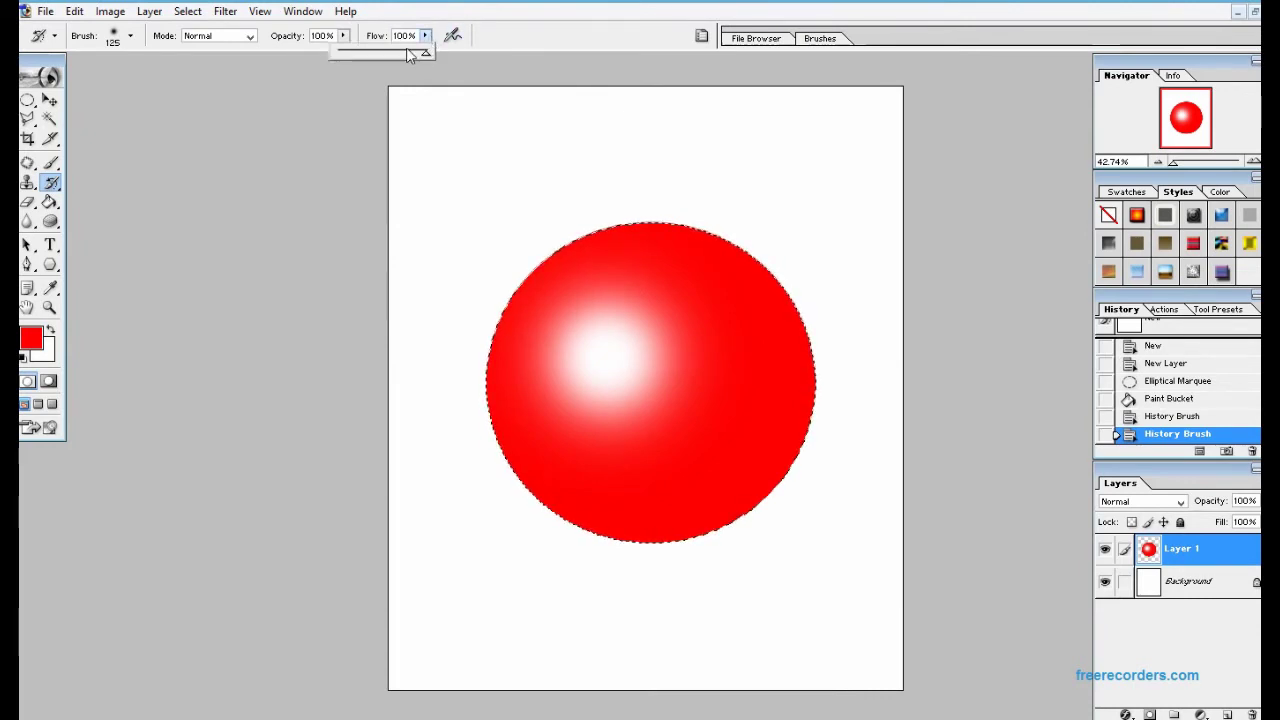
Set the History Brush to 55% flow and 53% opacity
left_click(386, 52)
left_click(343, 35)
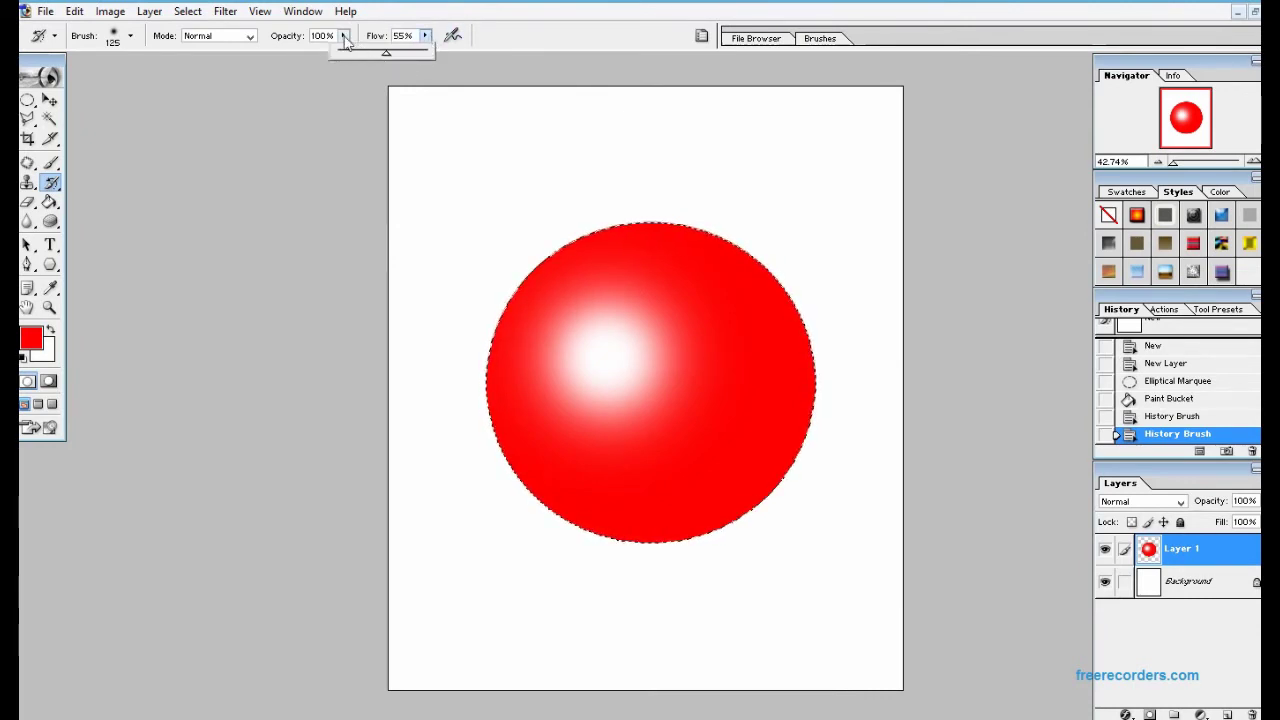
left_click(302, 52)
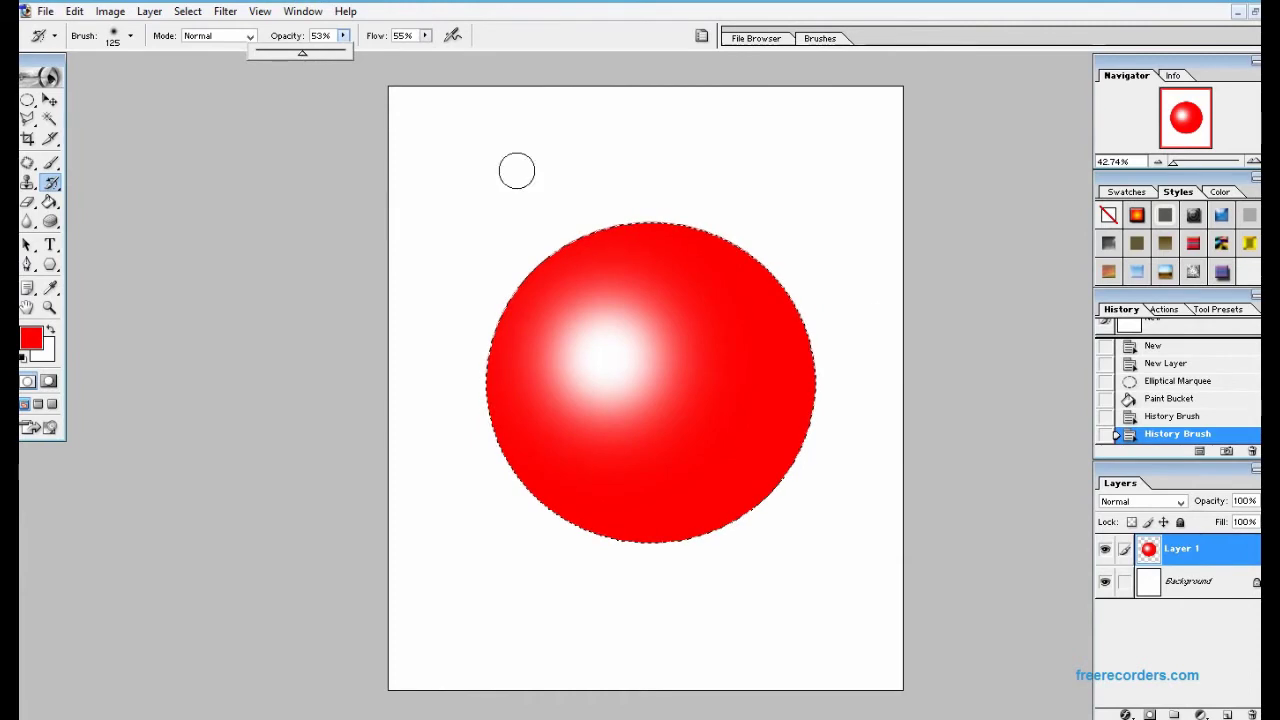
left_click(747, 247)
Lighten the sphere's top, left, lower and right edges with soft pinkish strokes
mouse_move(780, 287)
left_mouse_down()
mouse_move(805, 330)
mouse_move(784, 484)
mouse_move(717, 522)
left_mouse_up()
left_click_drag(638, 543, 554, 519)
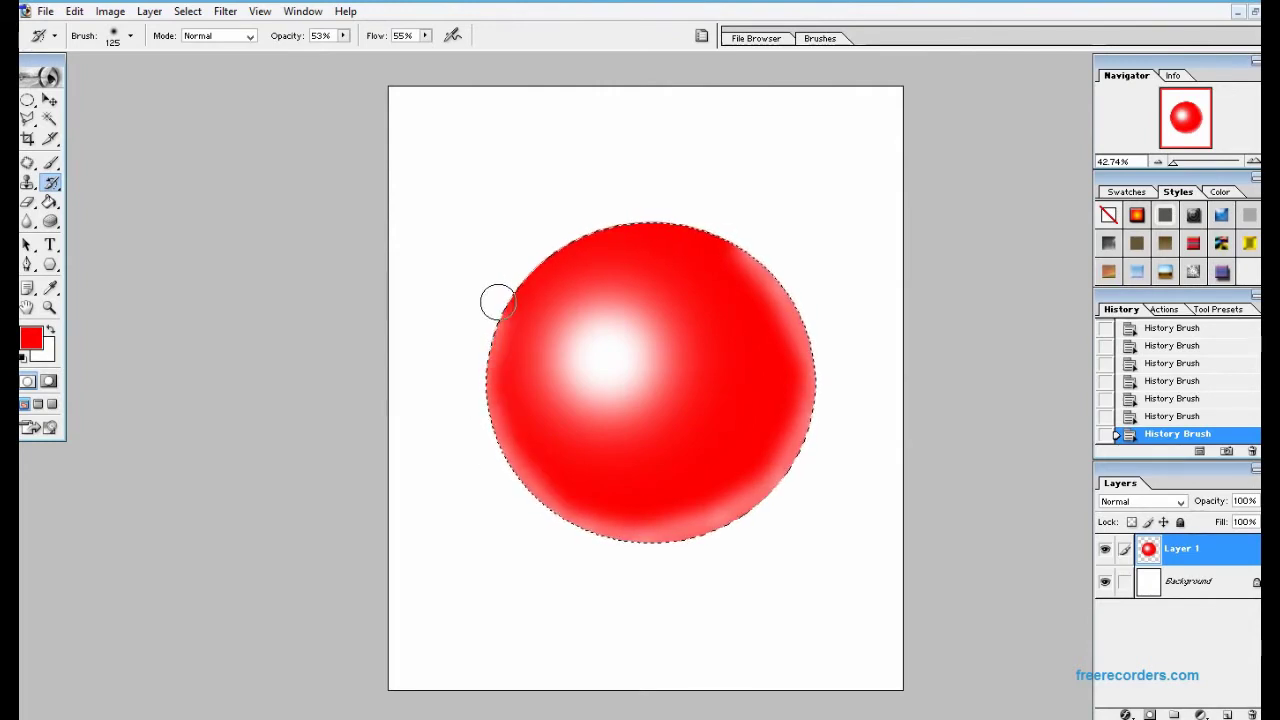
mouse_move(640, 215)
left_mouse_down()
mouse_move(718, 220)
mouse_move(771, 262)
left_mouse_up()
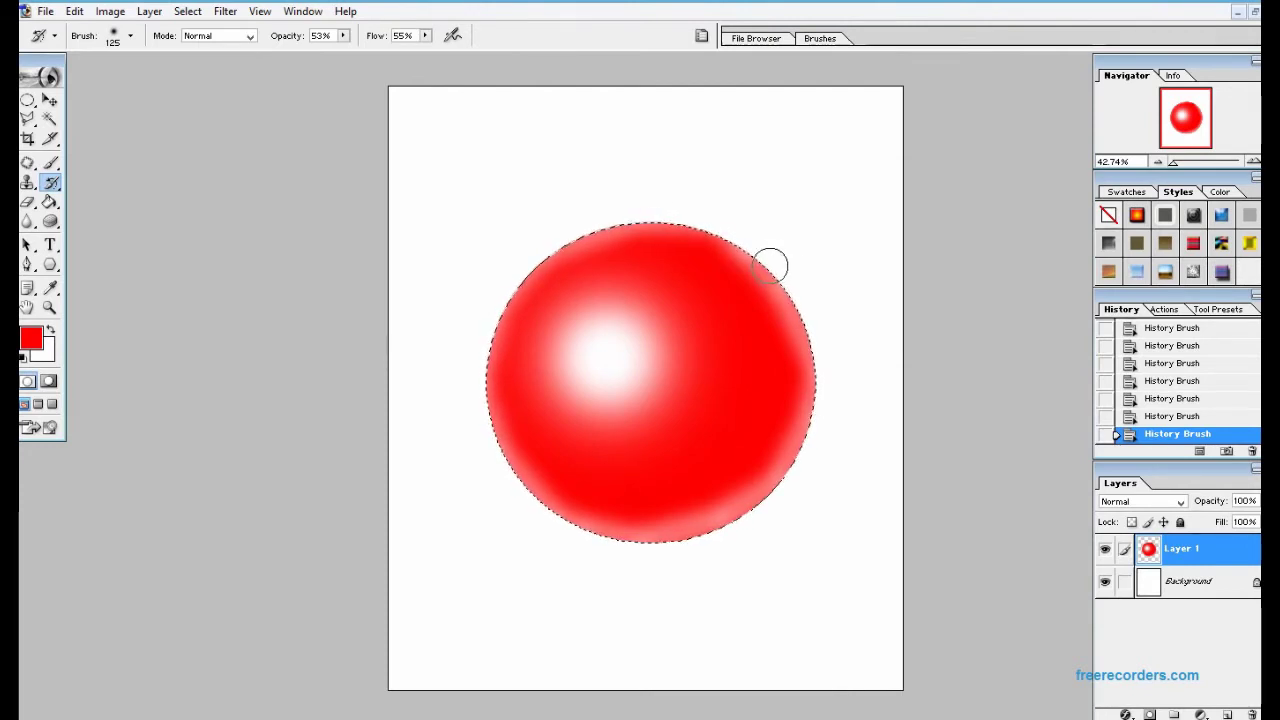
mouse_move(720, 237)
left_mouse_down()
mouse_move(646, 223)
mouse_move(530, 252)
left_mouse_up()
mouse_move(507, 305)
left_mouse_down()
mouse_move(486, 354)
mouse_move(489, 417)
mouse_move(541, 503)
left_mouse_up()
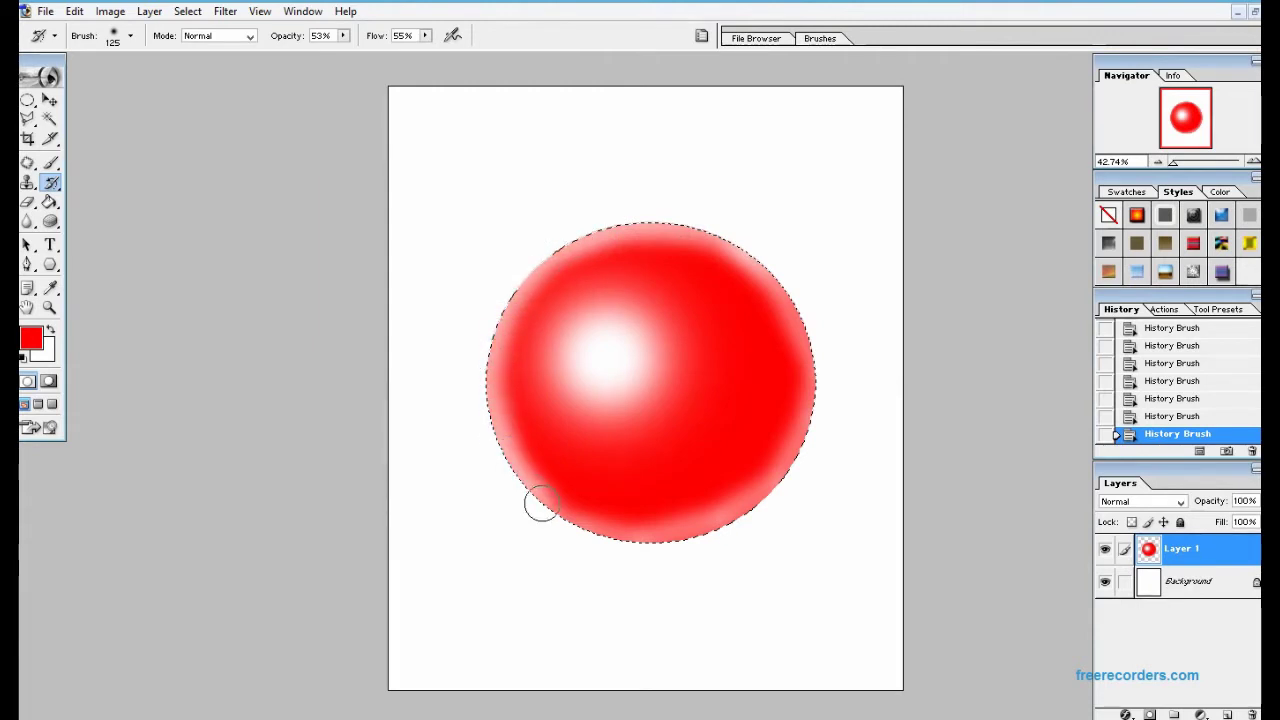
mouse_move(661, 538)
left_mouse_down()
mouse_move(763, 494)
mouse_move(803, 446)
mouse_move(809, 337)
mouse_move(741, 247)
left_mouse_up()
key("bracketright")
key("bracketright")
Set the History Brush to 43% opacity, 41% flow and 300 px size
left_click_drag(345, 42, 335, 50)
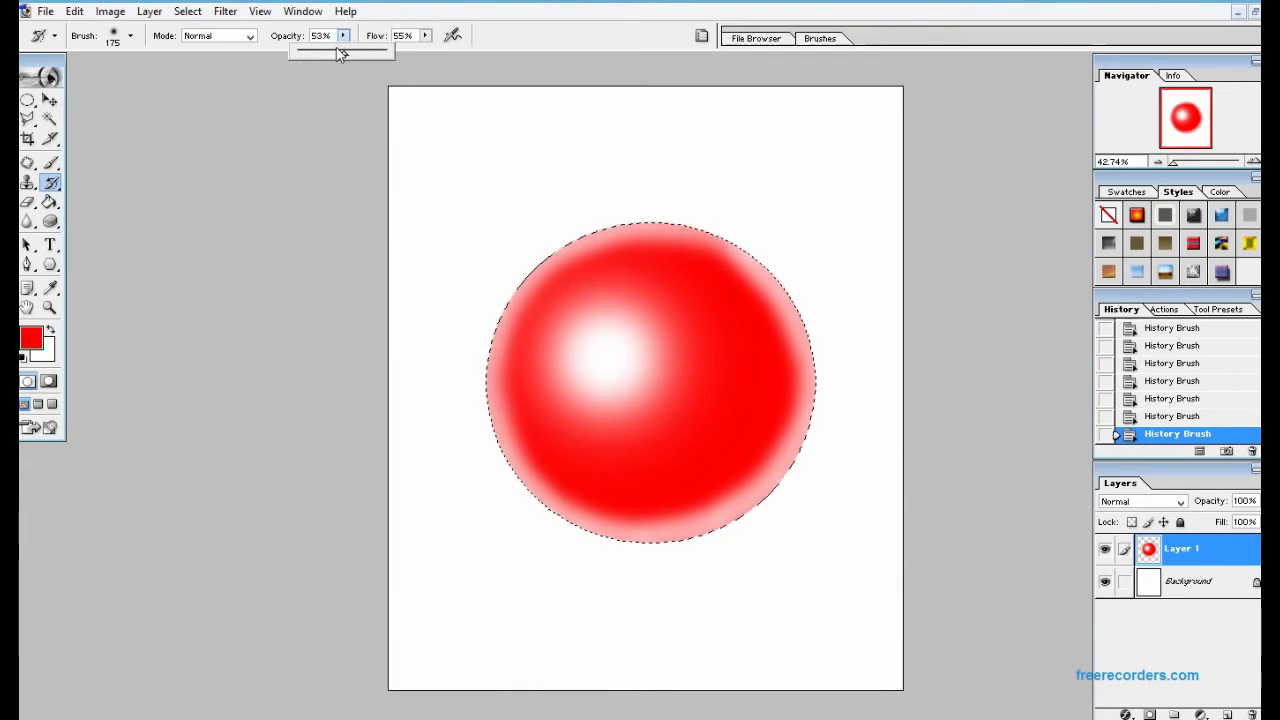
left_click(425, 35)
left_click_drag(420, 57, 413, 51)
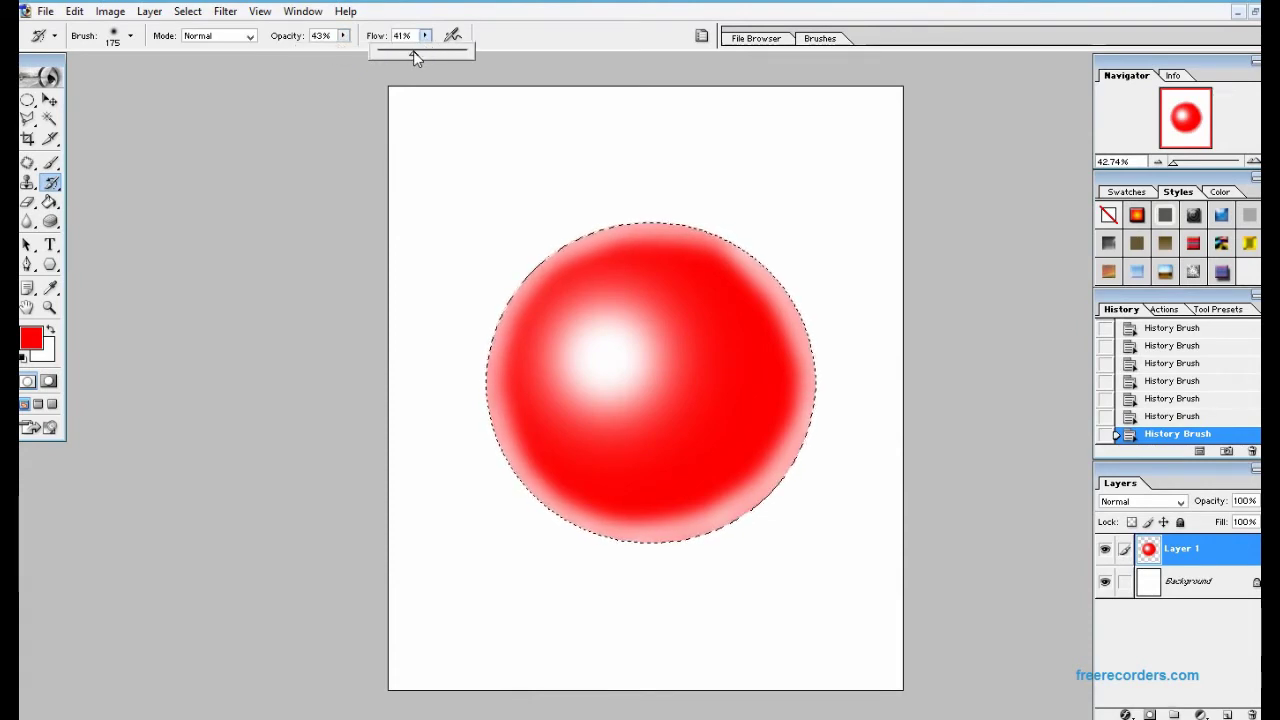
key("bracketright")
key("bracketright")
key("bracketright")
Fade the sphere's right, lower-right and upper-right side toward pale pink
left_click_drag(794, 266, 748, 497)
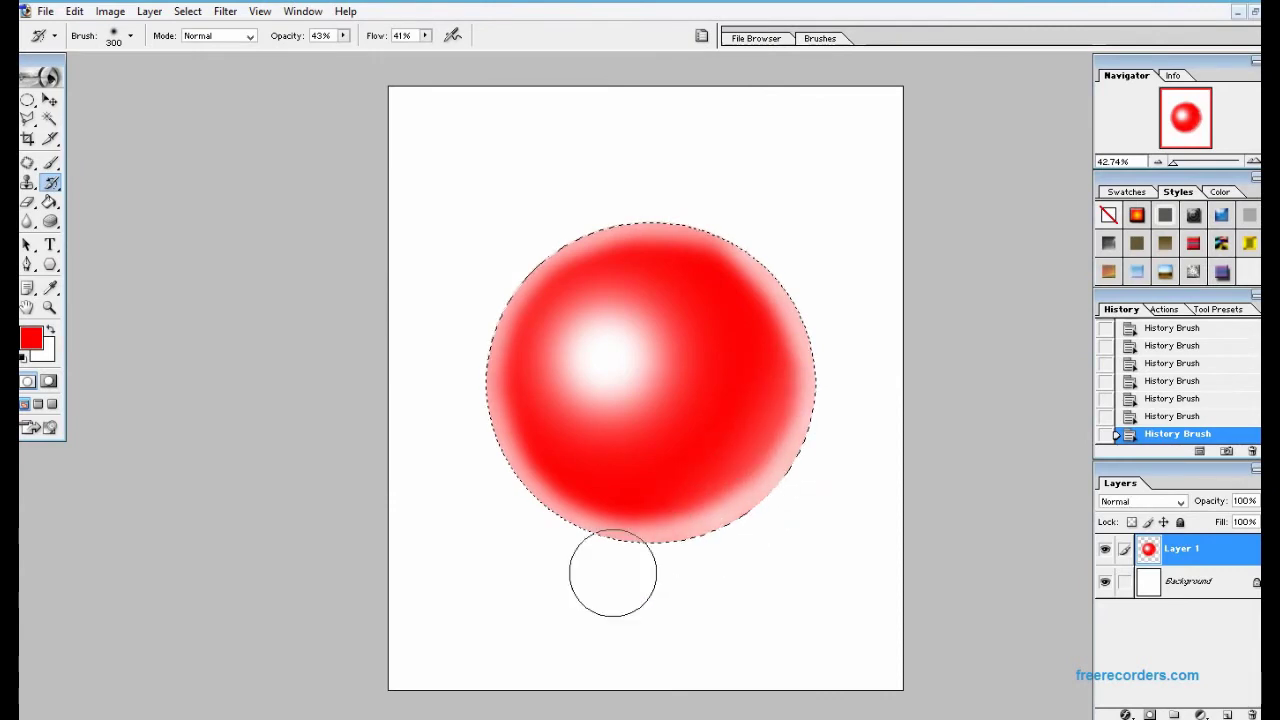
mouse_move(737, 474)
left_mouse_down()
mouse_move(772, 256)
mouse_move(804, 422)
mouse_move(791, 263)
mouse_move(797, 320)
mouse_move(746, 477)
left_mouse_up()
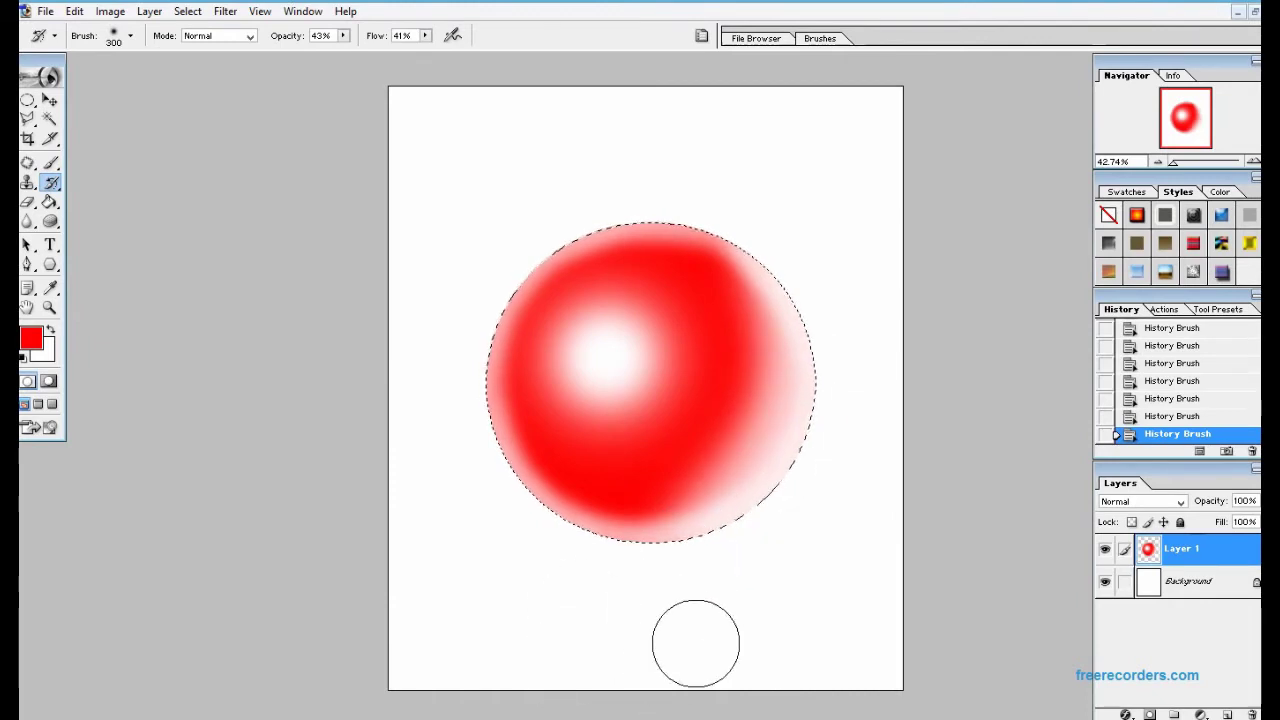
mouse_move(800, 443)
left_mouse_down()
mouse_move(637, 542)
mouse_move(583, 543)
mouse_move(800, 443)
mouse_move(566, 523)
left_mouse_up()
mouse_move(822, 302)
left_mouse_down()
mouse_move(691, 194)
mouse_move(730, 285)
mouse_move(811, 409)
mouse_move(835, 305)
mouse_move(786, 257)
mouse_move(814, 563)
mouse_move(656, 478)
left_mouse_up()
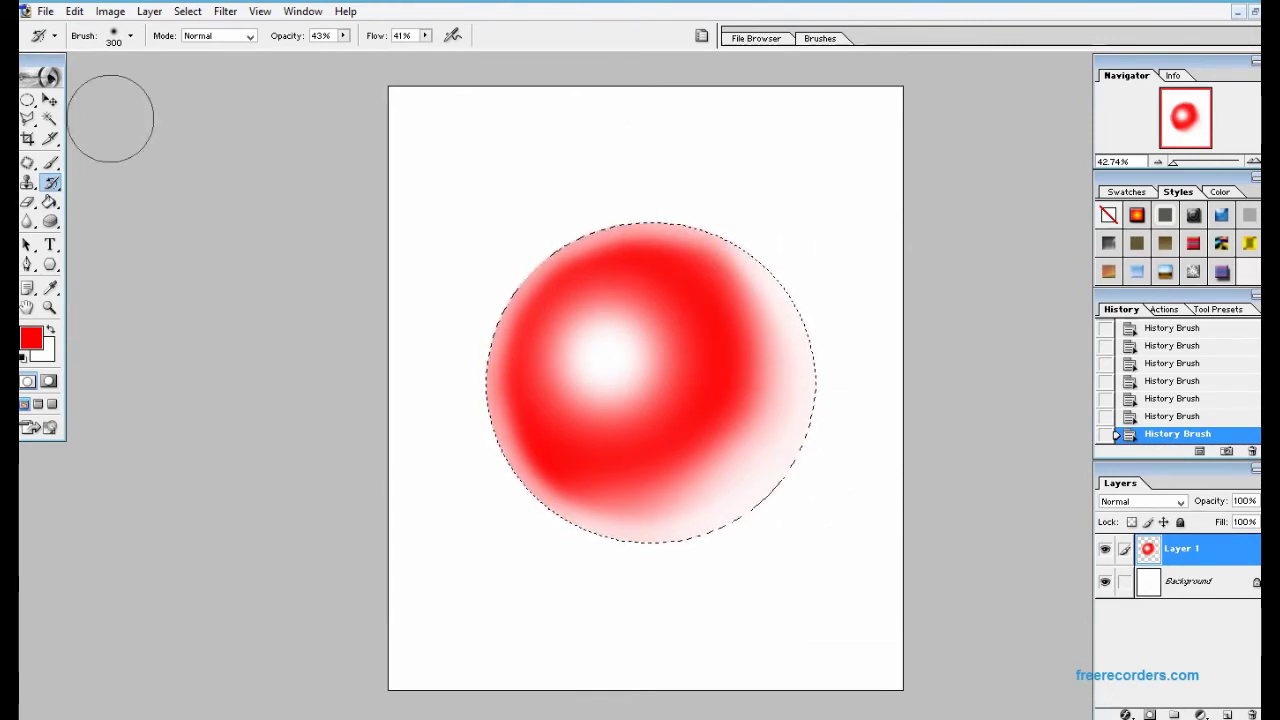
left_click(150, 12)
mouse_move(187, 115)
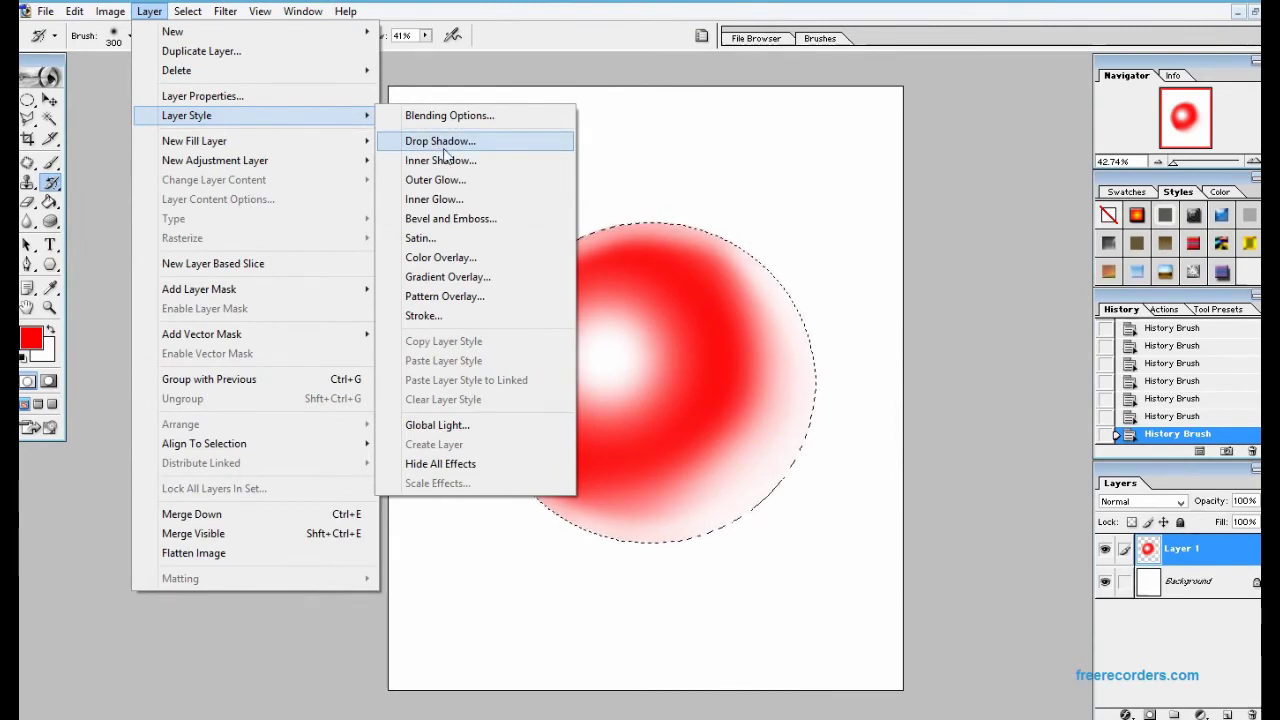
Add a Drop Shadow to Layer 1, tuning distance, spread and size, at 51% opacity
left_click(443, 149)
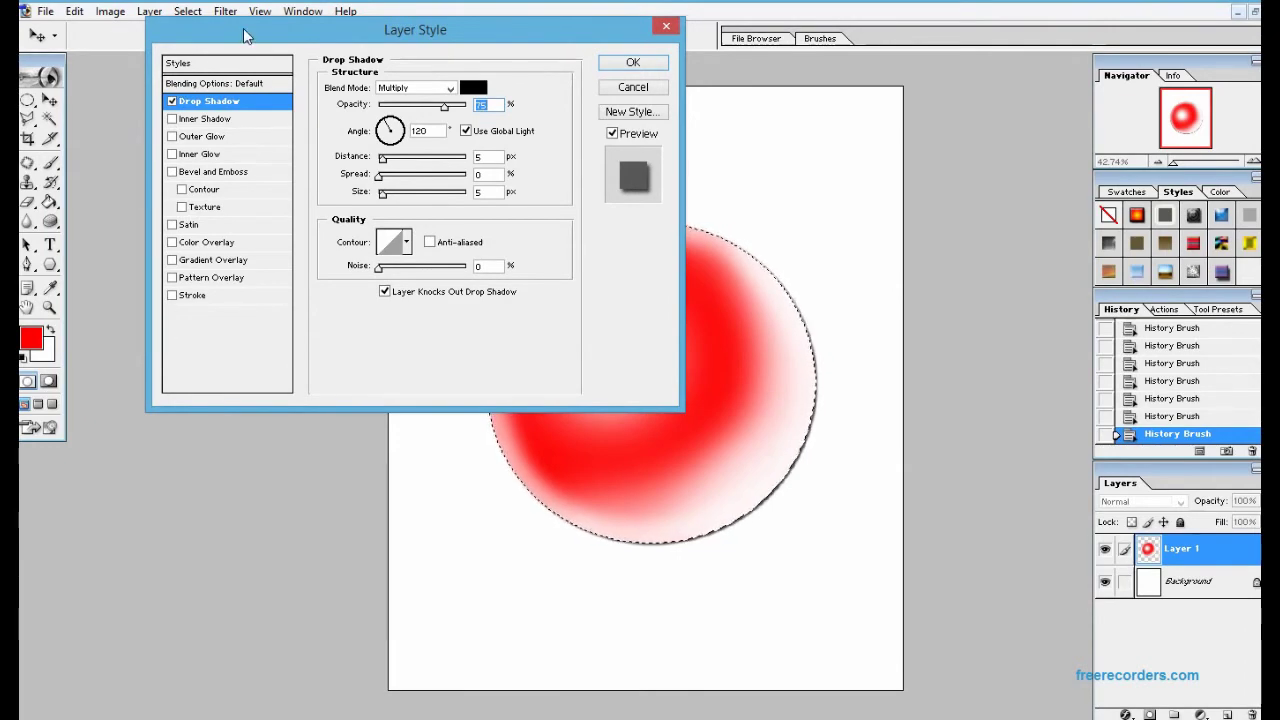
left_click_drag(249, 28, 886, 65)
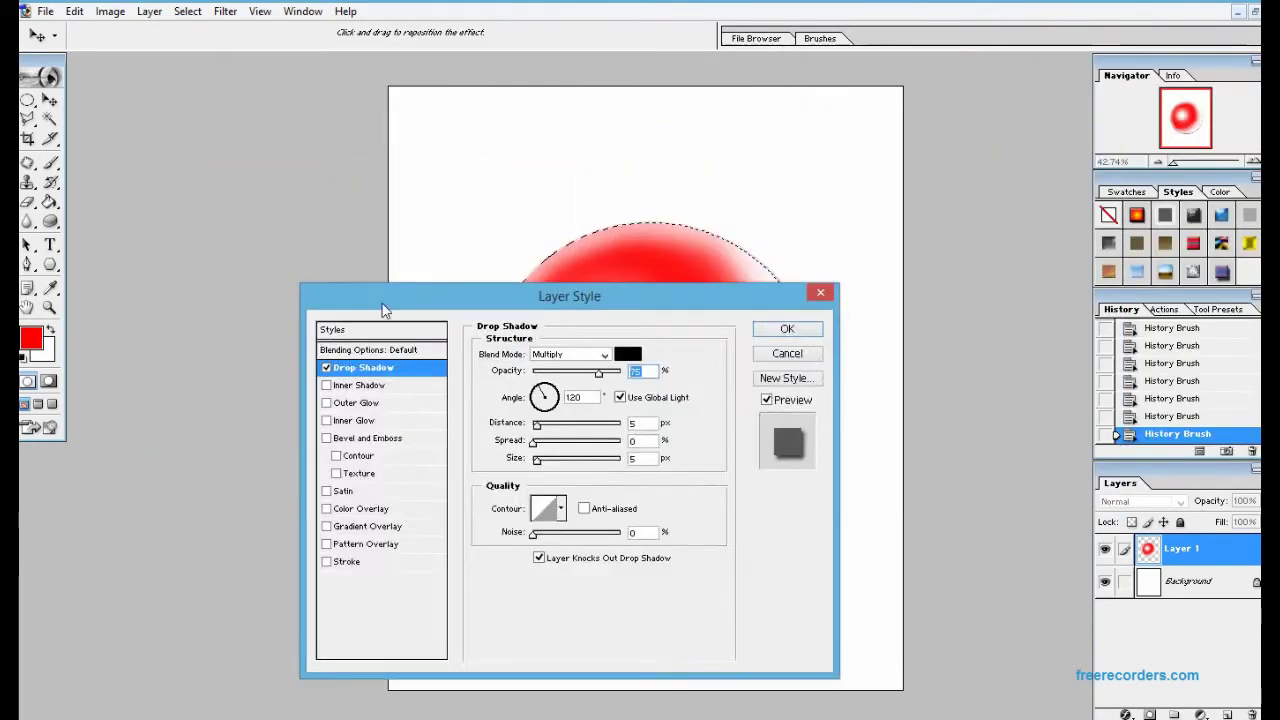
left_click_drag(886, 65, 228, 116)
left_click_drag(362, 247, 397, 260)
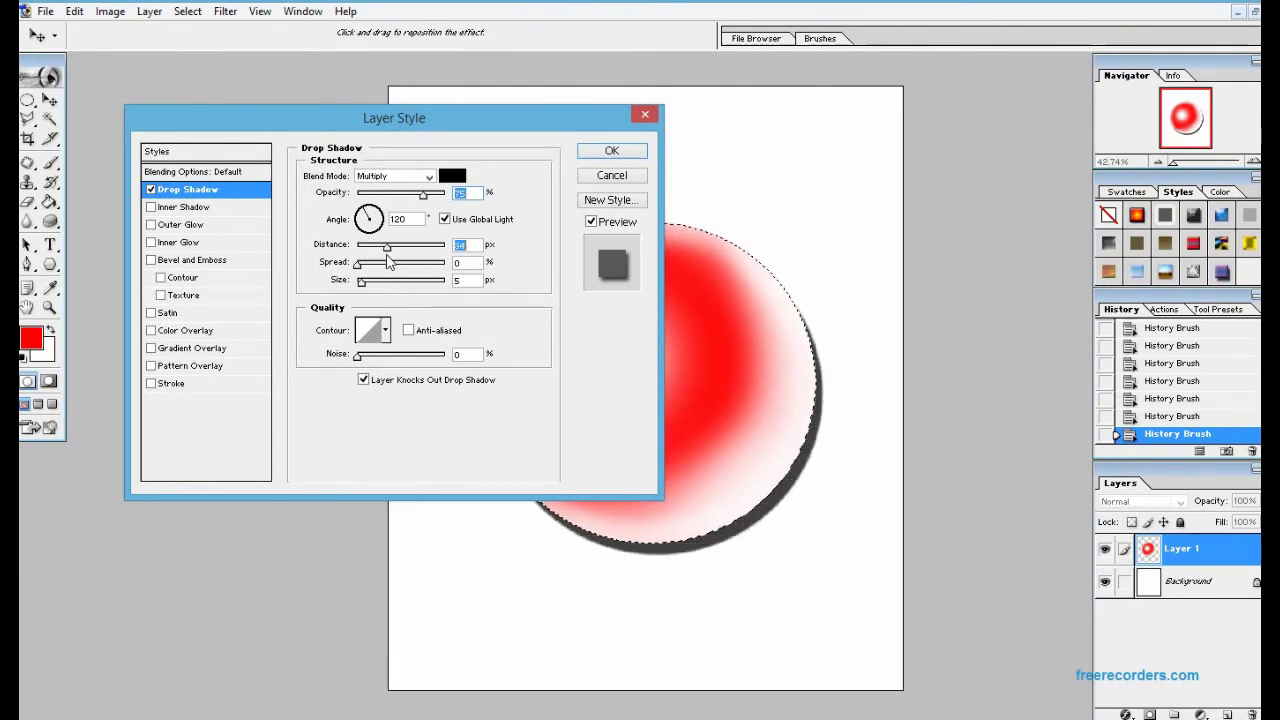
mouse_move(397, 260)
left_mouse_down()
mouse_move(380, 252)
mouse_move(390, 280)
left_mouse_up()
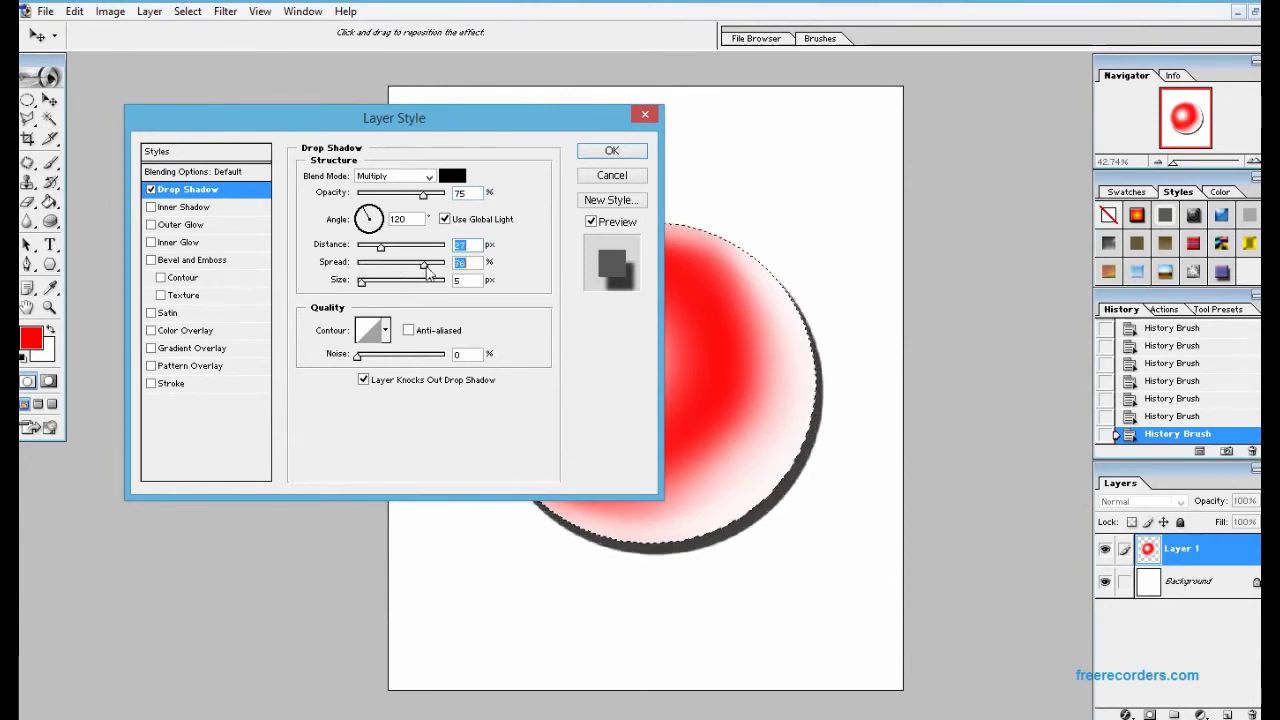
left_click_drag(361, 281, 380, 289)
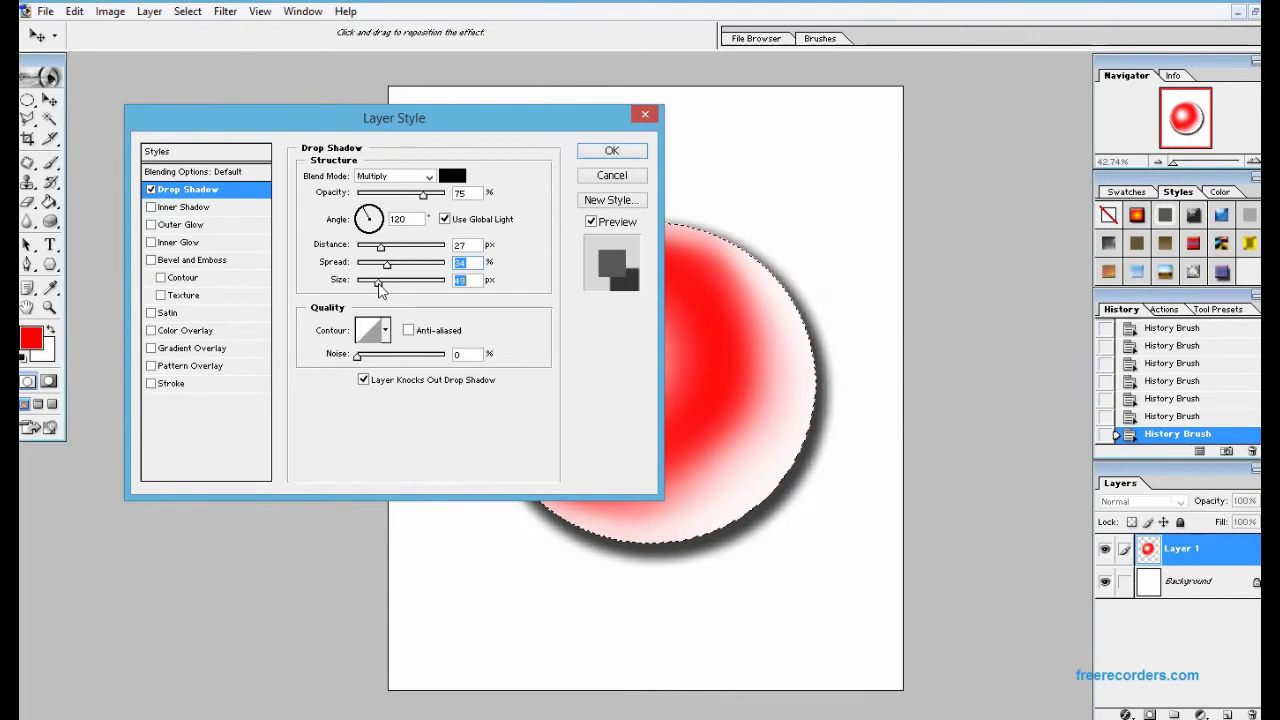
mouse_move(387, 264)
left_mouse_down()
mouse_move(403, 272)
mouse_move(392, 256)
mouse_move(404, 248)
left_mouse_up()
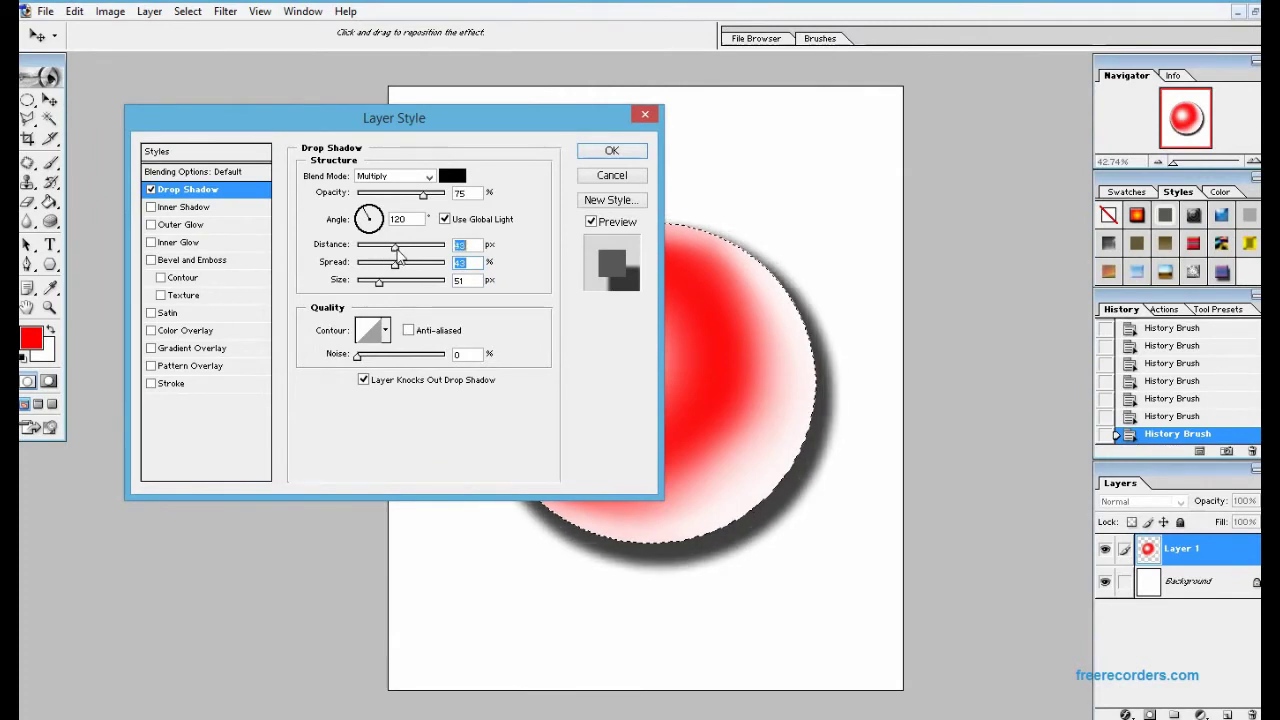
left_click_drag(423, 194, 410, 195)
left_click(612, 151)
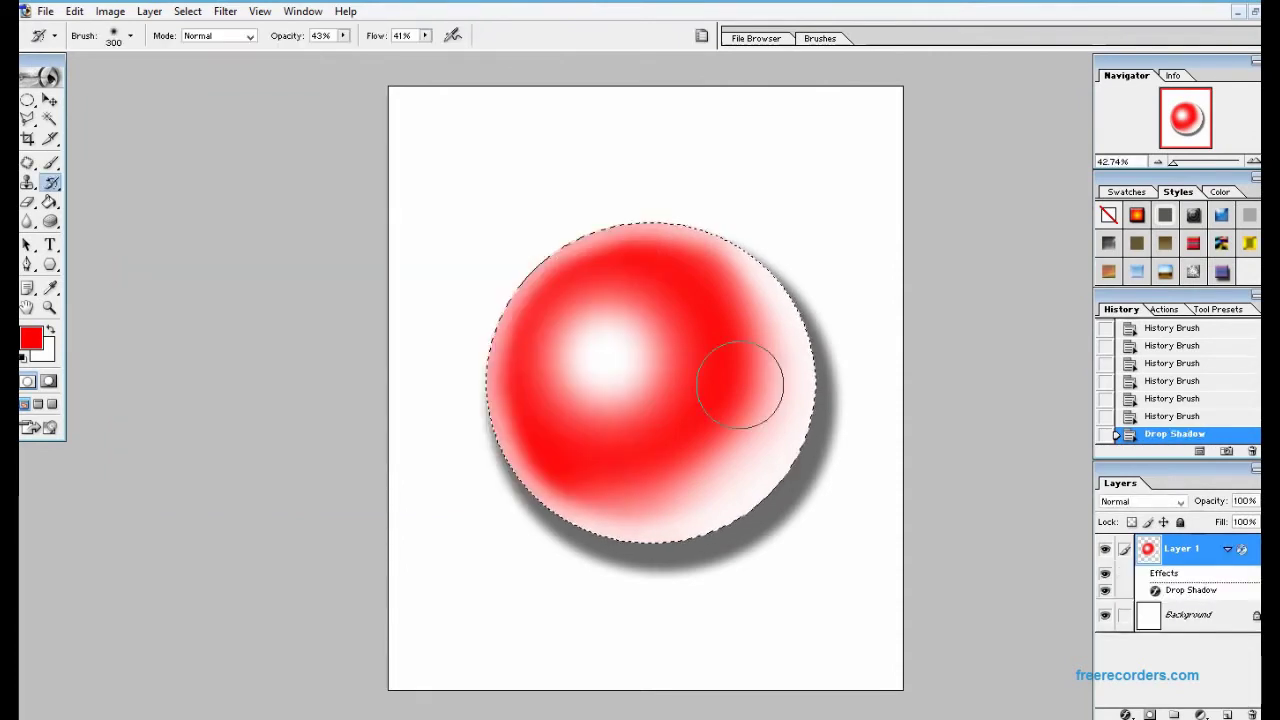
Clear the circular selection with Ctrl+D and add an empty Layer 2 above the sphere
key("j")
key("ctrl+d")
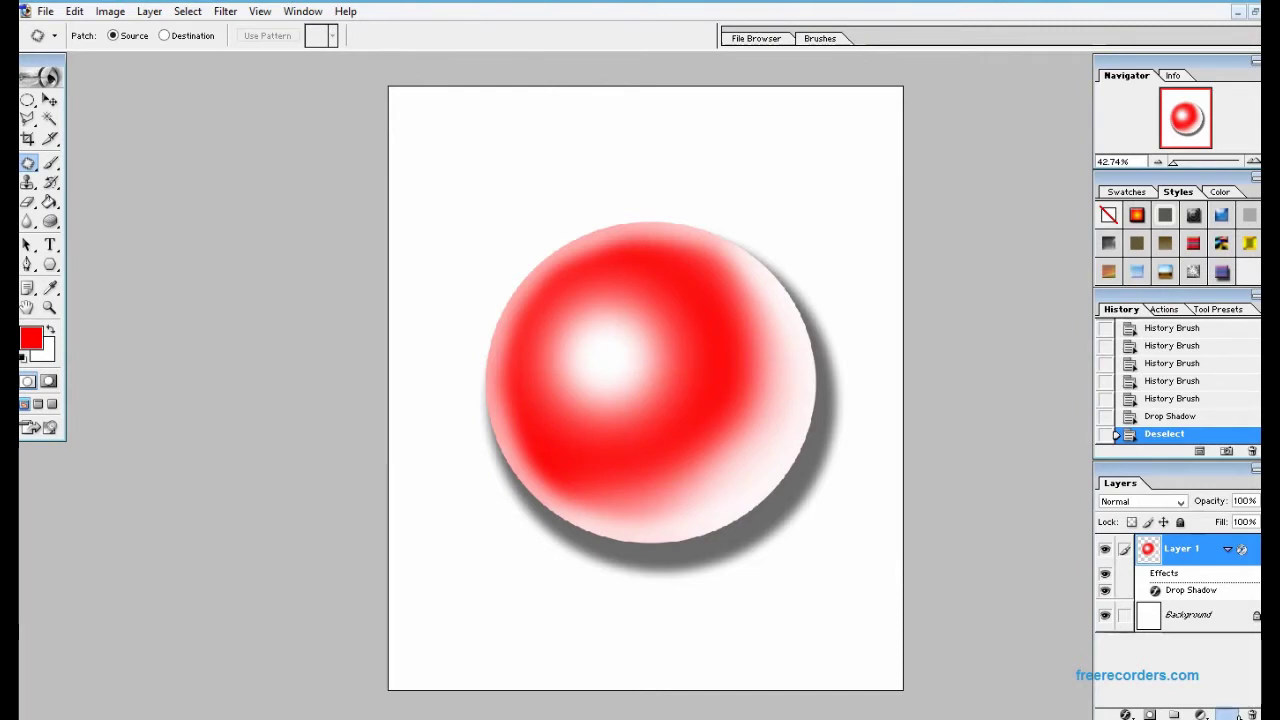
left_click(1228, 714)
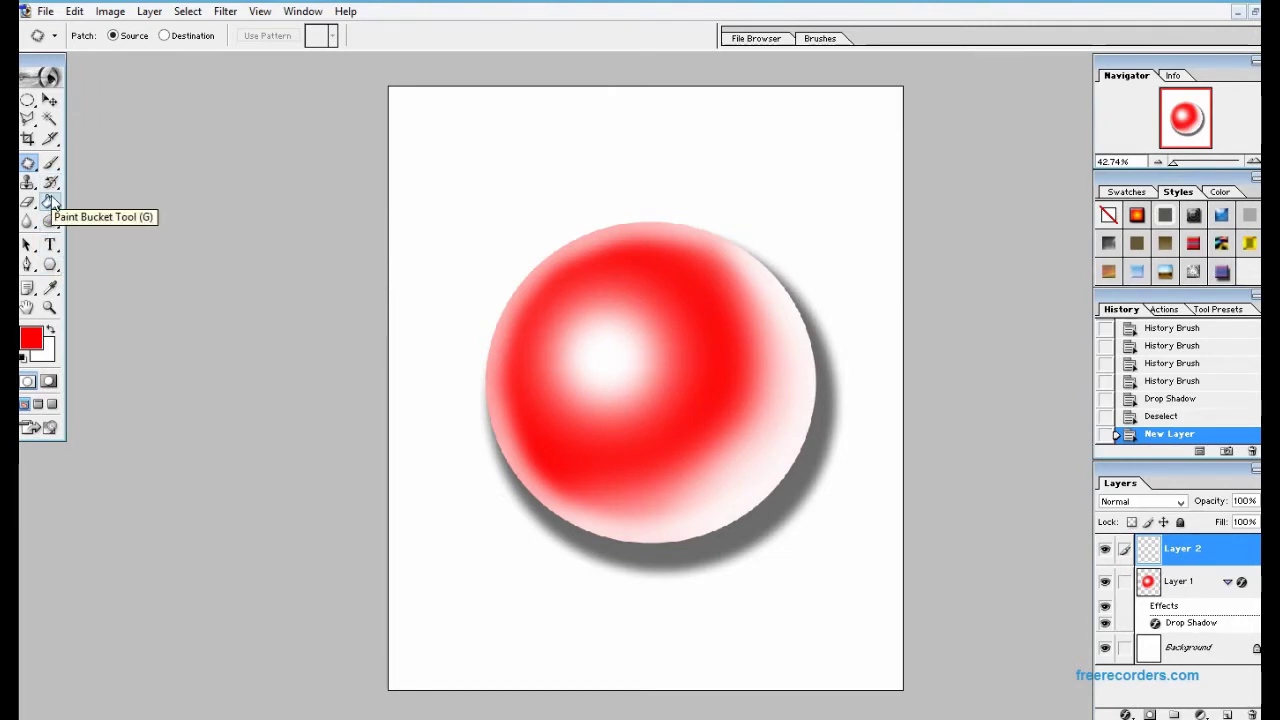
Switch to the Gradient Tool and make blue the background colour
left_click(52, 203)
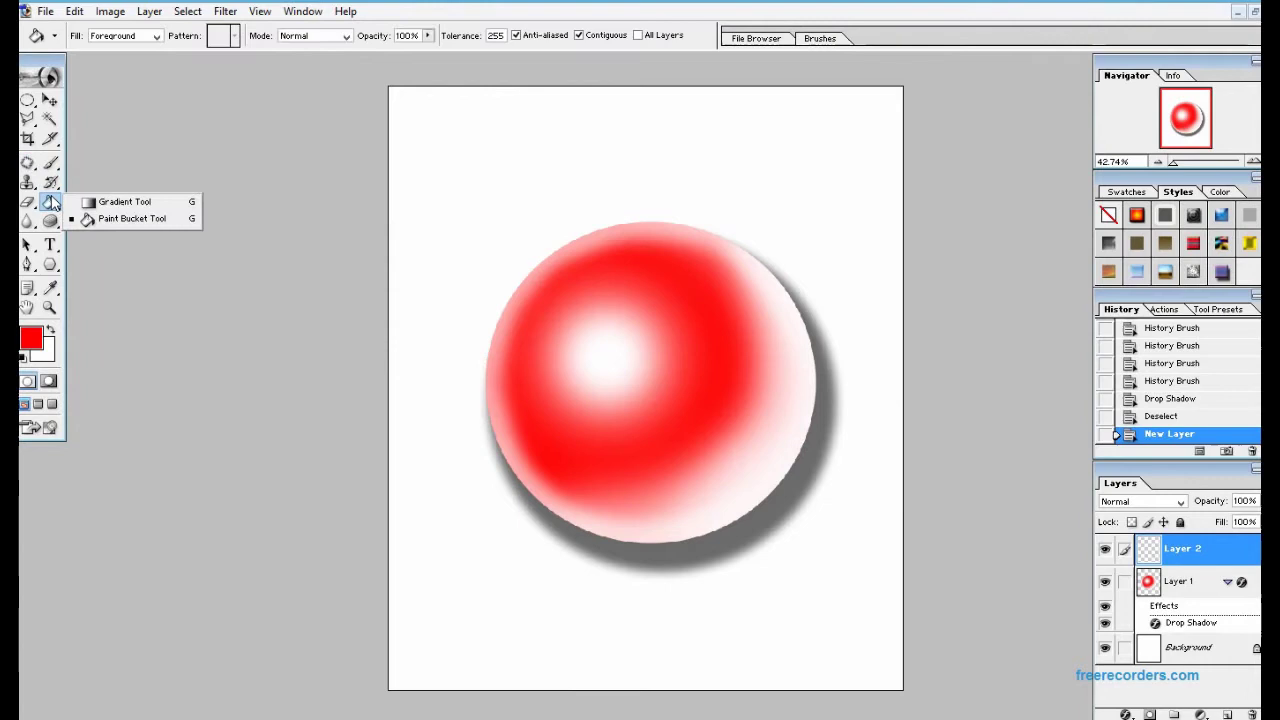
left_click(121, 203)
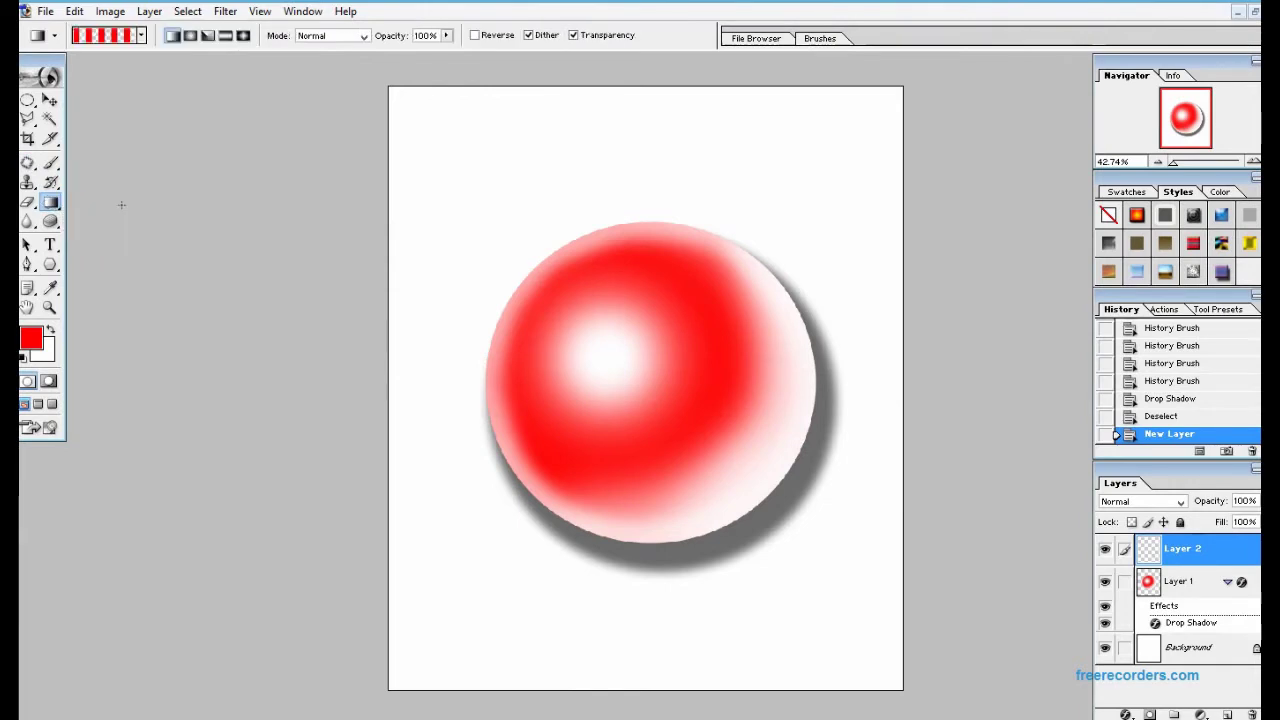
left_click(38, 341)
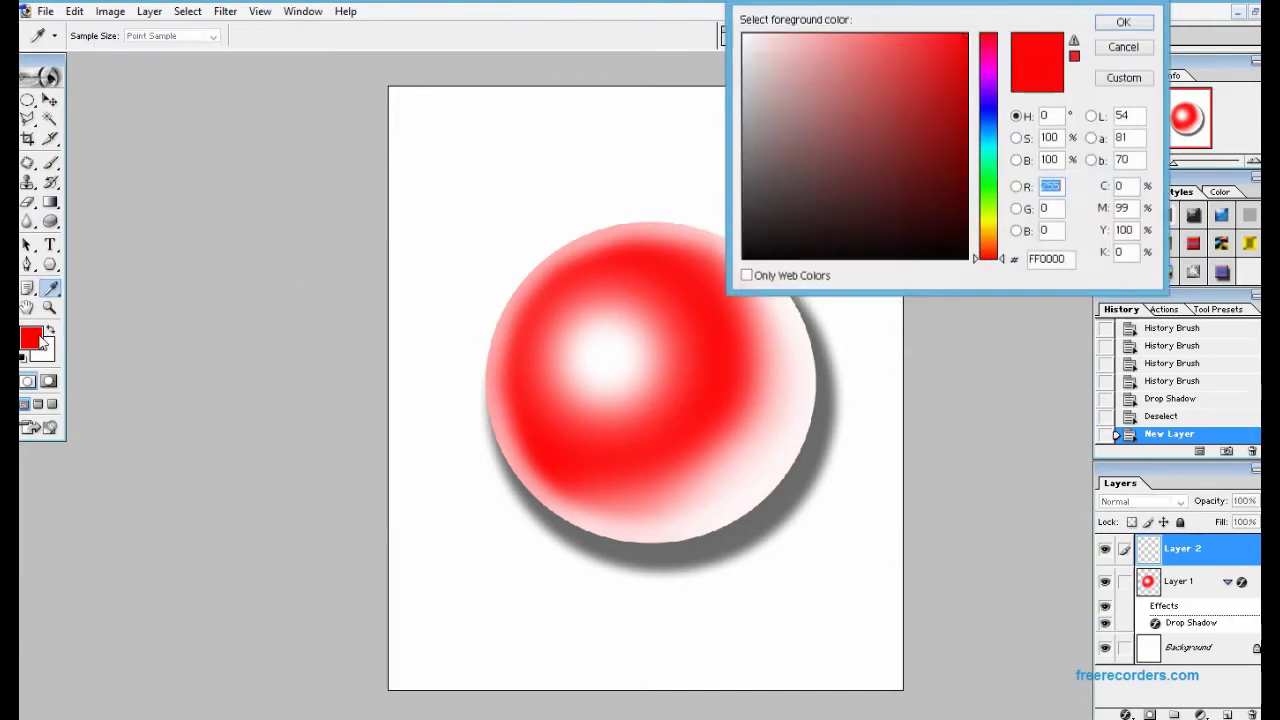
left_click(1000, 90)
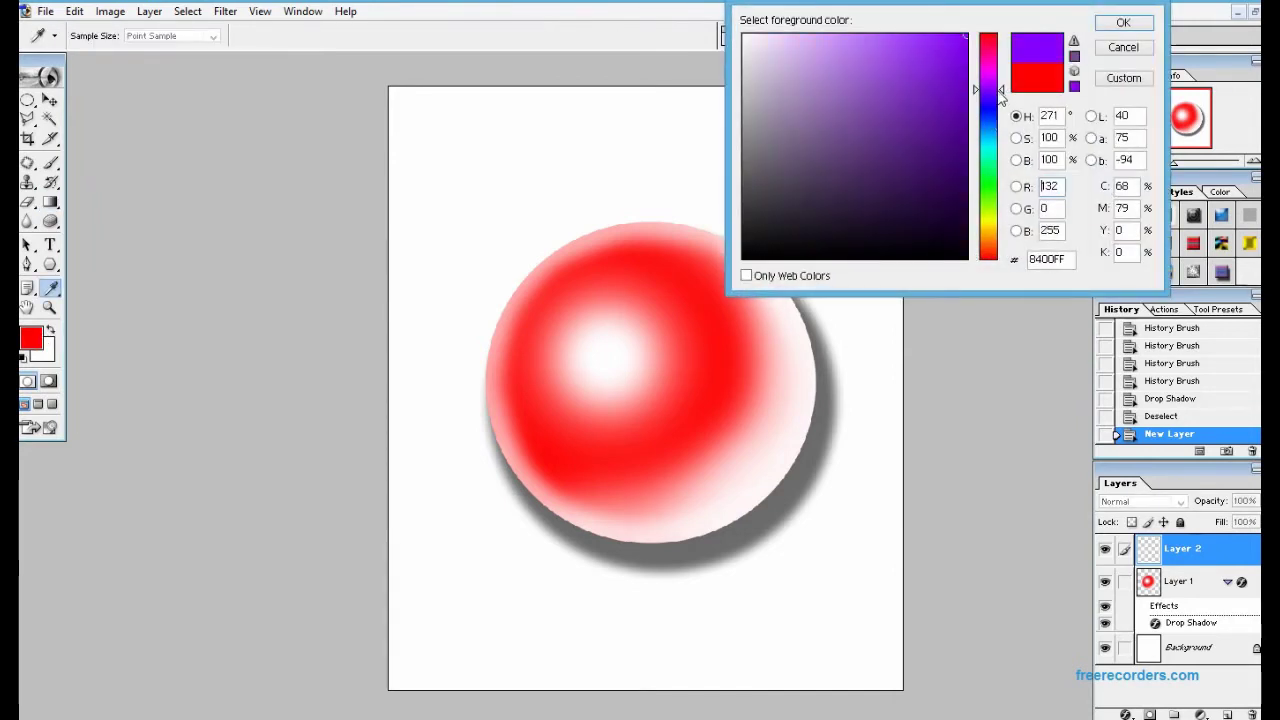
left_click_drag(999, 100, 995, 116)
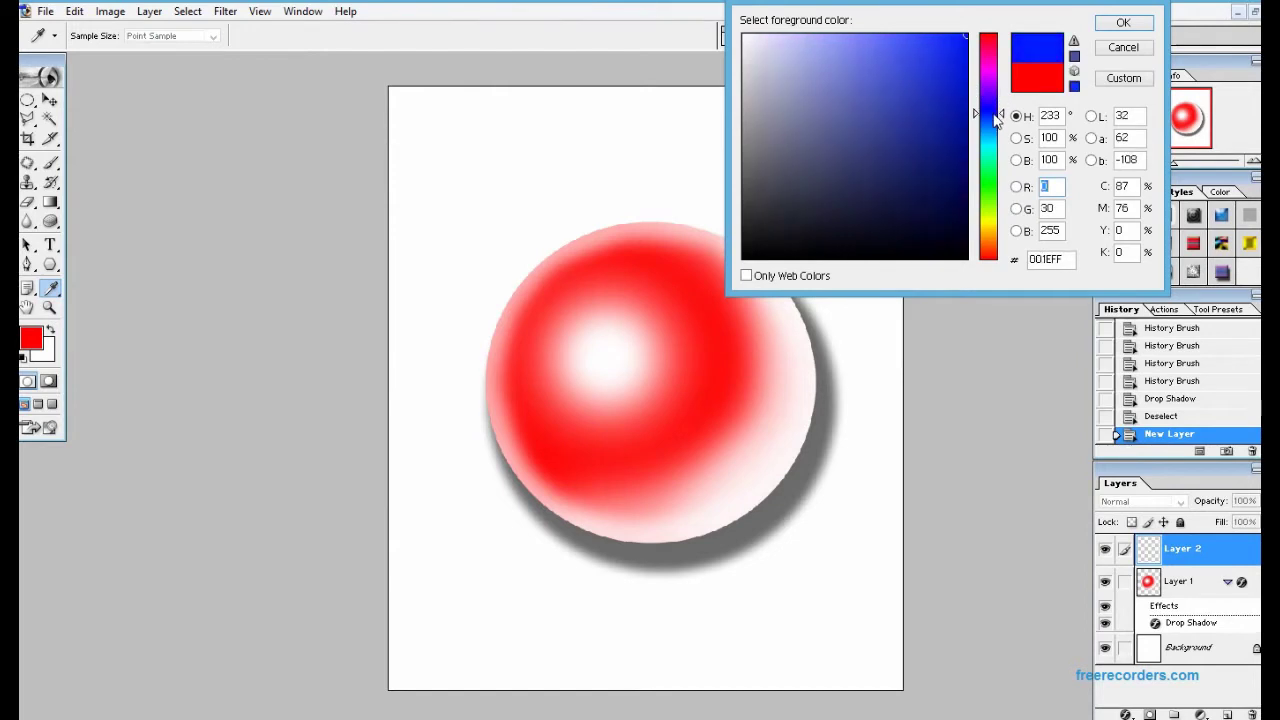
left_click(1124, 22)
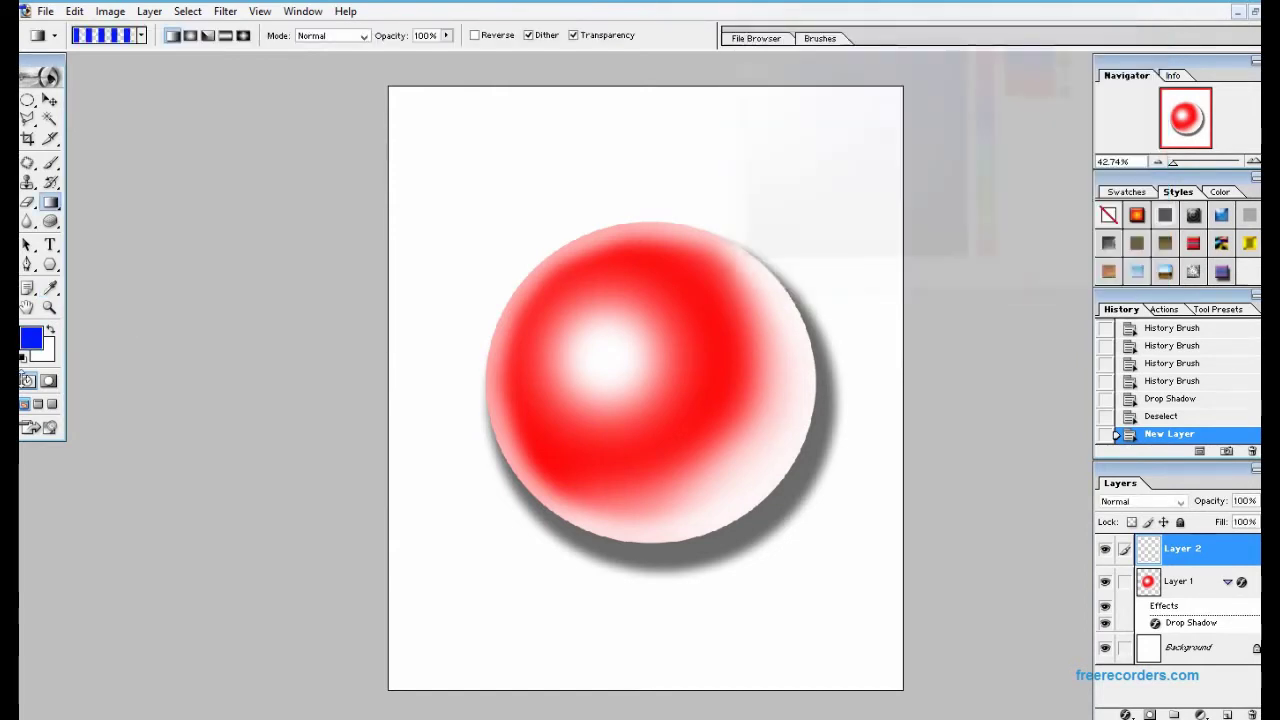
key("x")
Set the foreground colour to lime green (BEE250)
left_click(30, 341)
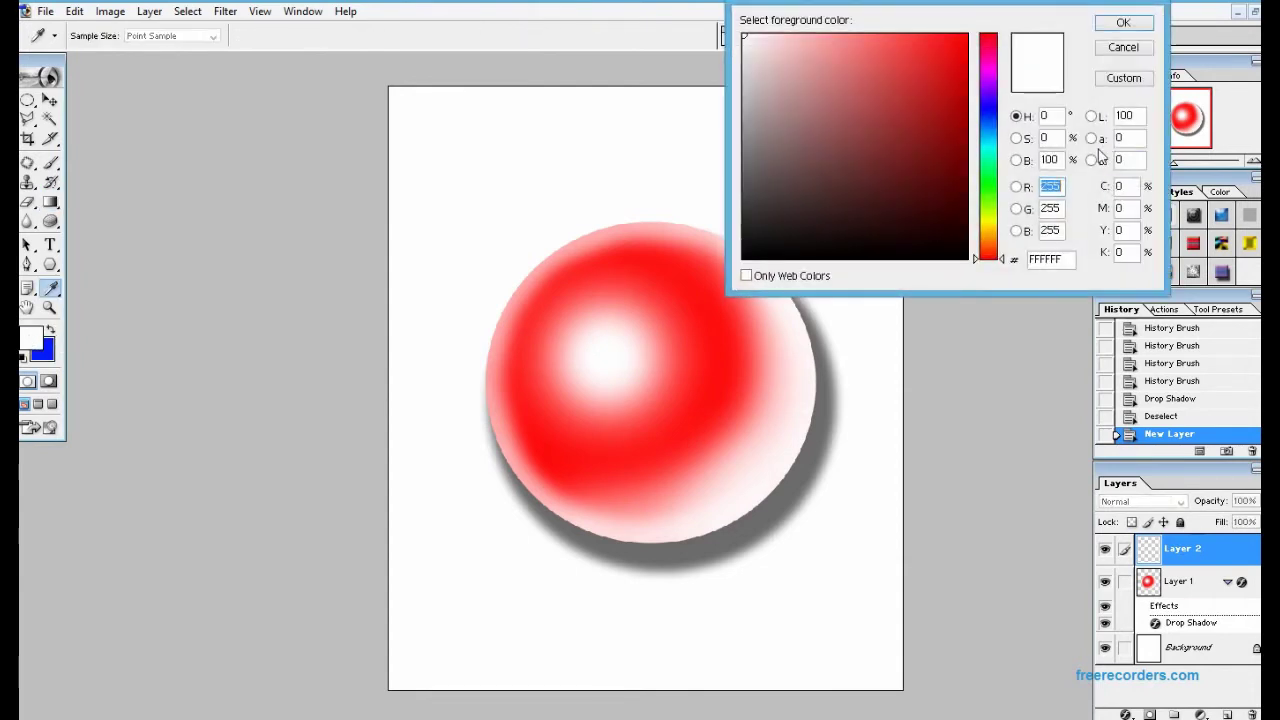
left_click(996, 129)
left_click(996, 135)
left_click(890, 64)
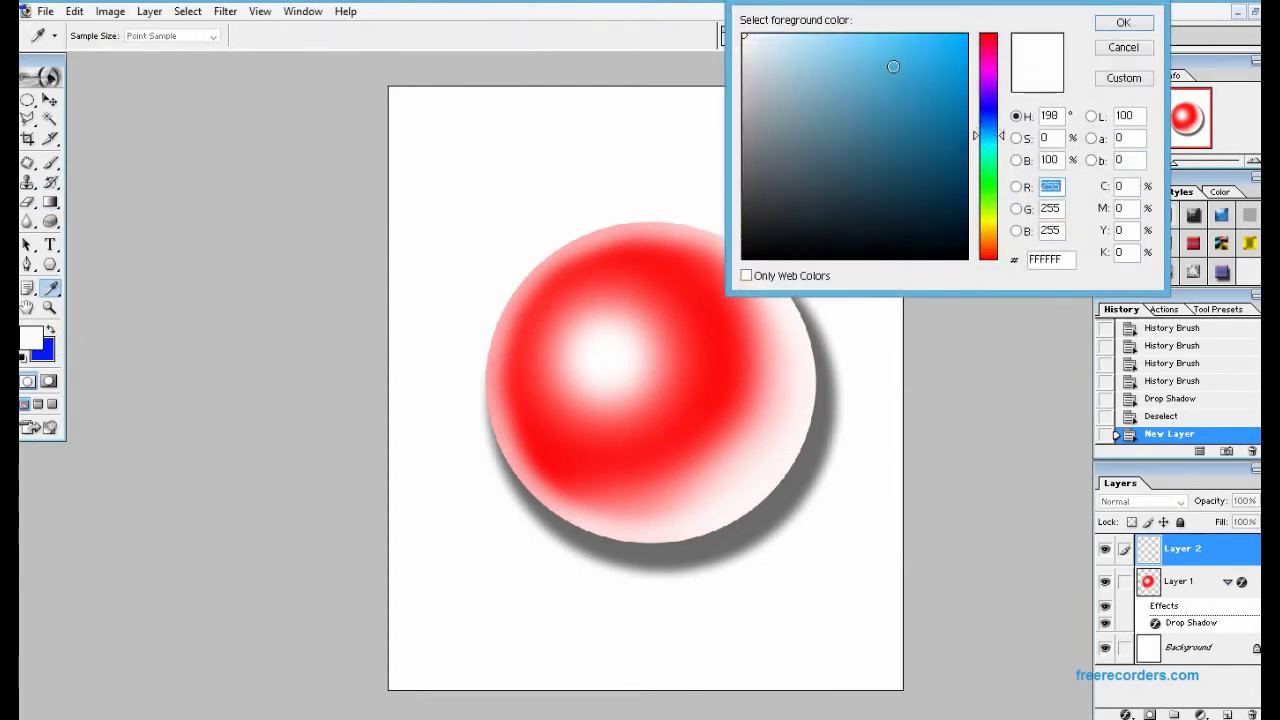
left_click(1000, 212)
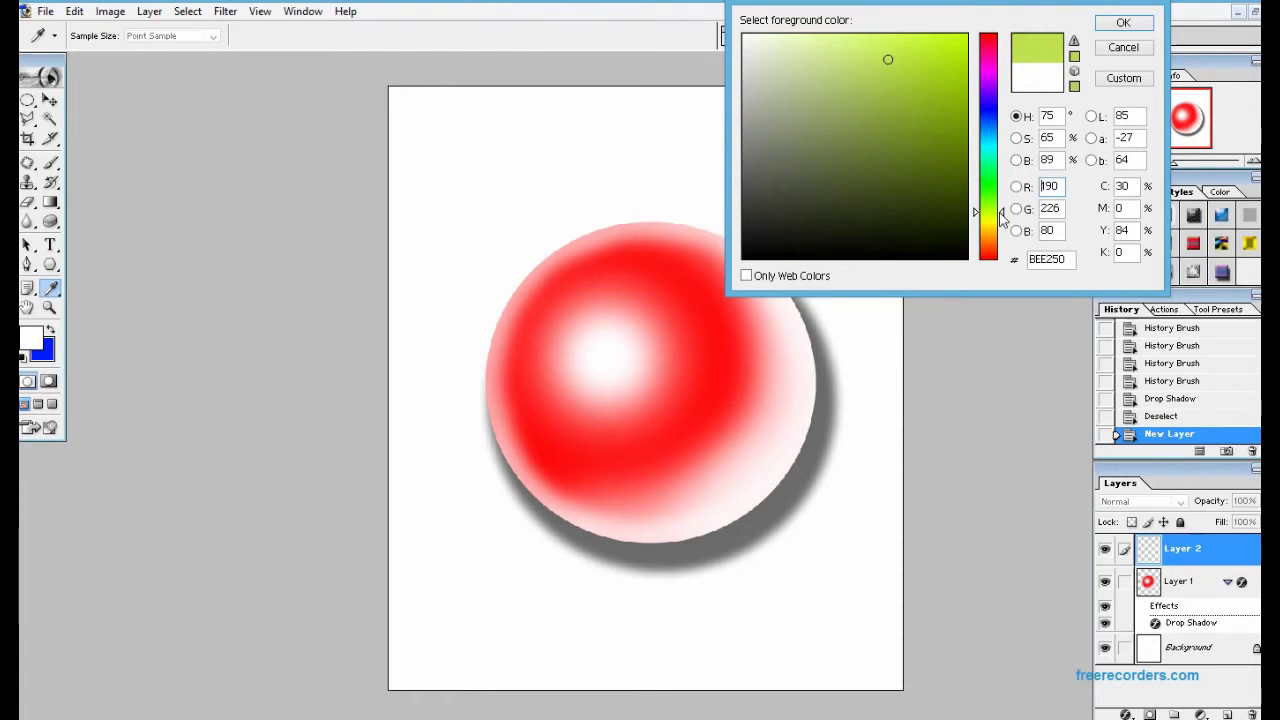
left_click(1120, 23)
key("g")
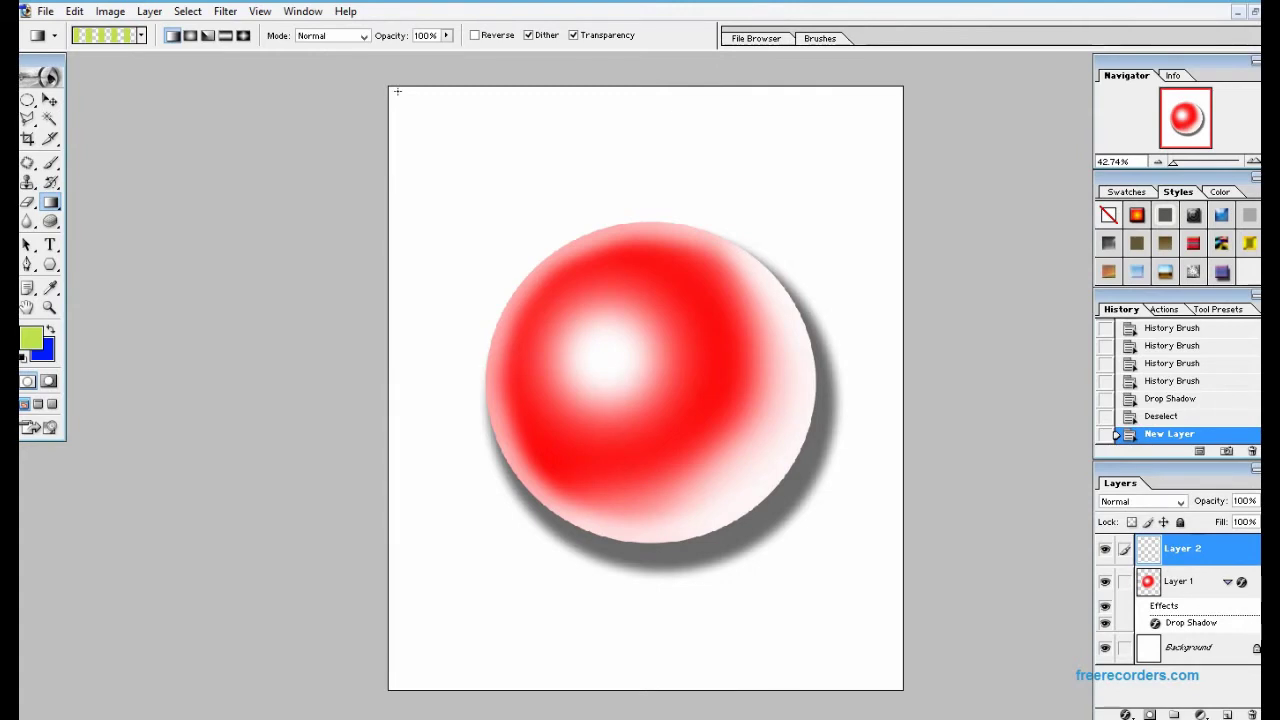
Fill Layer 2 with a diagonal foreground-to-background gradient, lime green to blue
left_click_drag(397, 89, 620, 349)
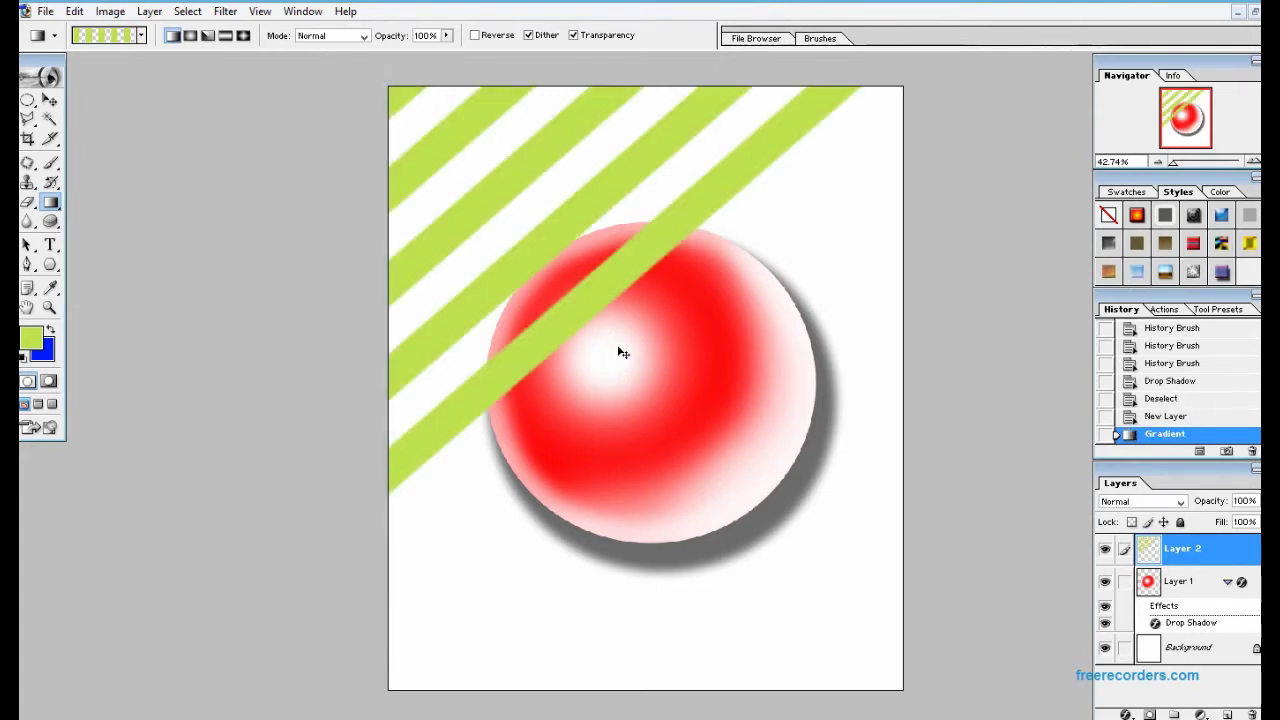
key("ctrl+z")
left_click(141, 35)
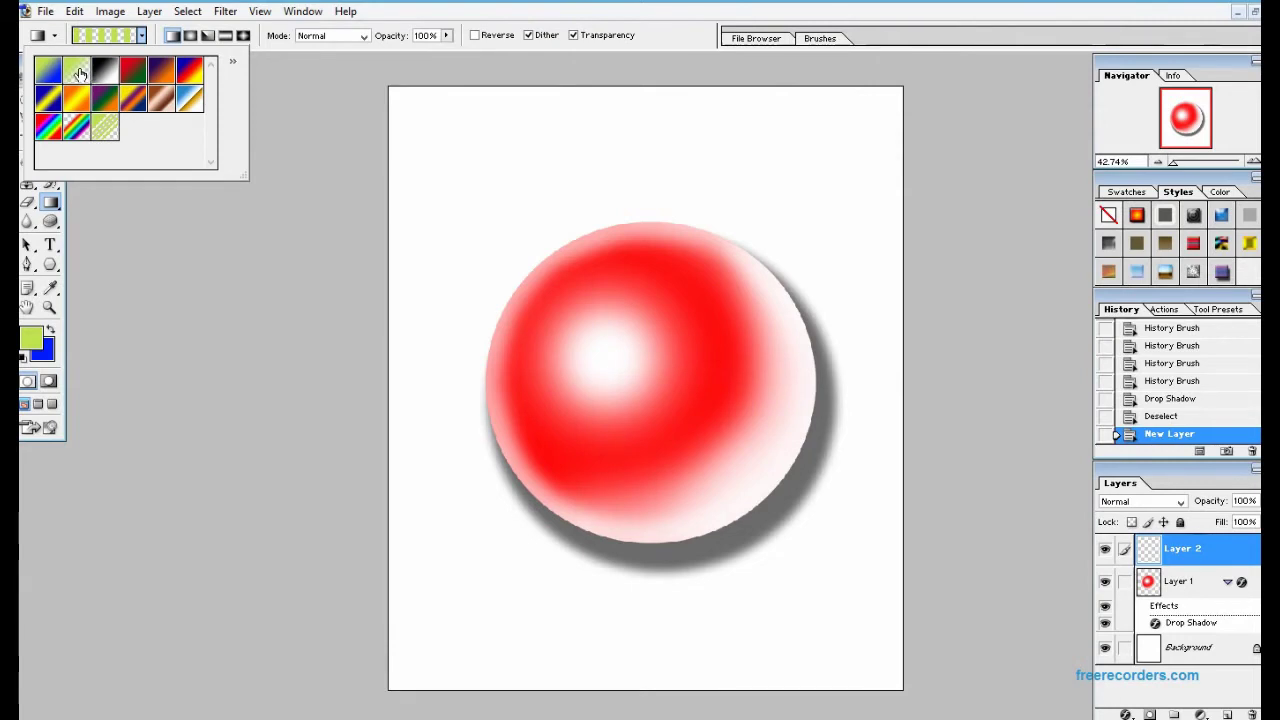
left_click(58, 75)
left_click_drag(418, 124, 885, 690)
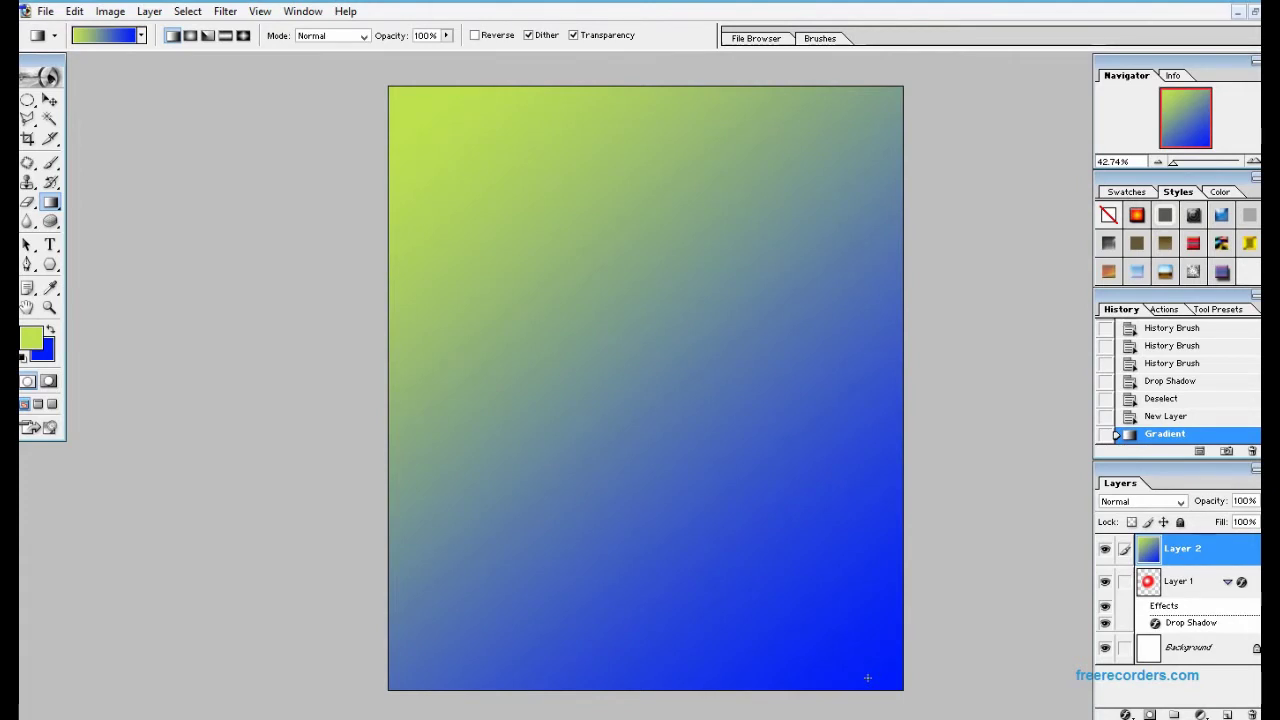
Bring the sphere layer in front of the gradient with Ctrl+Shift+]
right_click(1209, 585)
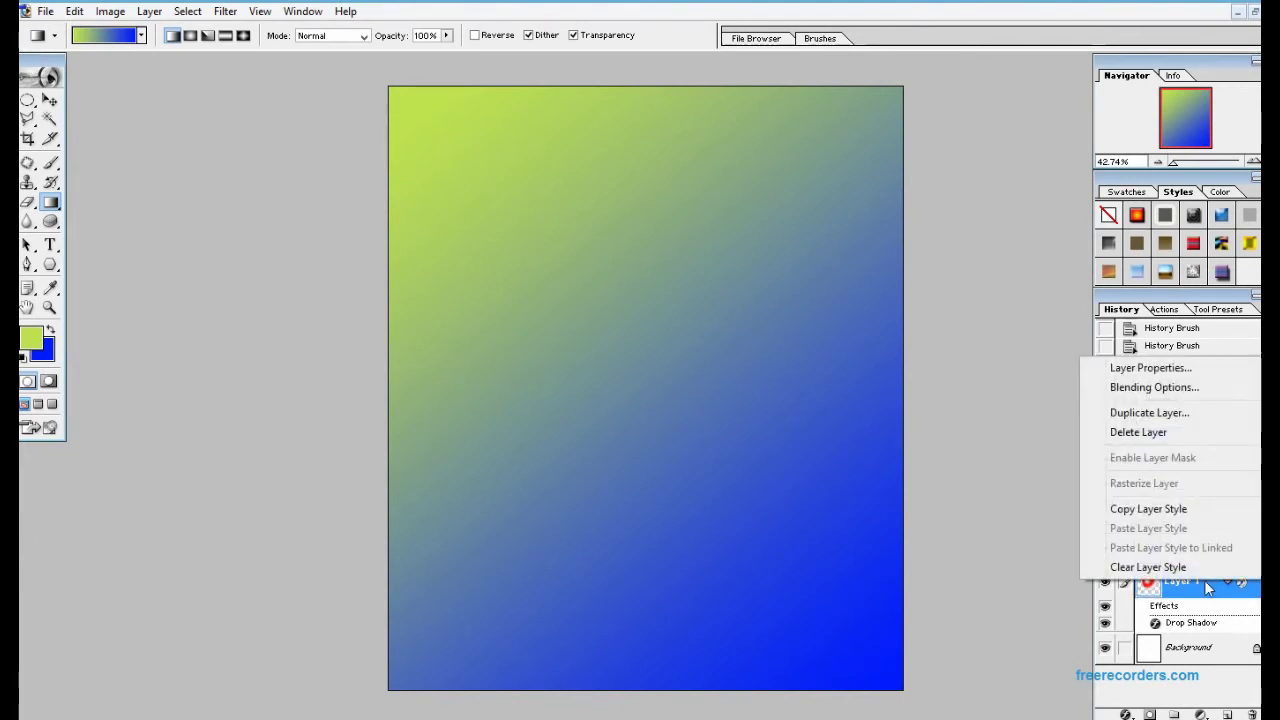
left_click(1204, 582)
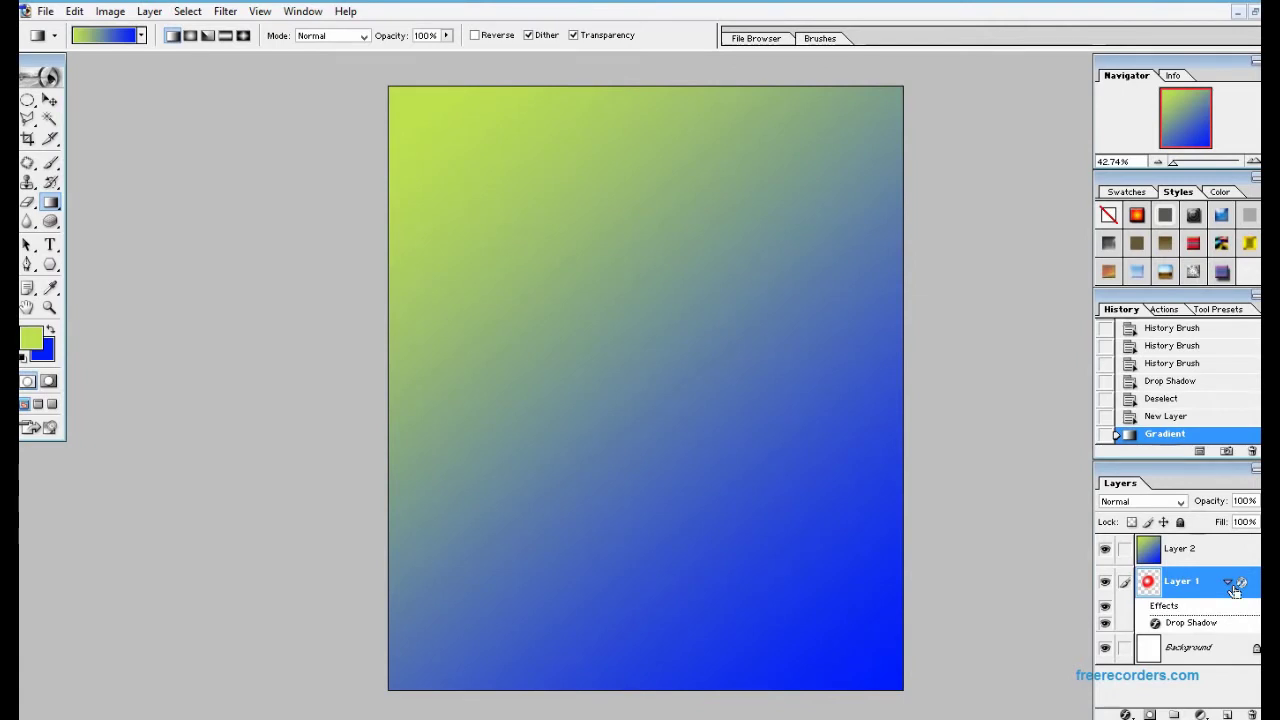
key("ctrl+shift+bracketright")
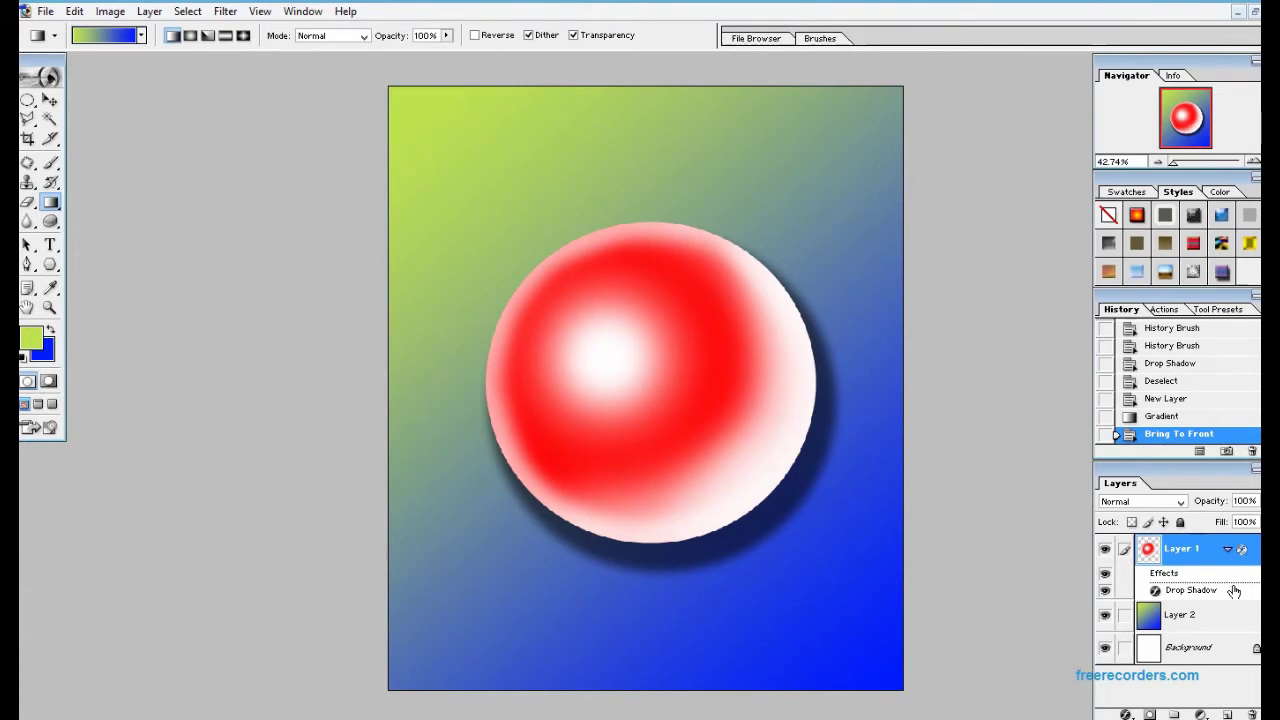
Inspect the sphere layer's effects list and options without changing anything
left_click(1228, 549)
left_click(1228, 549)
right_click(1185, 553)
left_click(1007, 586)
Nudge the sphere slightly up-left with the Move tool and make Layer 2 active
left_click(50, 100)
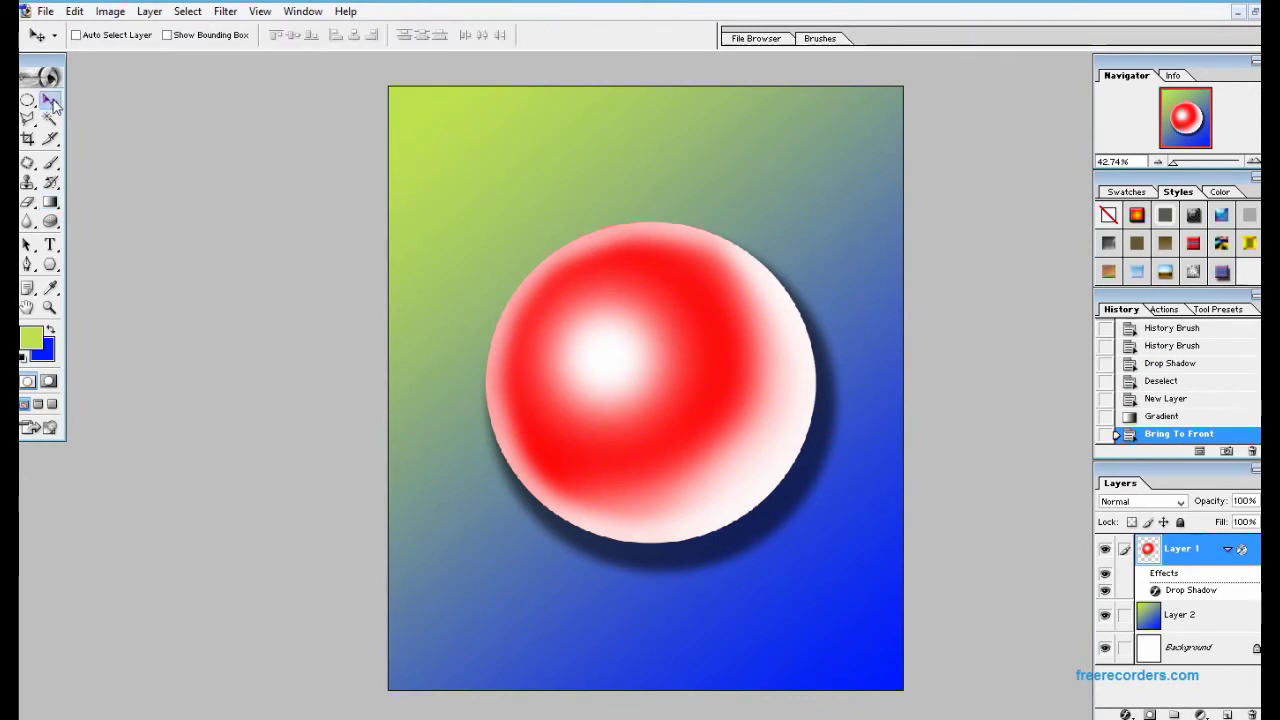
left_click_drag(631, 405, 634, 406)
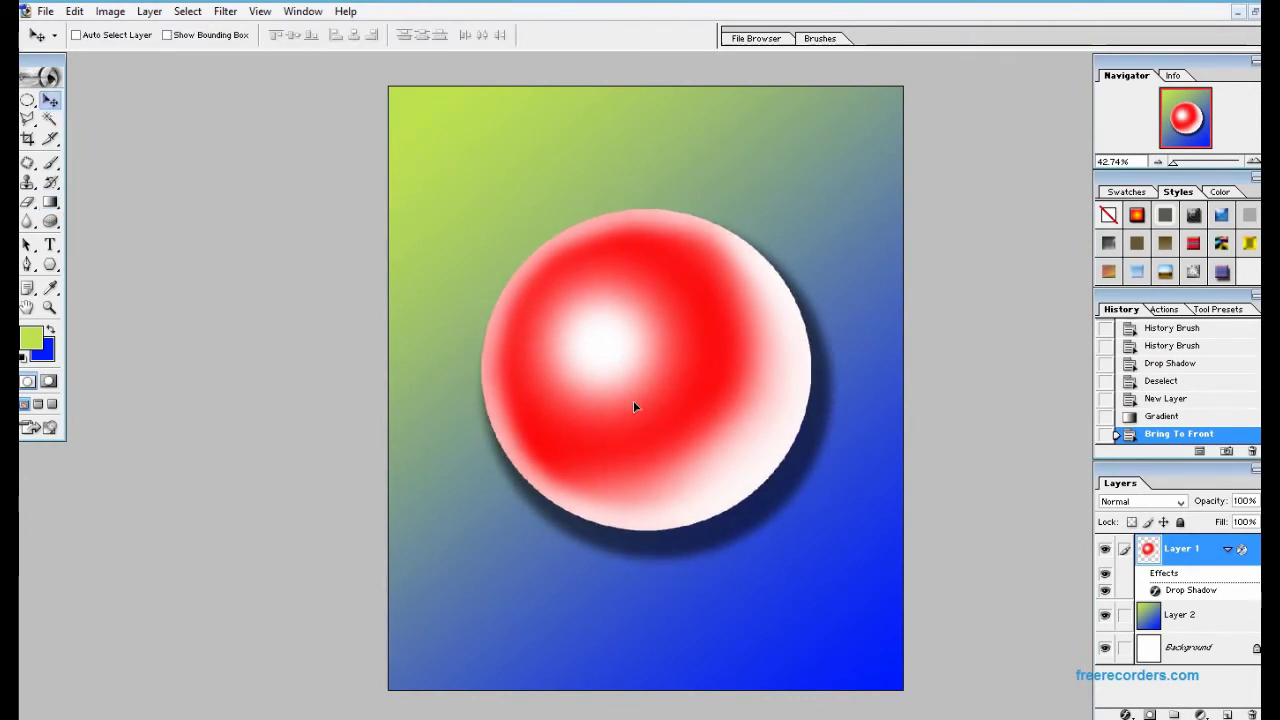
left_click(1222, 618)
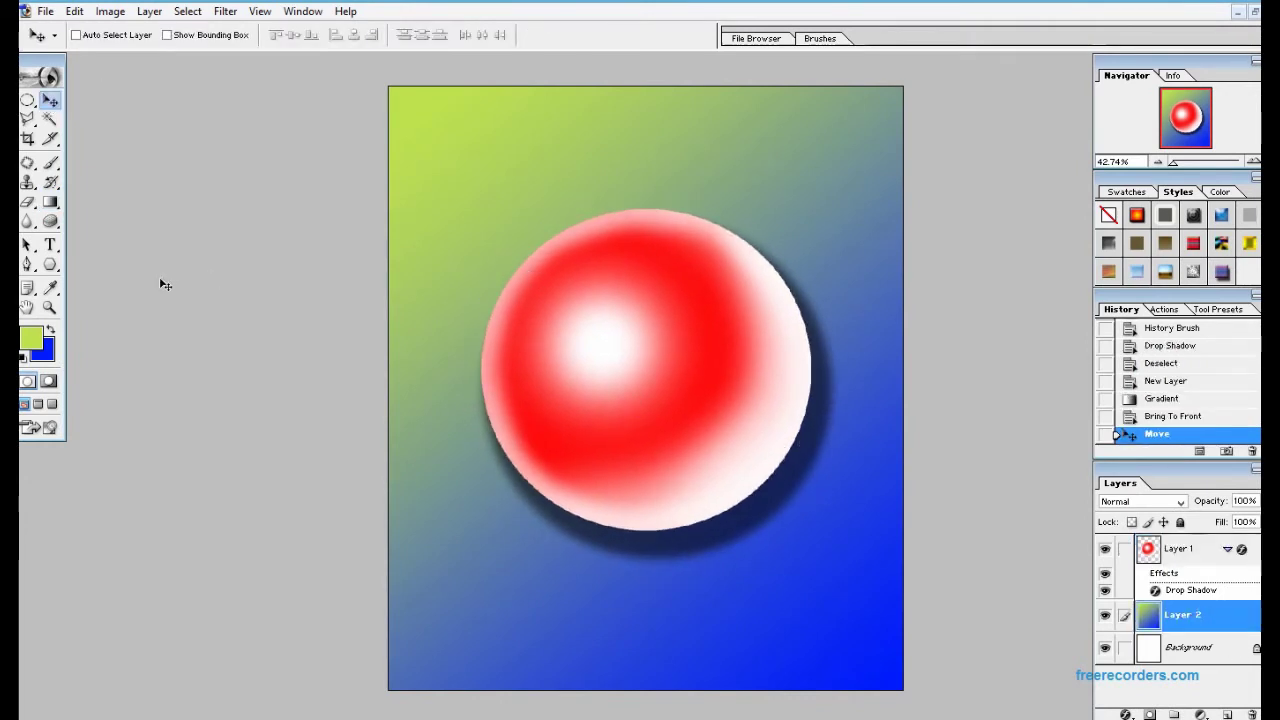
left_click(32, 340)
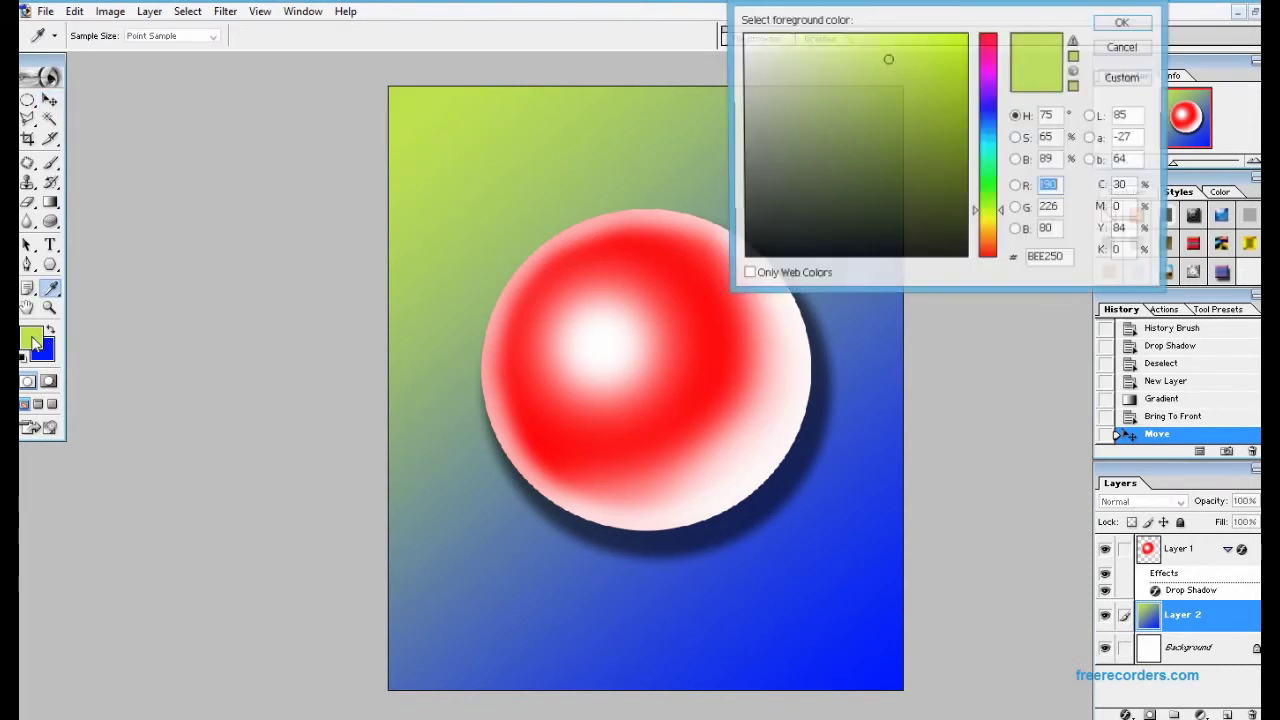
Set the gradient colours to a bright orange and a redder orange
left_click_drag(1004, 238, 1004, 240)
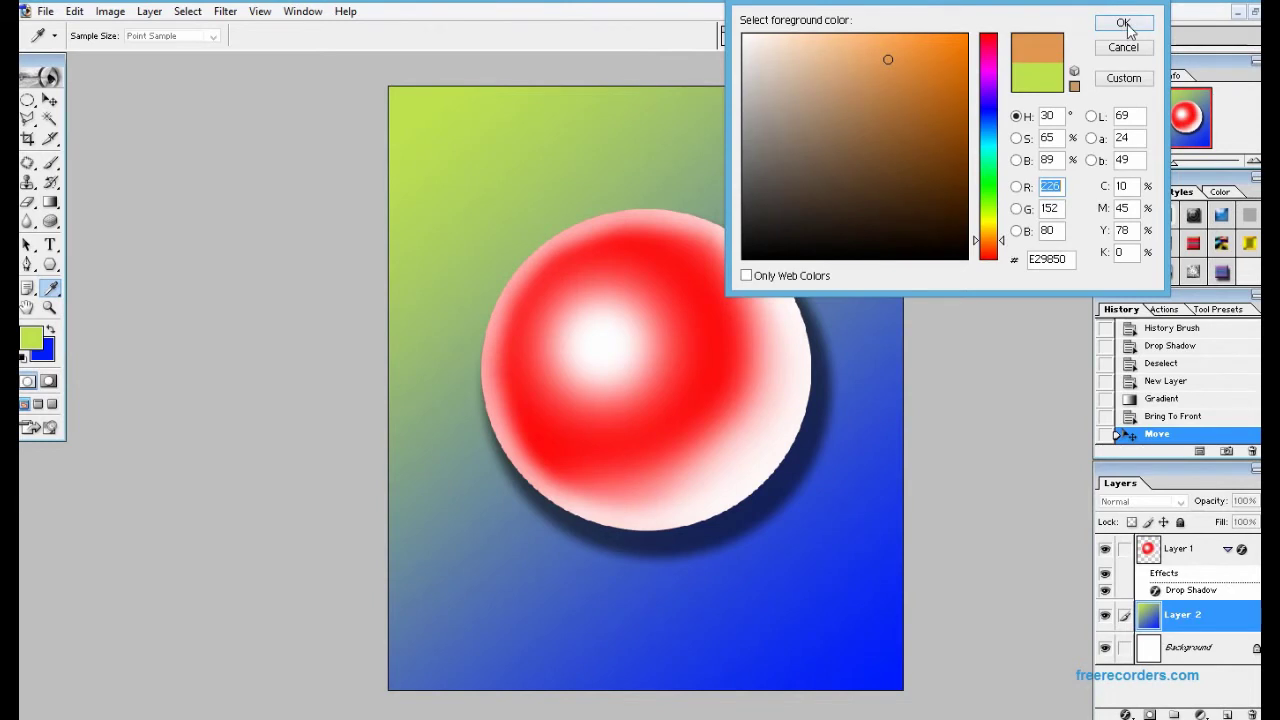
left_click(966, 34)
left_click(1124, 23)
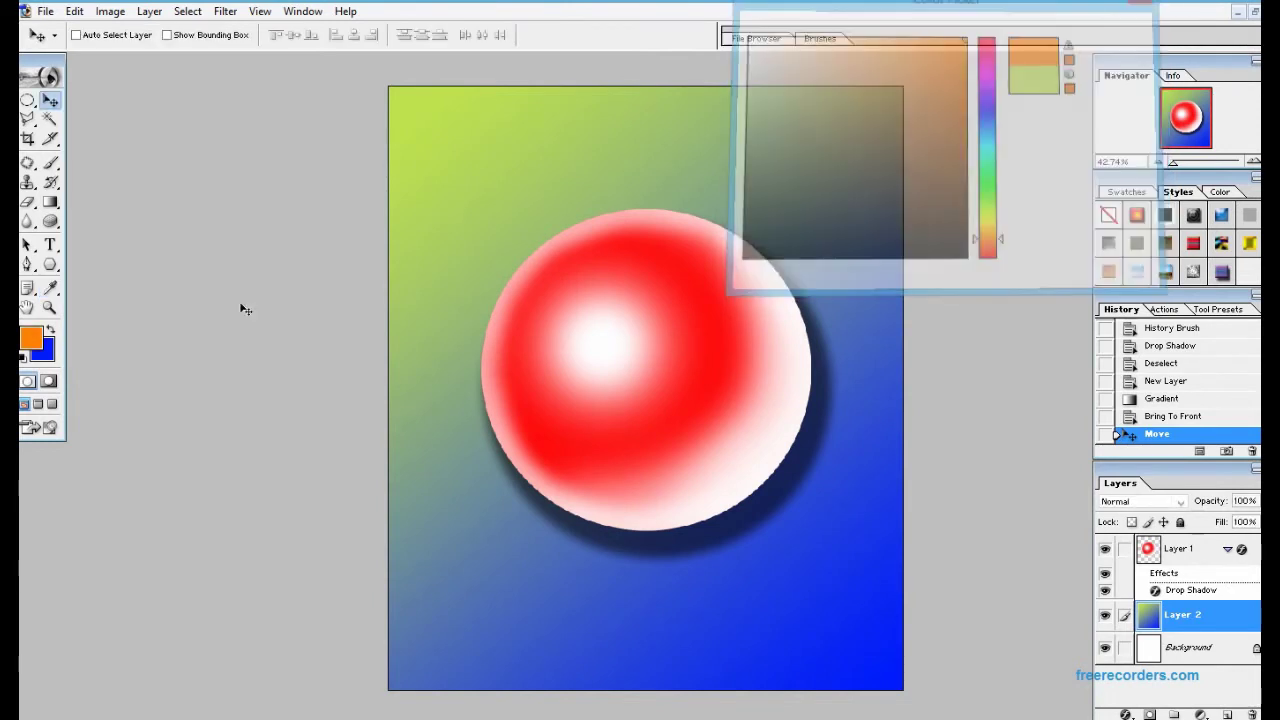
left_click(47, 334)
left_click(31, 338)
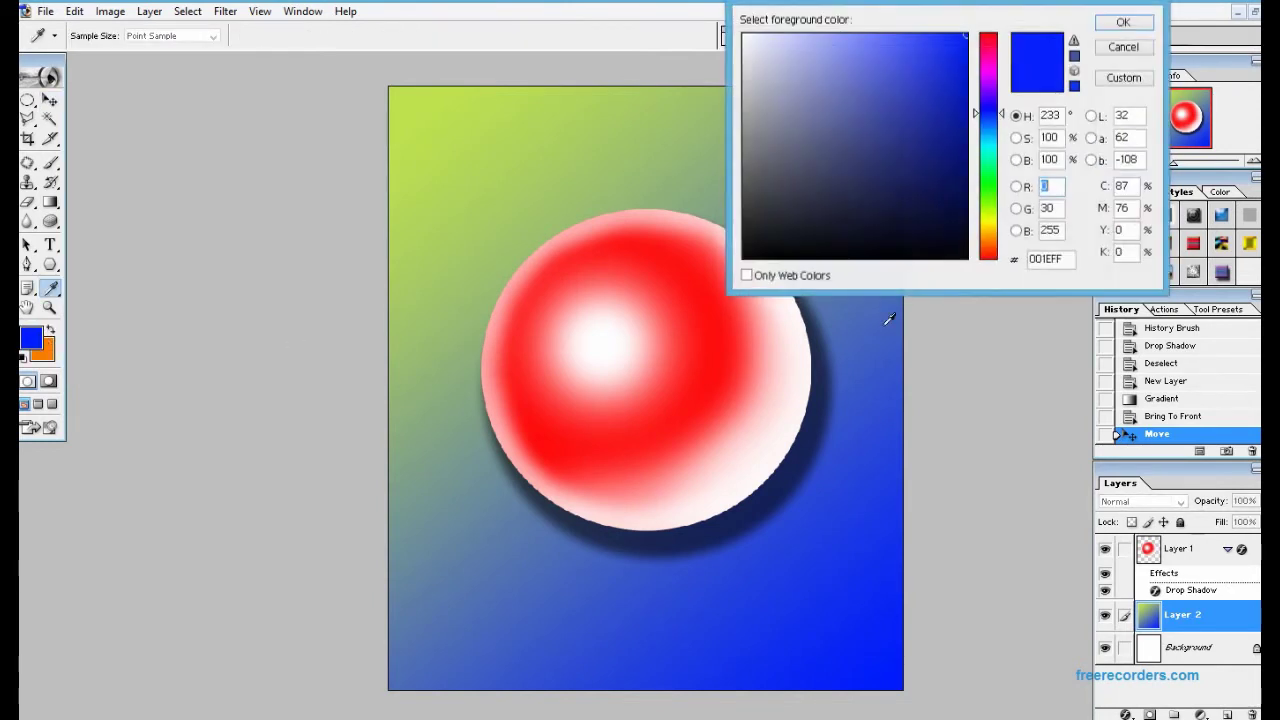
left_click(988, 241)
left_click(988, 245)
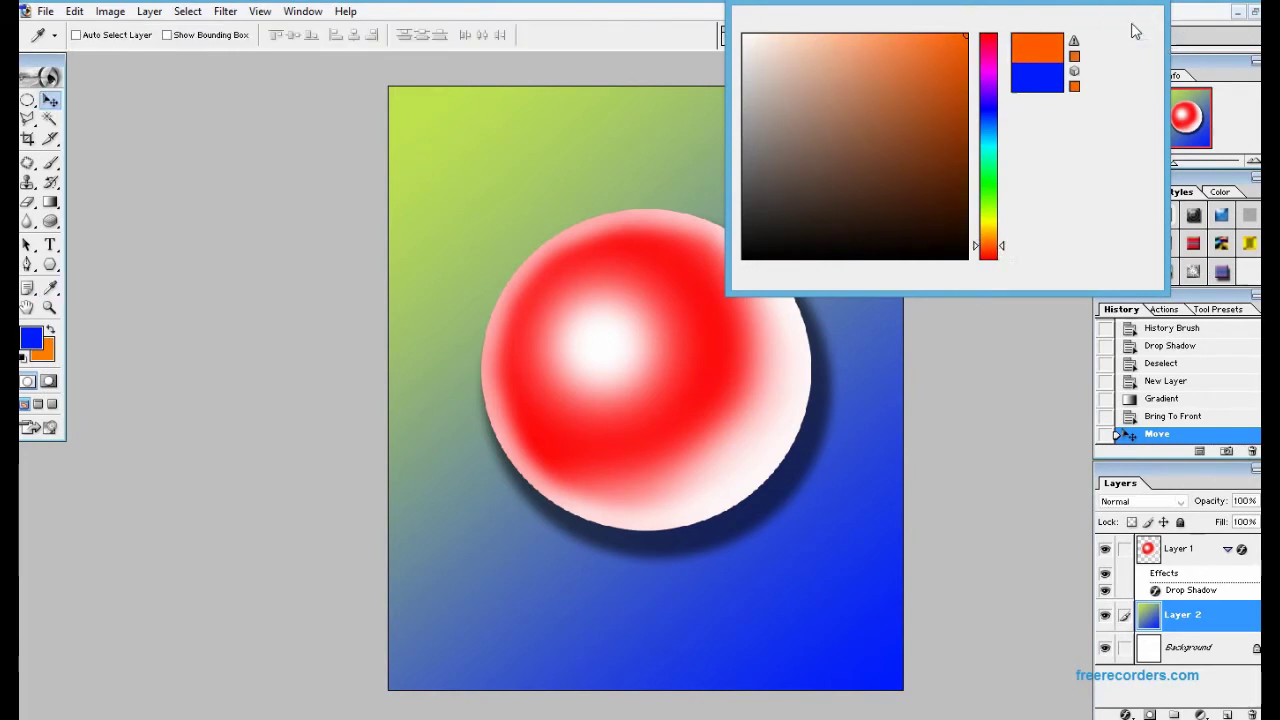
left_click(1124, 23)
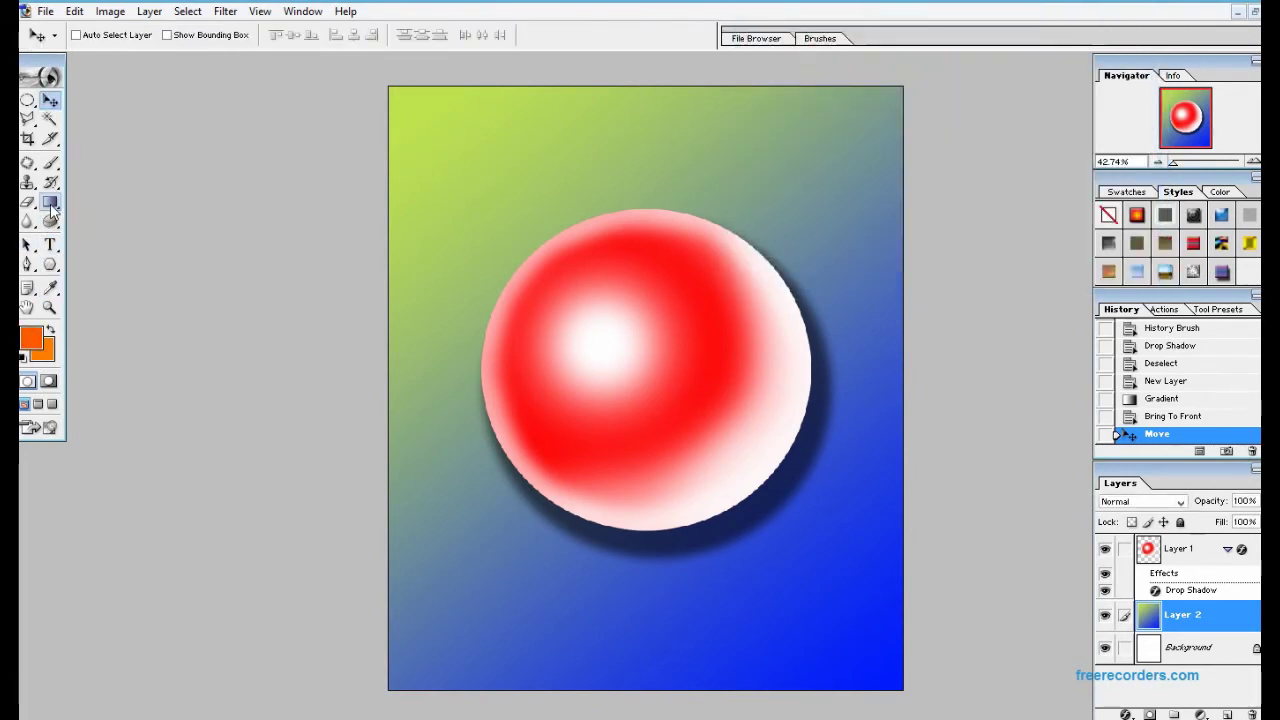
Redraw Layer 2's gradient in orange, darker at top, lighter toward bottom-right
left_click_drag(50, 201, 95, 200)
left_click_drag(471, 91, 836, 668)
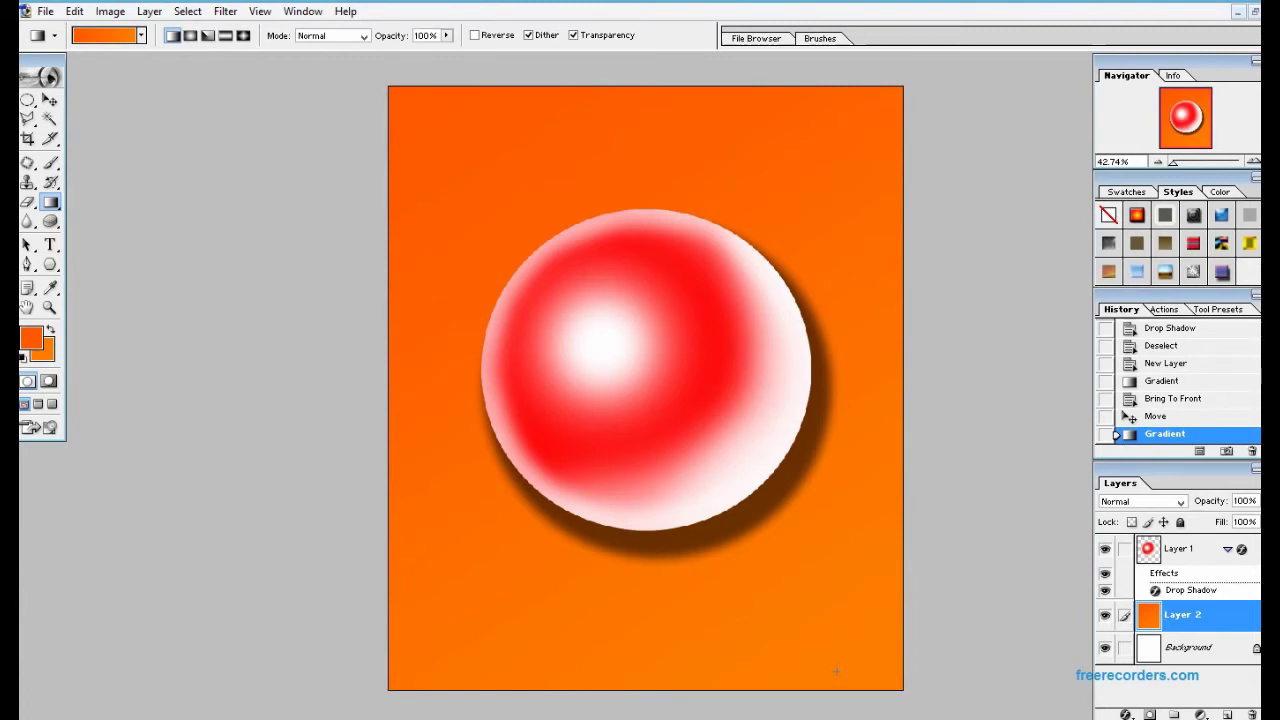
left_click_drag(833, 667, 590, 236)
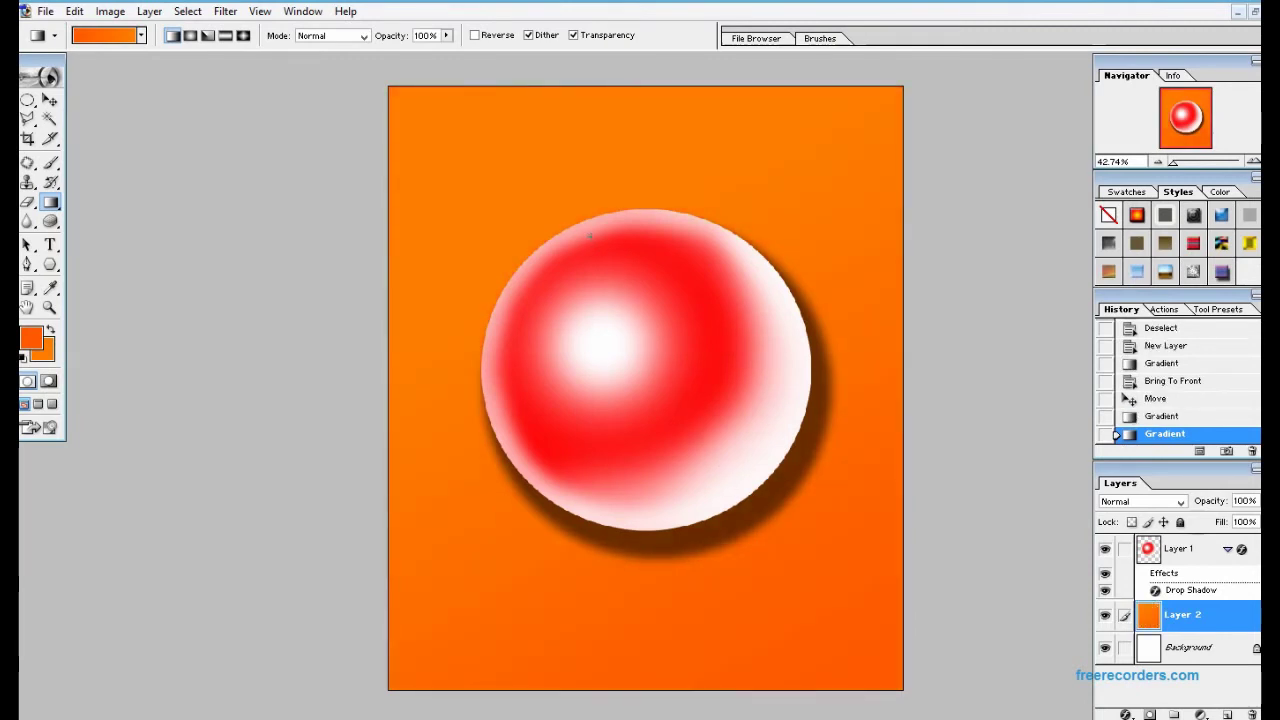
left_click_drag(503, 183, 876, 673)
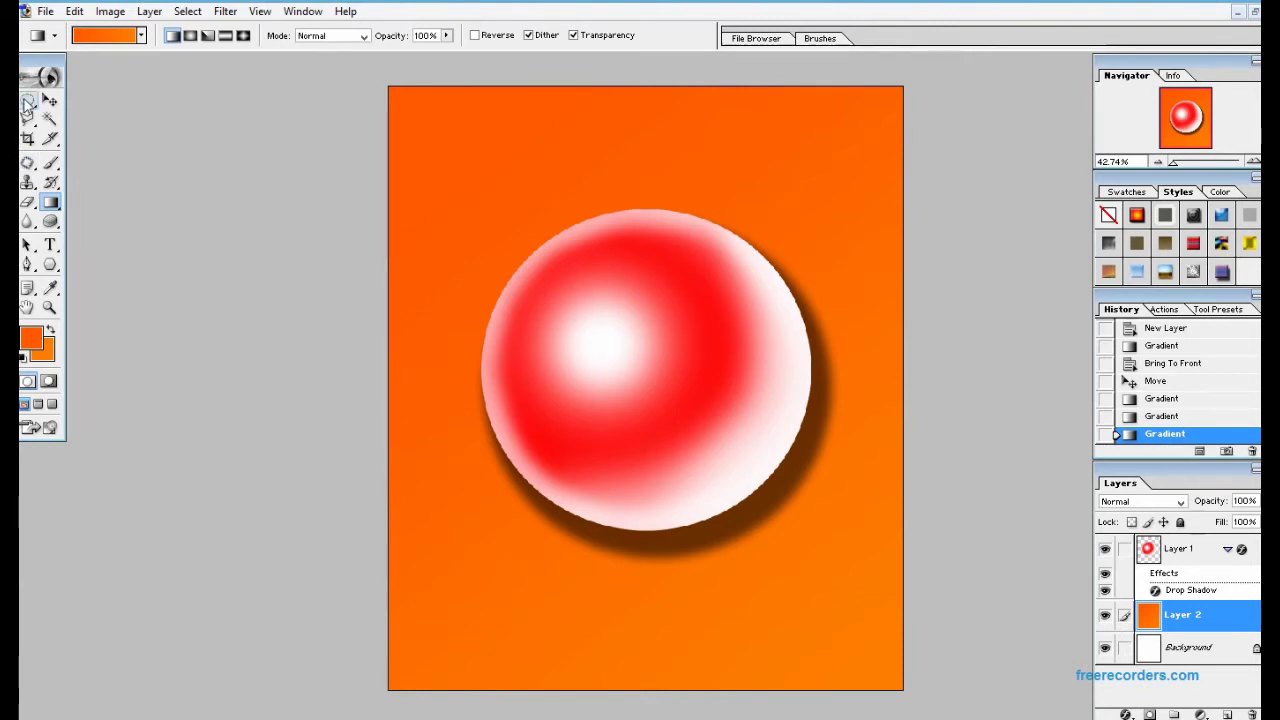
mouse_move(50, 202)
left_mouse_down()
mouse_move(89, 224)
mouse_move(100, 202)
left_mouse_up()
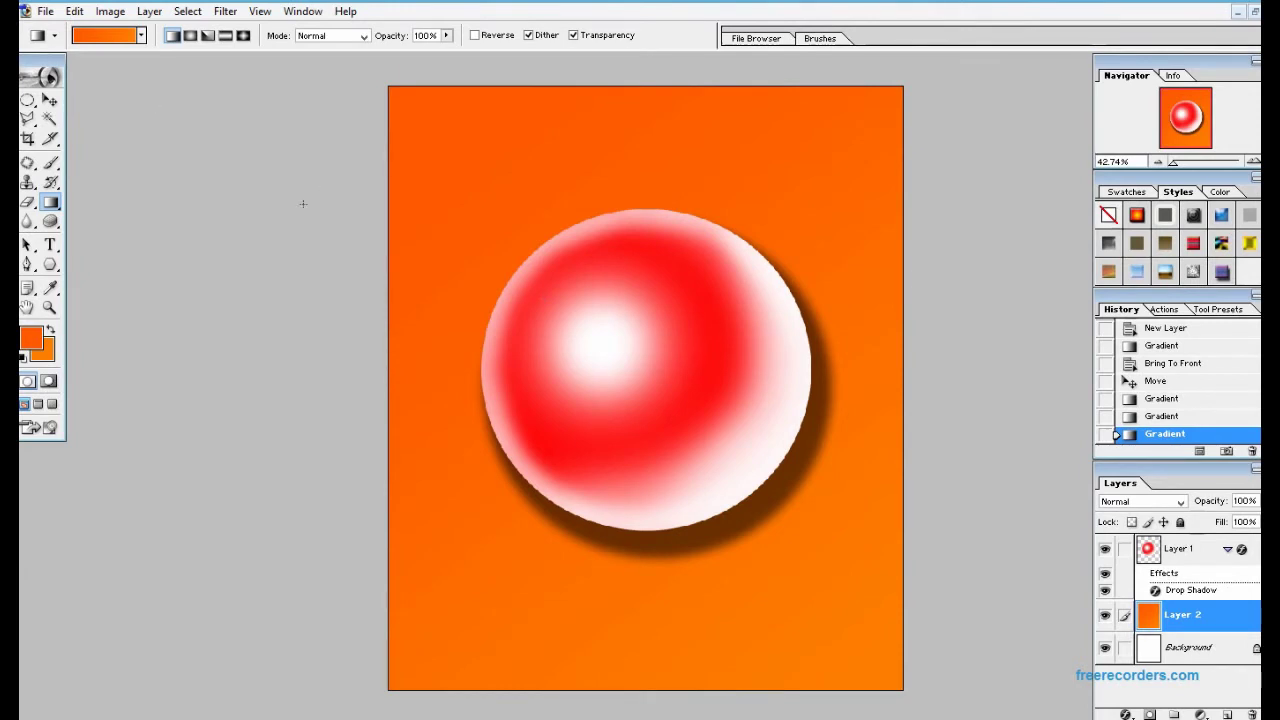
left_click(45, 11)
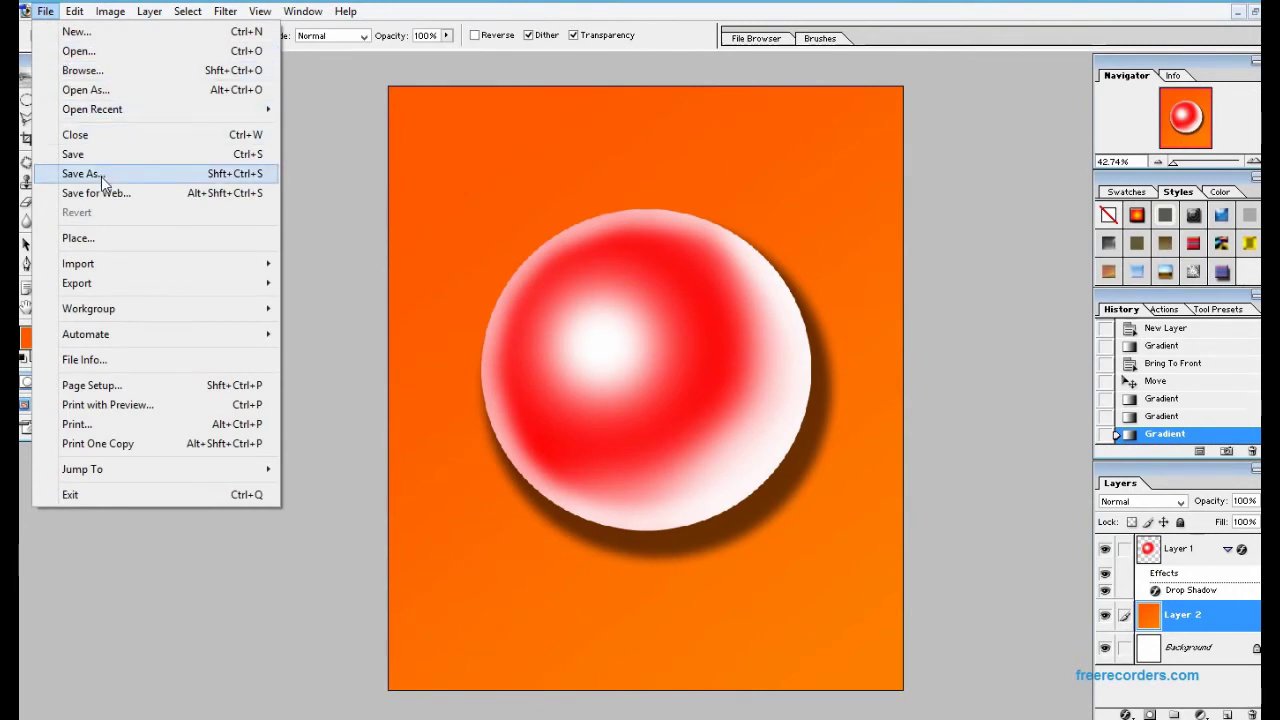
Save the artwork to the Desktop as 'project 1' in Photoshop PSD format, then close it
left_click(265, 176)
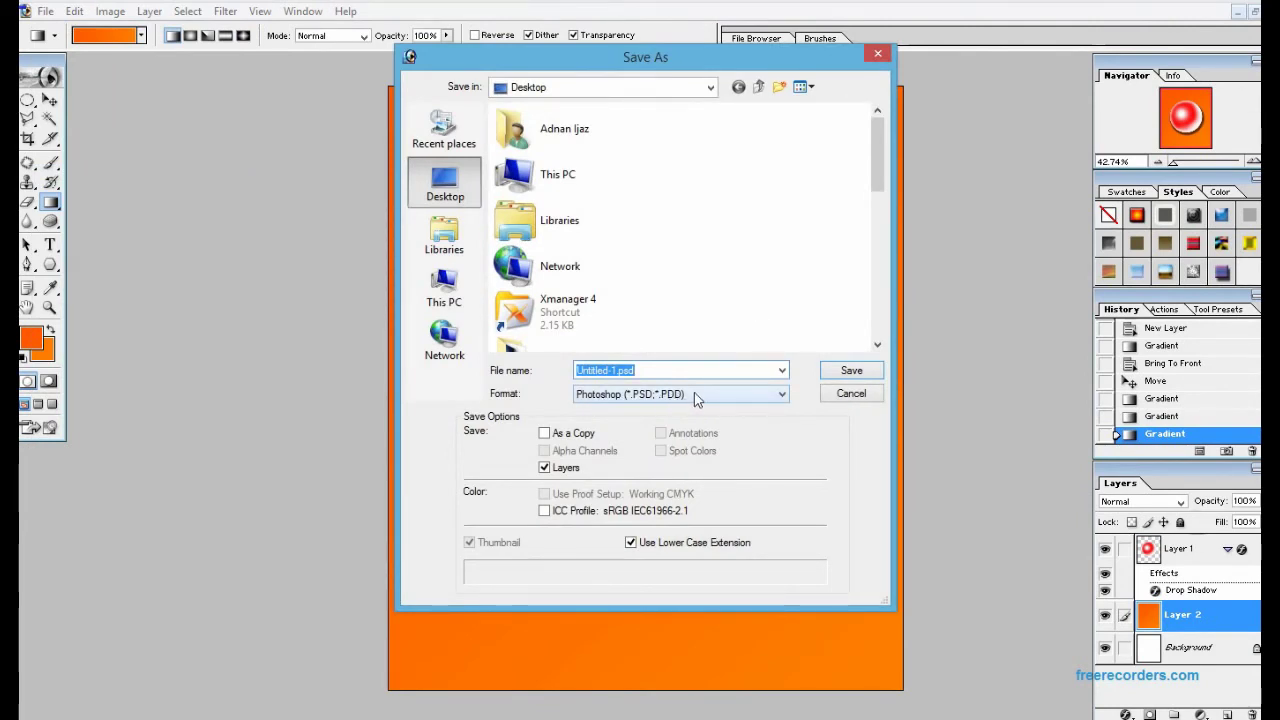
left_click(697, 394)
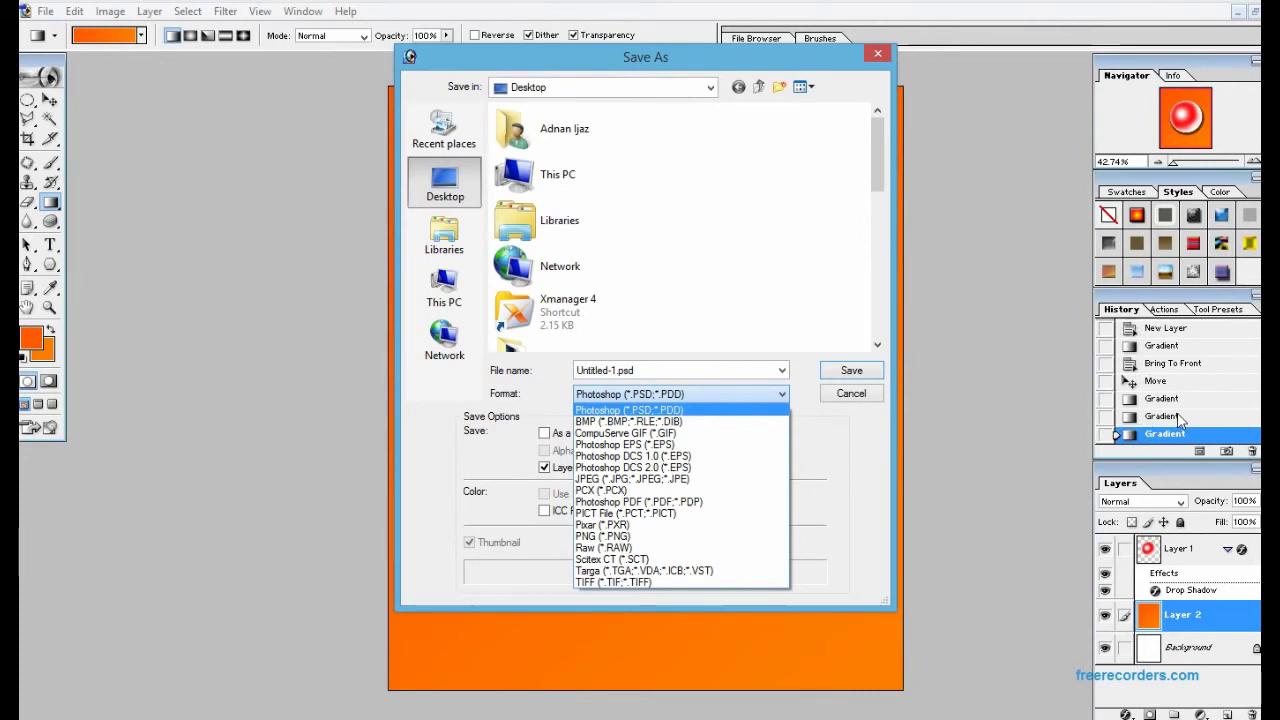
left_click(848, 377)
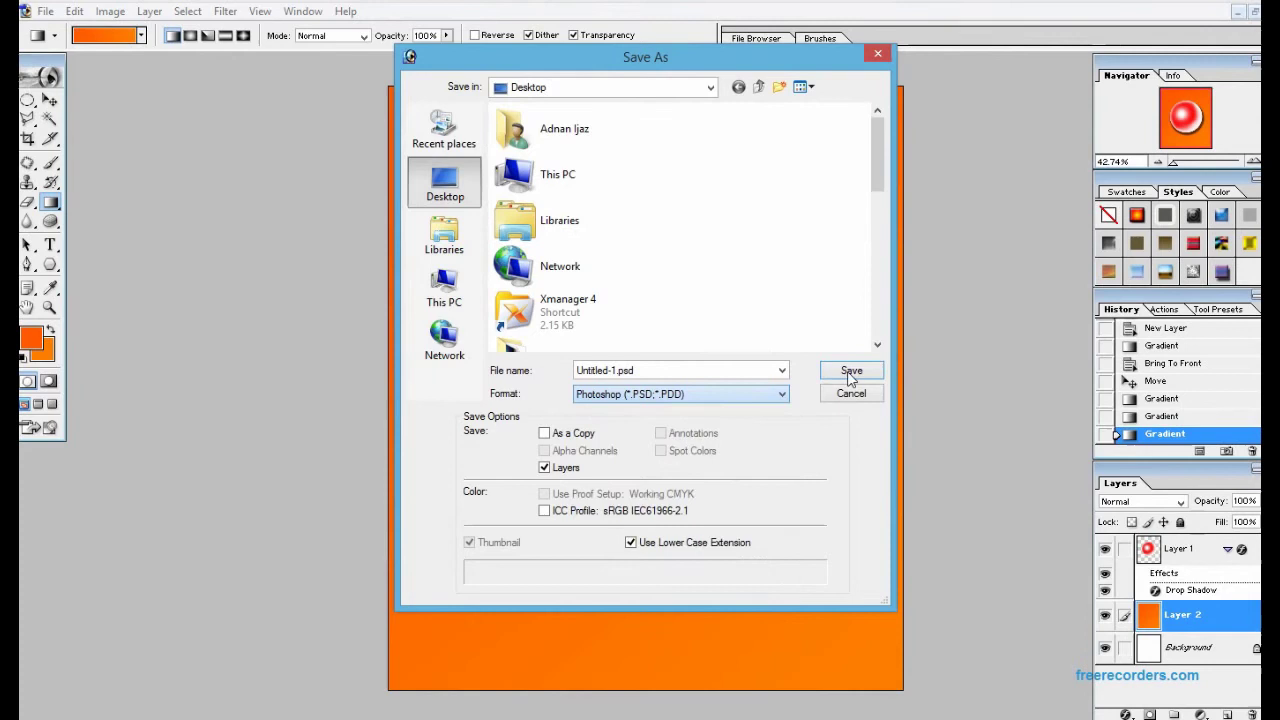
left_click(678, 380)
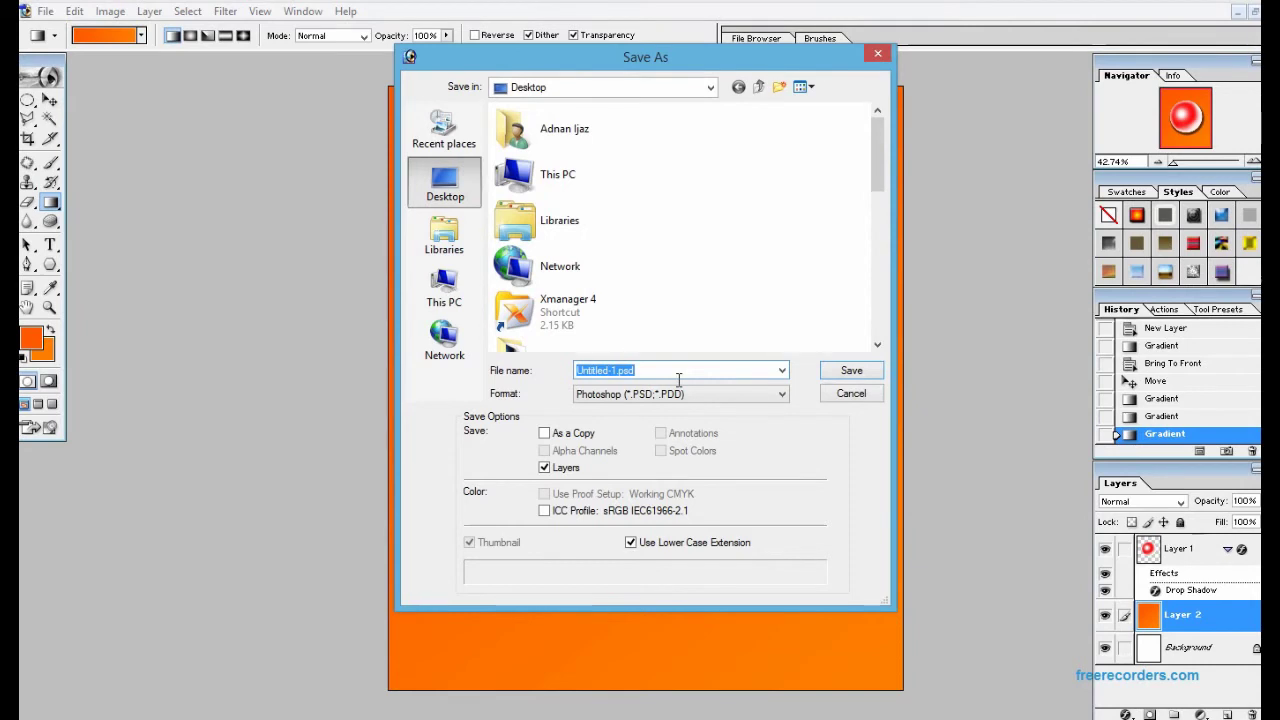
type("project 1")
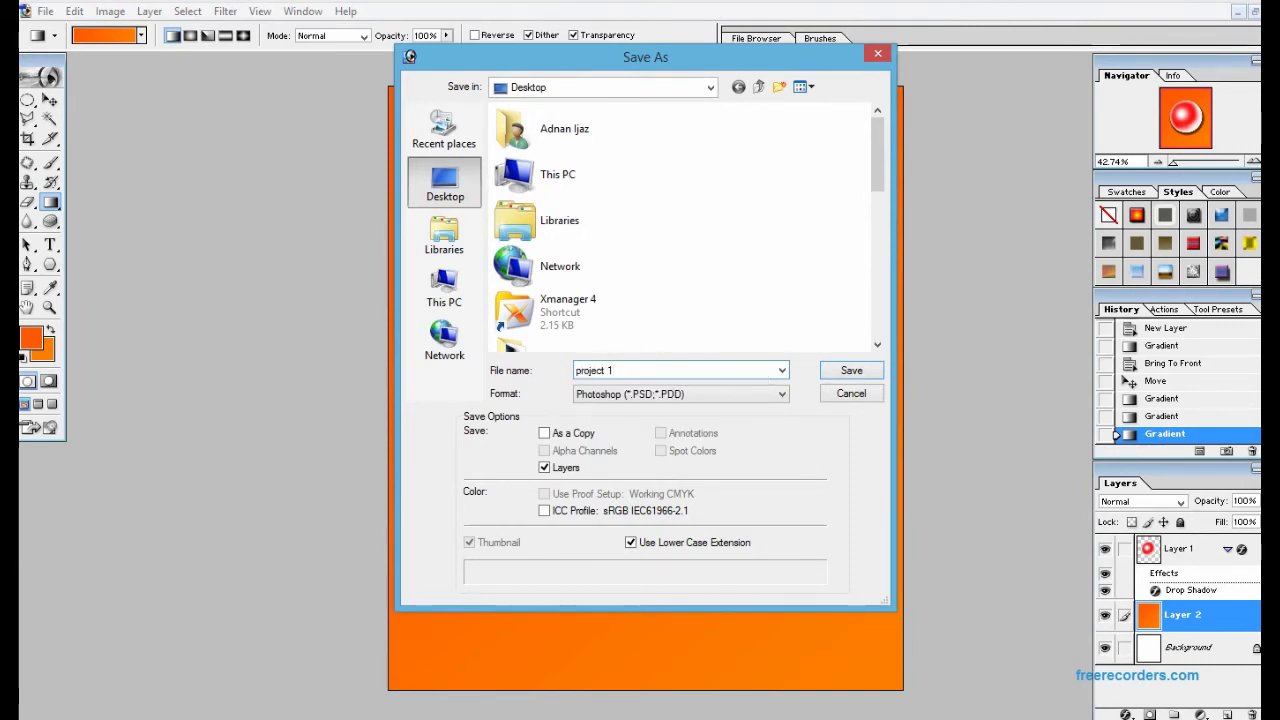
key("Return")
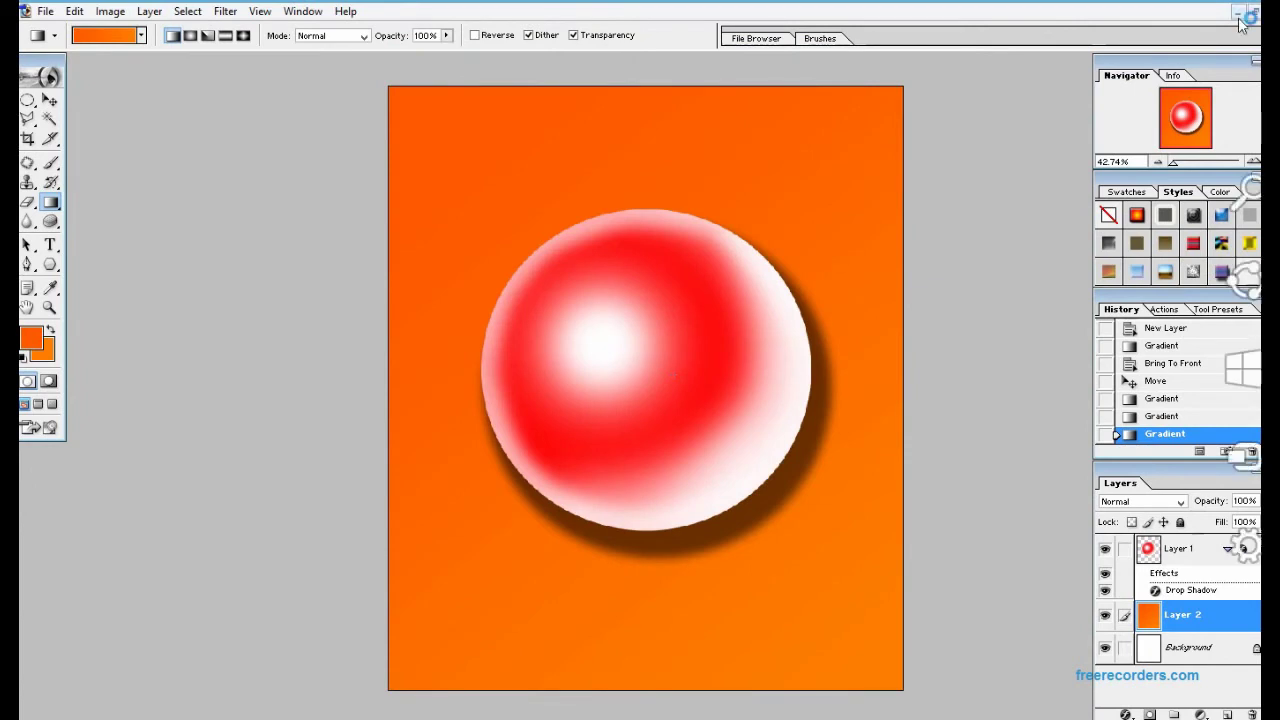
left_click(1266, 11)
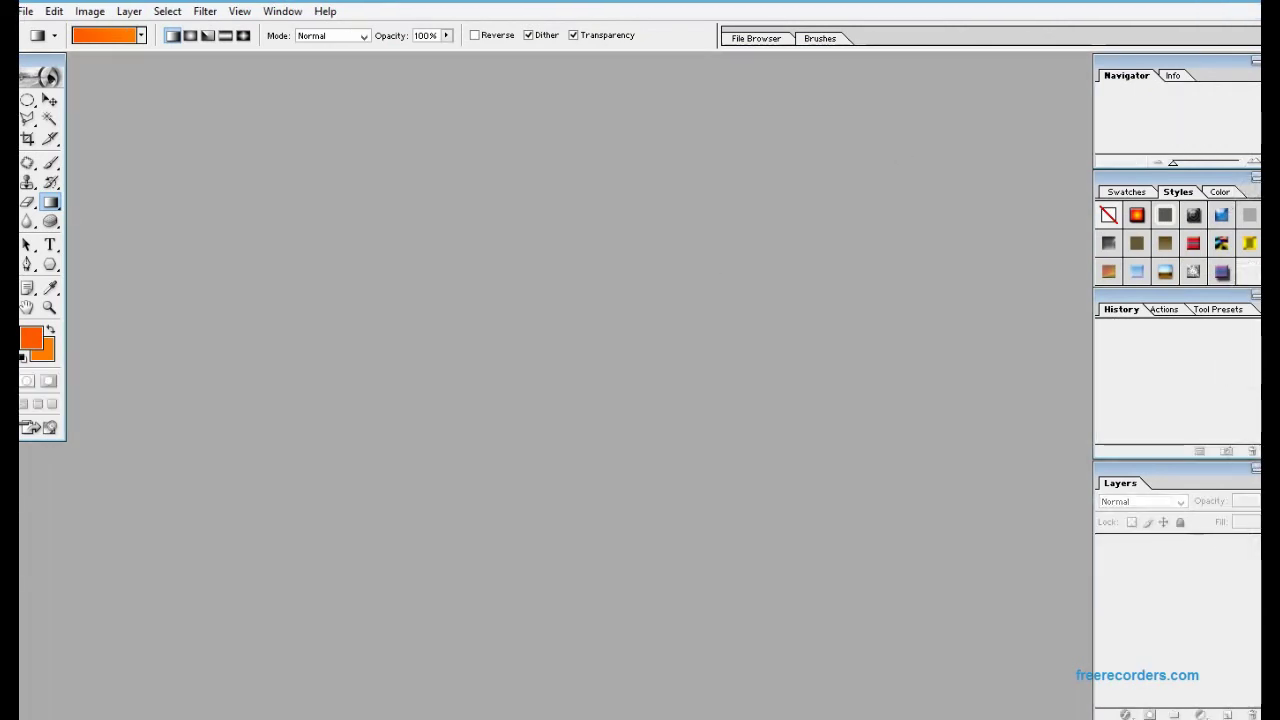
Reset default colours and reopen project 1.psd by dragging it from the Desktop into Photoshop
key("d")
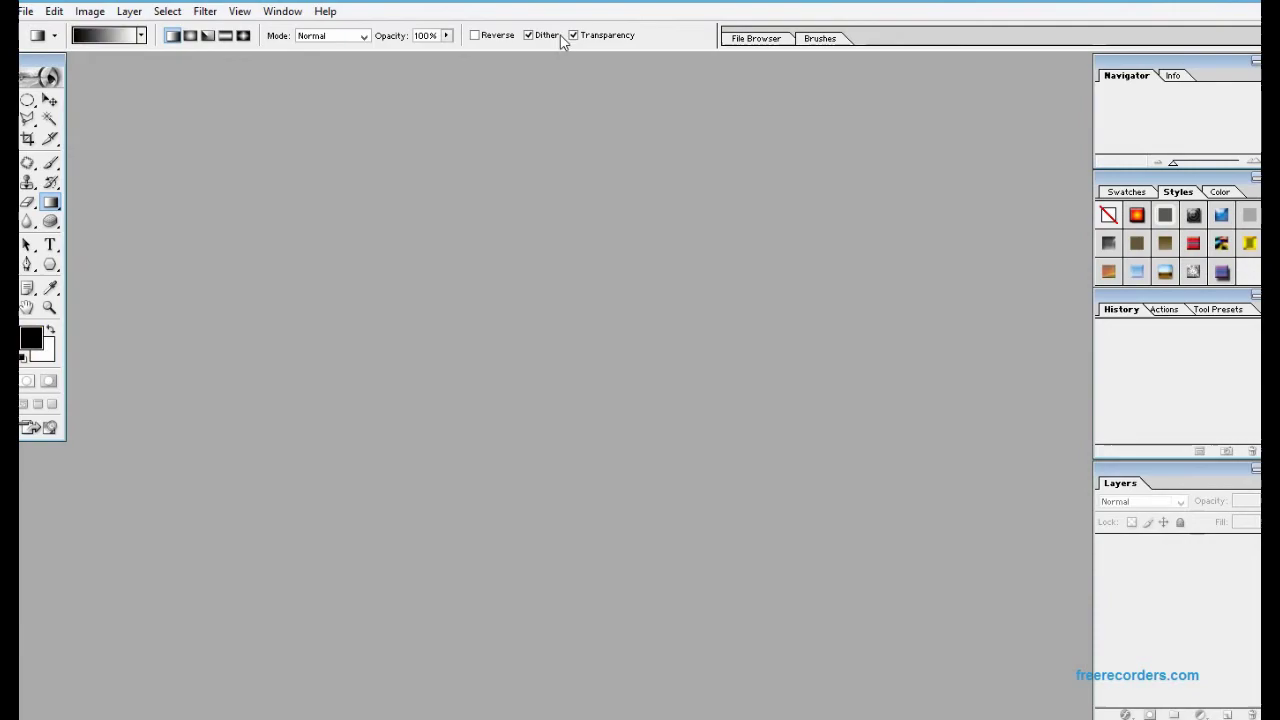
key("ctrl+q")
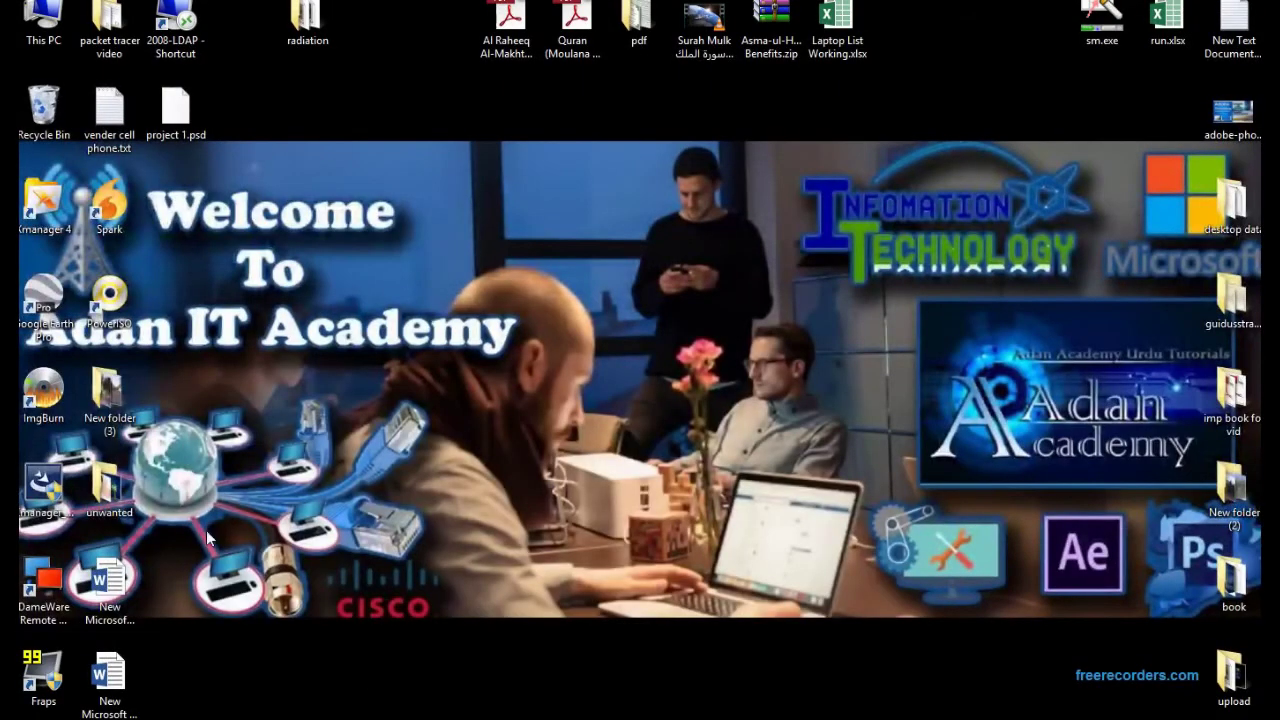
left_click_drag(177, 116, 481, 716)
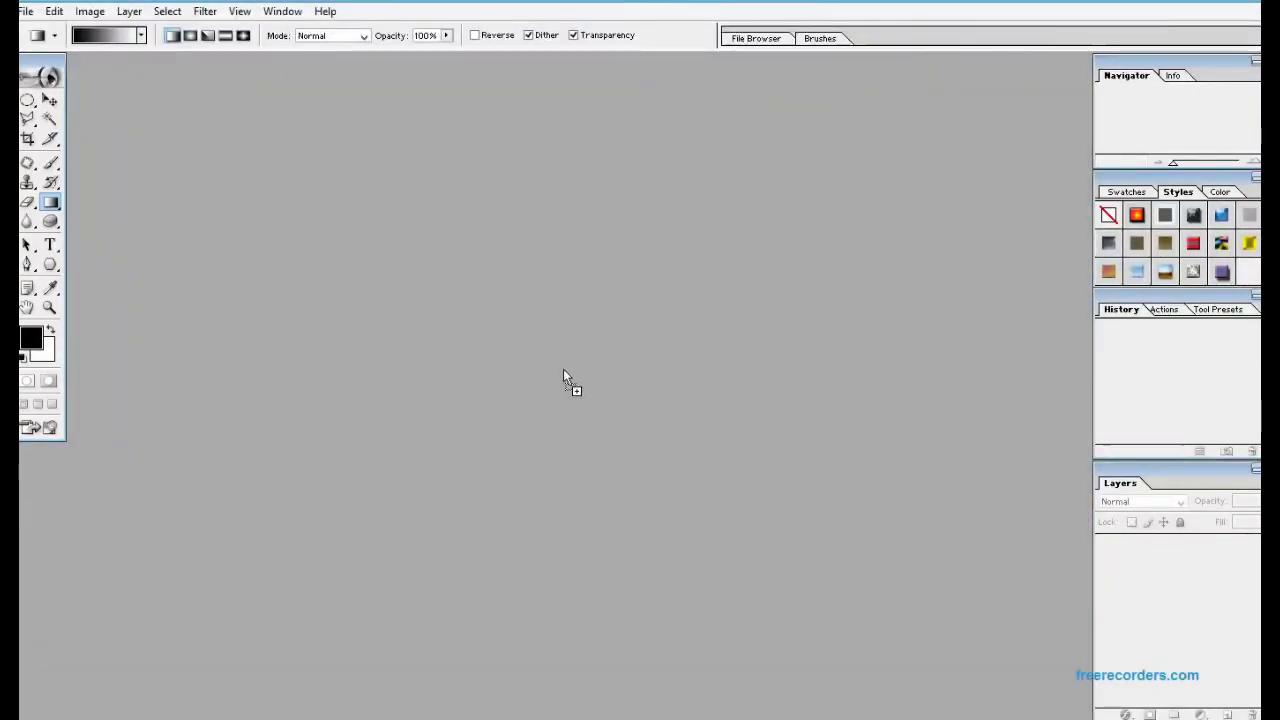
left_click_drag(481, 716, 577, 383)
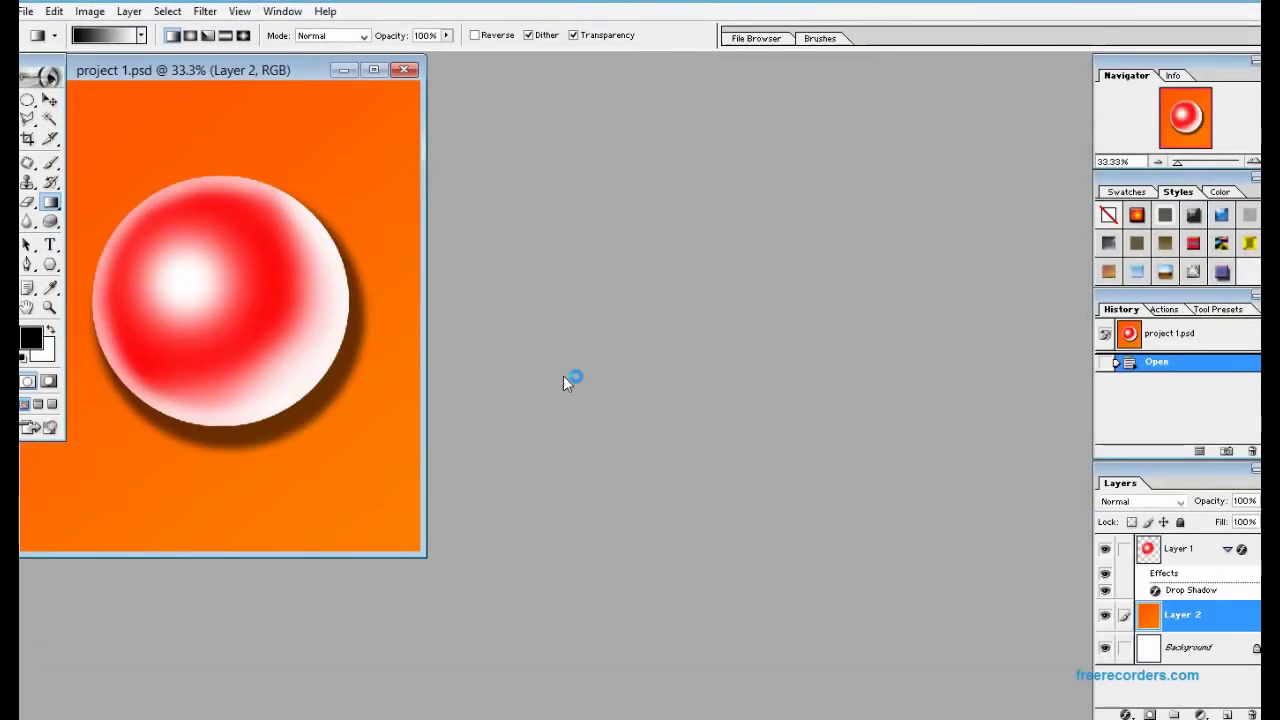
Centre and enlarge the project 1.psd document window to show the whole image
left_click_drag(182, 67, 321, 111)
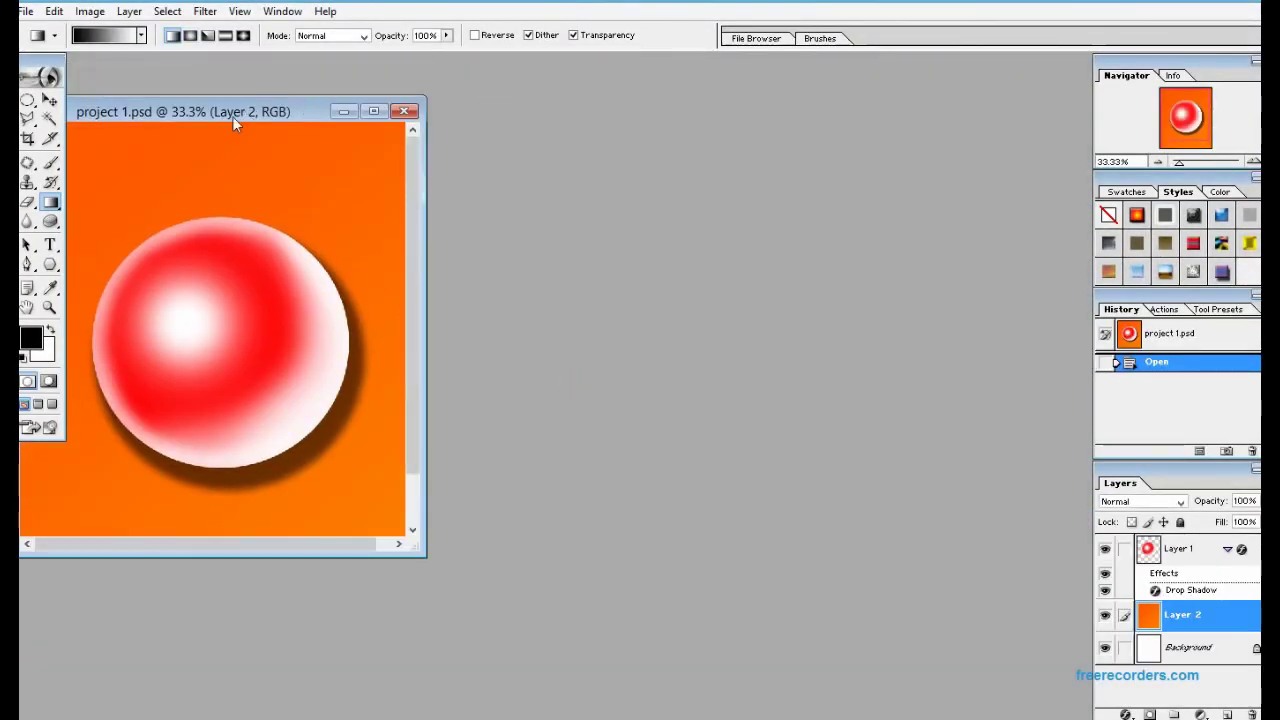
left_click_drag(232, 116, 506, 104)
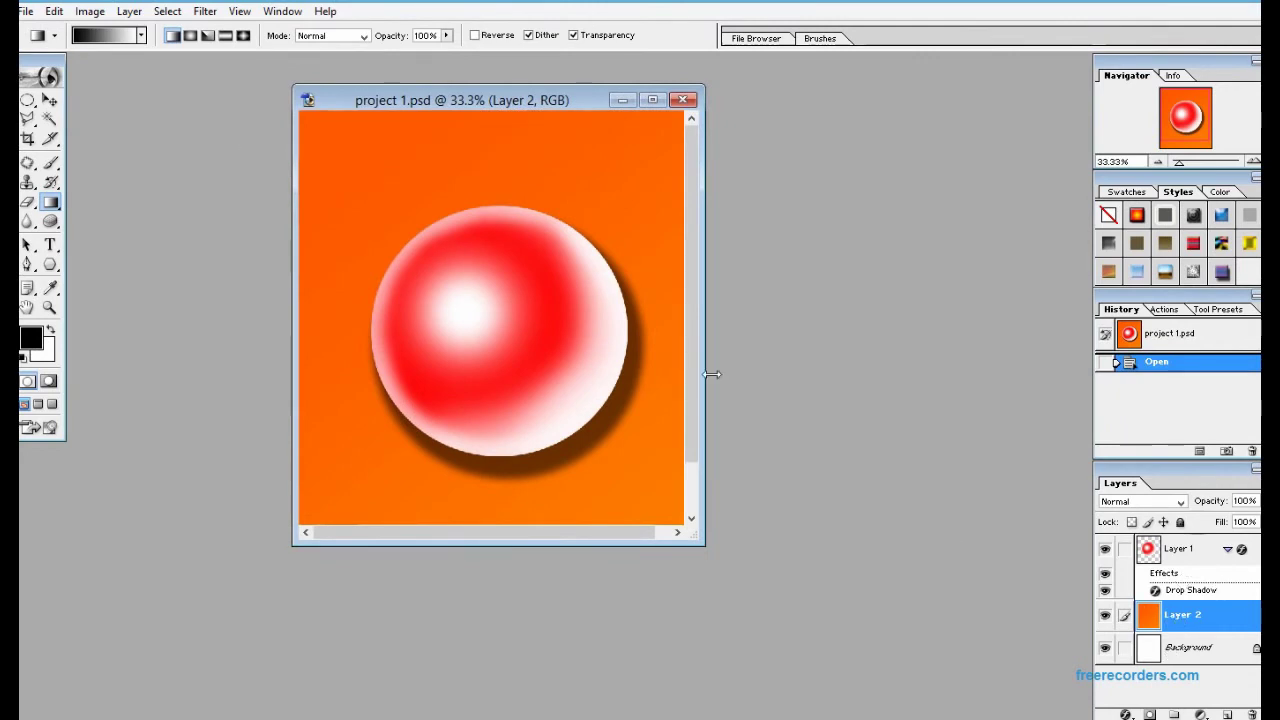
left_click_drag(704, 545, 834, 682)
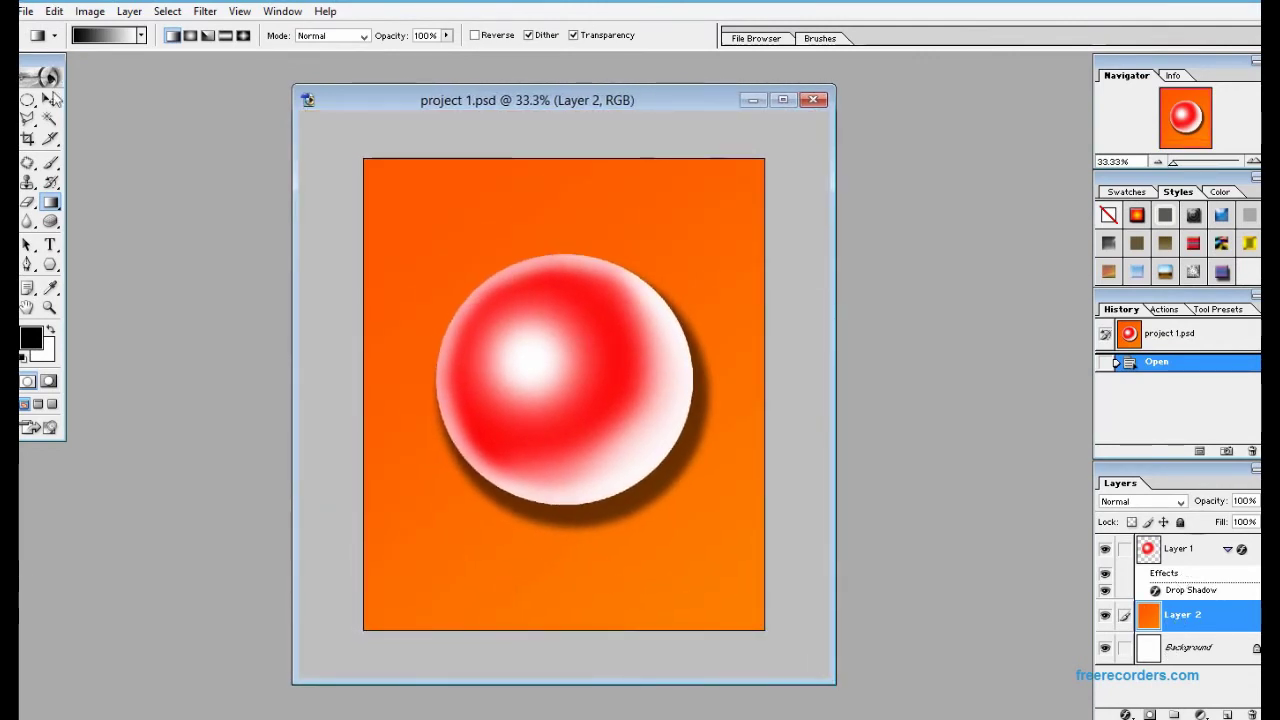
left_click(50, 100)
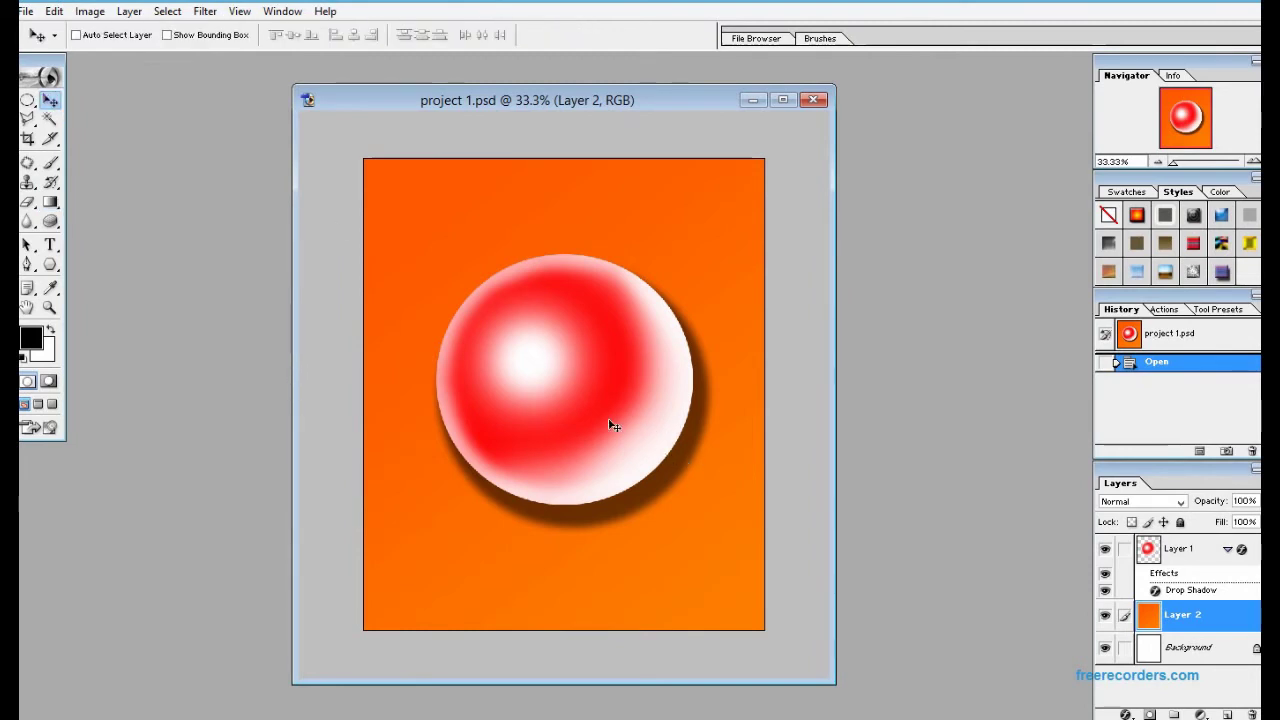
Nudge the sphere layer slightly up-left, then shift the orange gradient Layer 2
left_click(1178, 548)
mouse_move(548, 345)
left_mouse_down()
mouse_move(527, 295)
mouse_move(556, 357)
left_mouse_up()
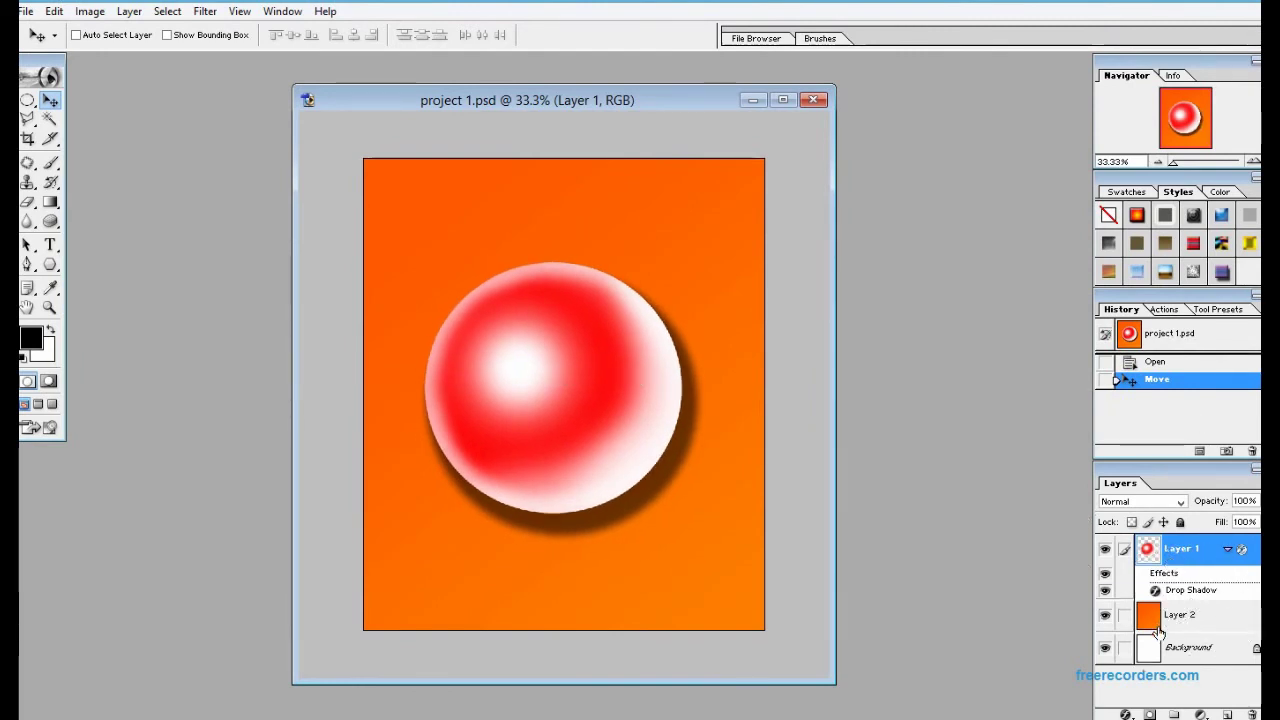
mouse_move(578, 400)
left_mouse_down()
mouse_move(591, 391)
mouse_move(574, 389)
mouse_move(583, 407)
mouse_move(571, 400)
mouse_move(591, 391)
mouse_move(620, 427)
left_mouse_up()
left_click(1194, 624)
mouse_move(729, 569)
left_mouse_down()
mouse_move(642, 578)
mouse_move(706, 536)
mouse_move(712, 554)
mouse_move(720, 546)
left_mouse_up()
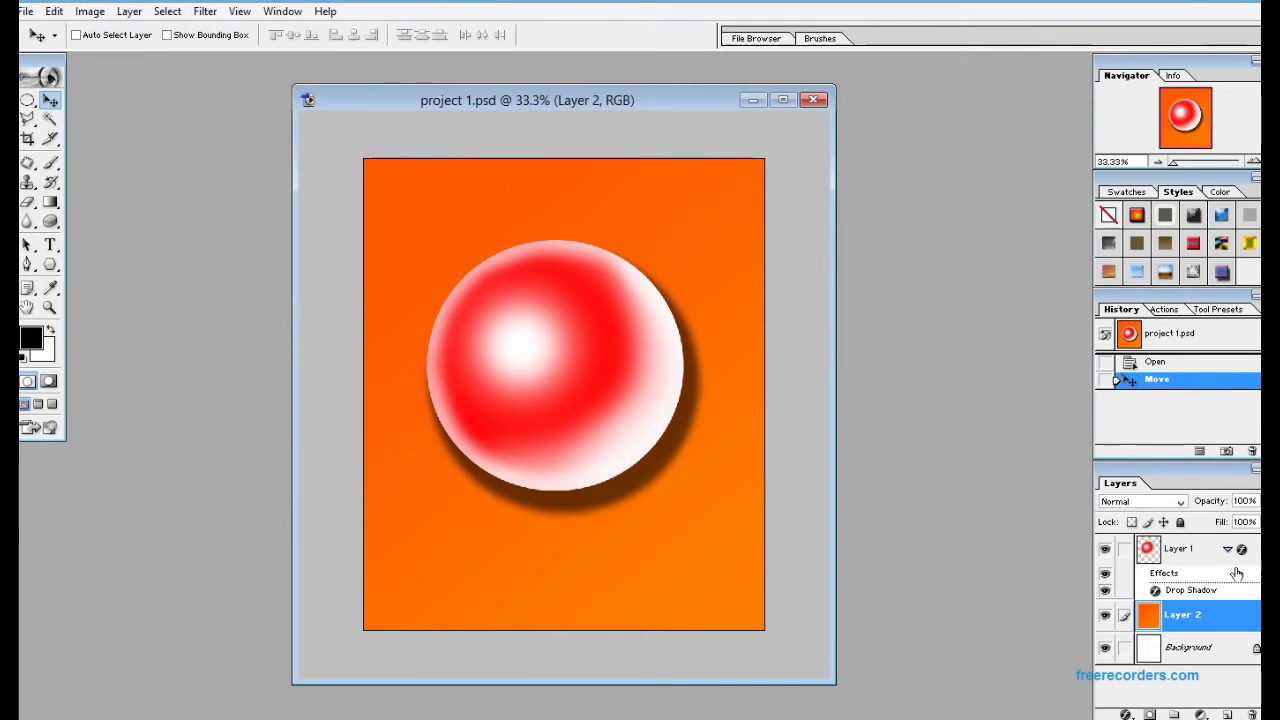
Pick Layer 1 from the canvas layer list and move the sphere down-right
right_click(573, 350)
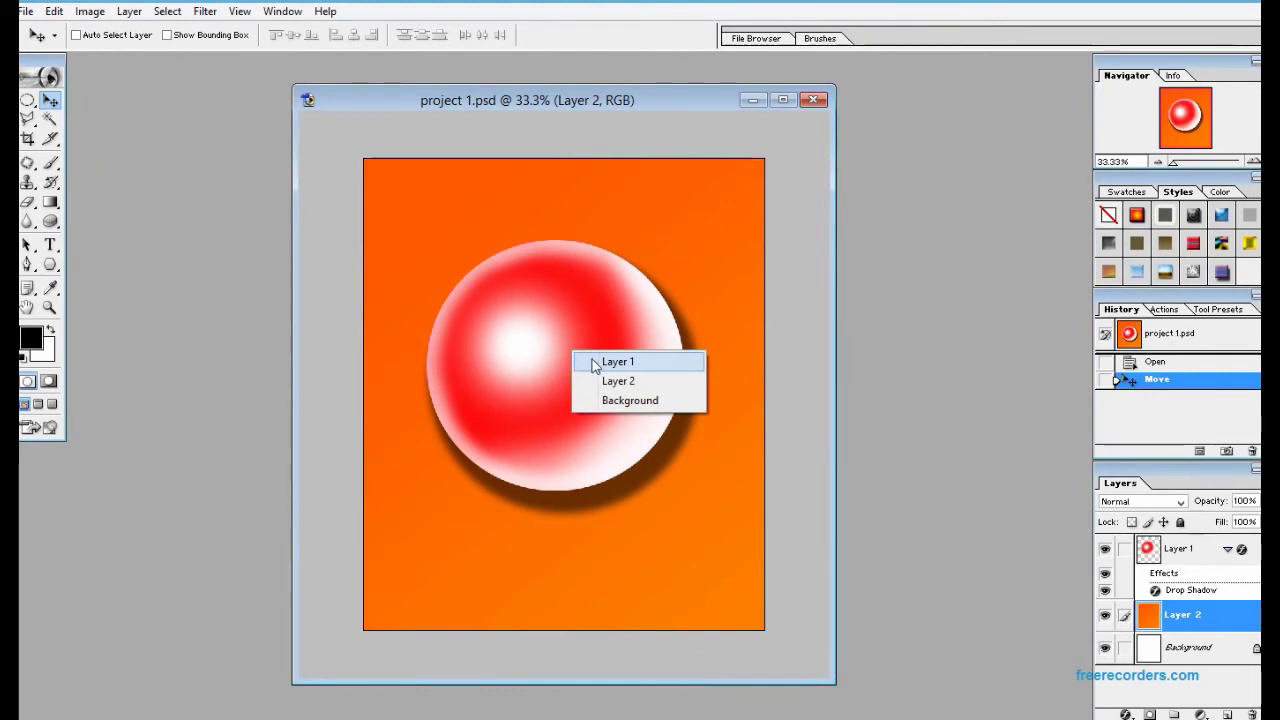
left_click(617, 362)
left_click_drag(566, 380, 591, 400)
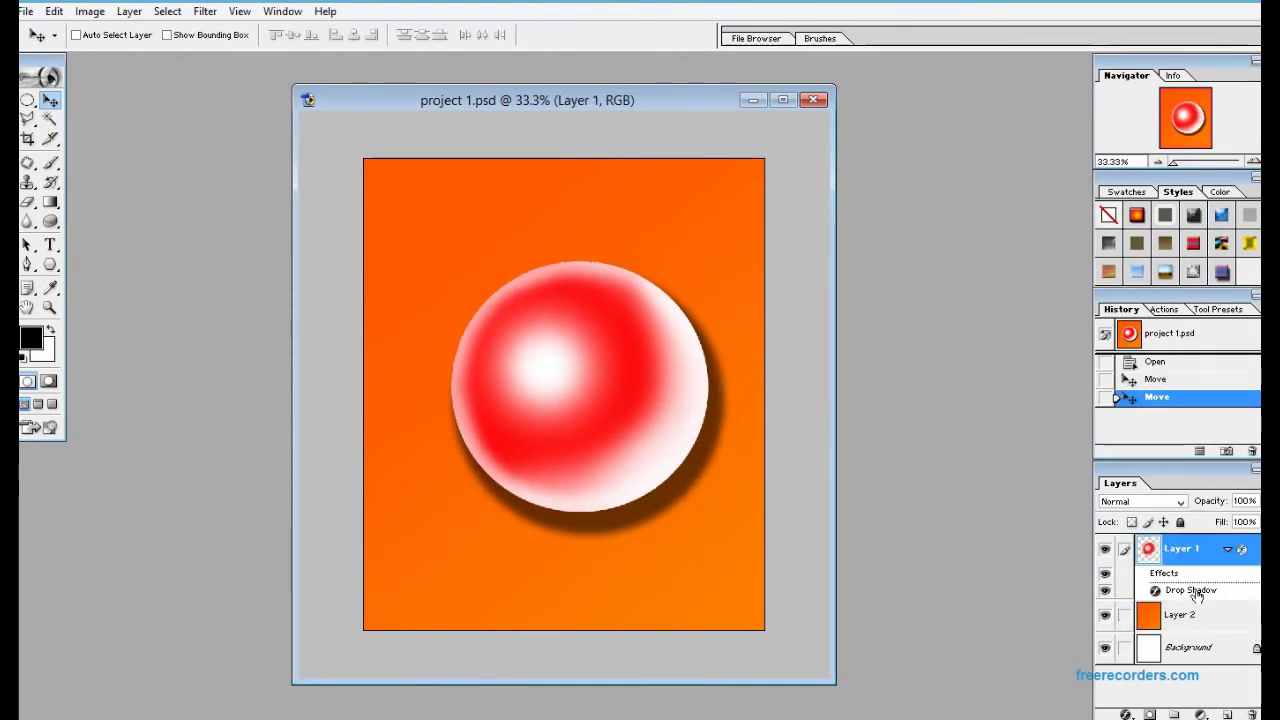
Rename Layer 1 to 'main layer'
double_click(1195, 553)
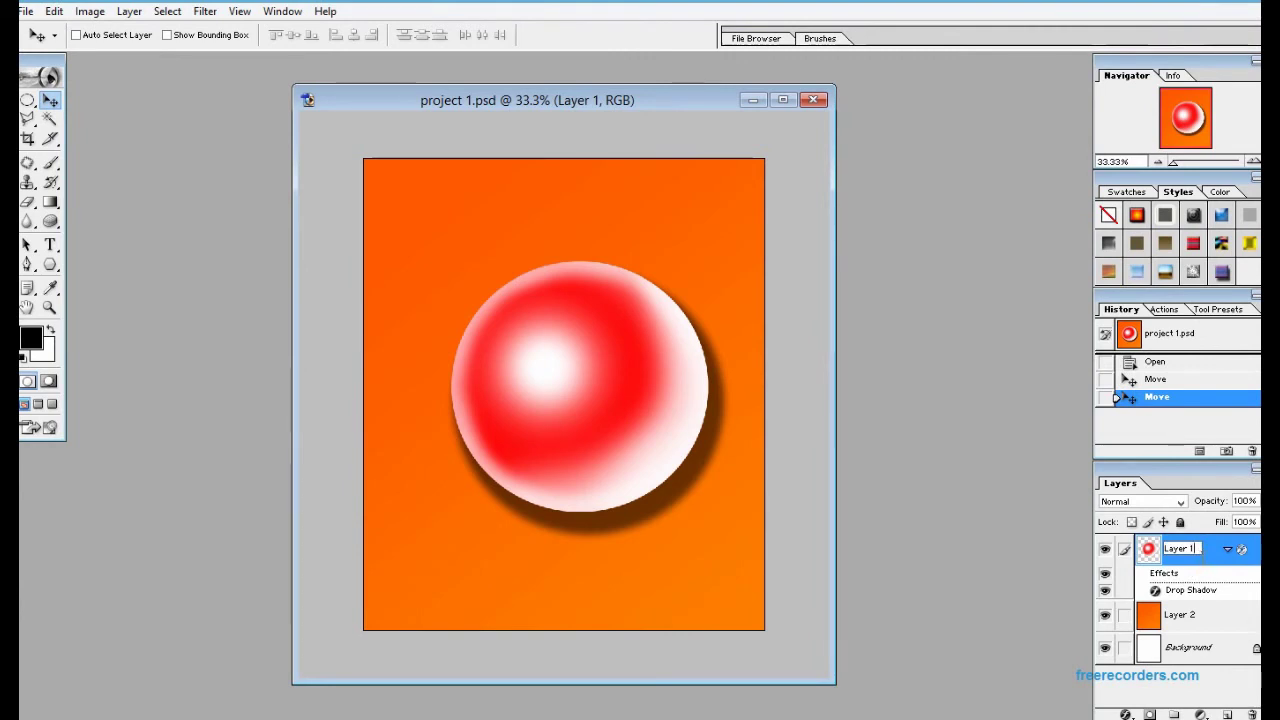
key("BackSpace")
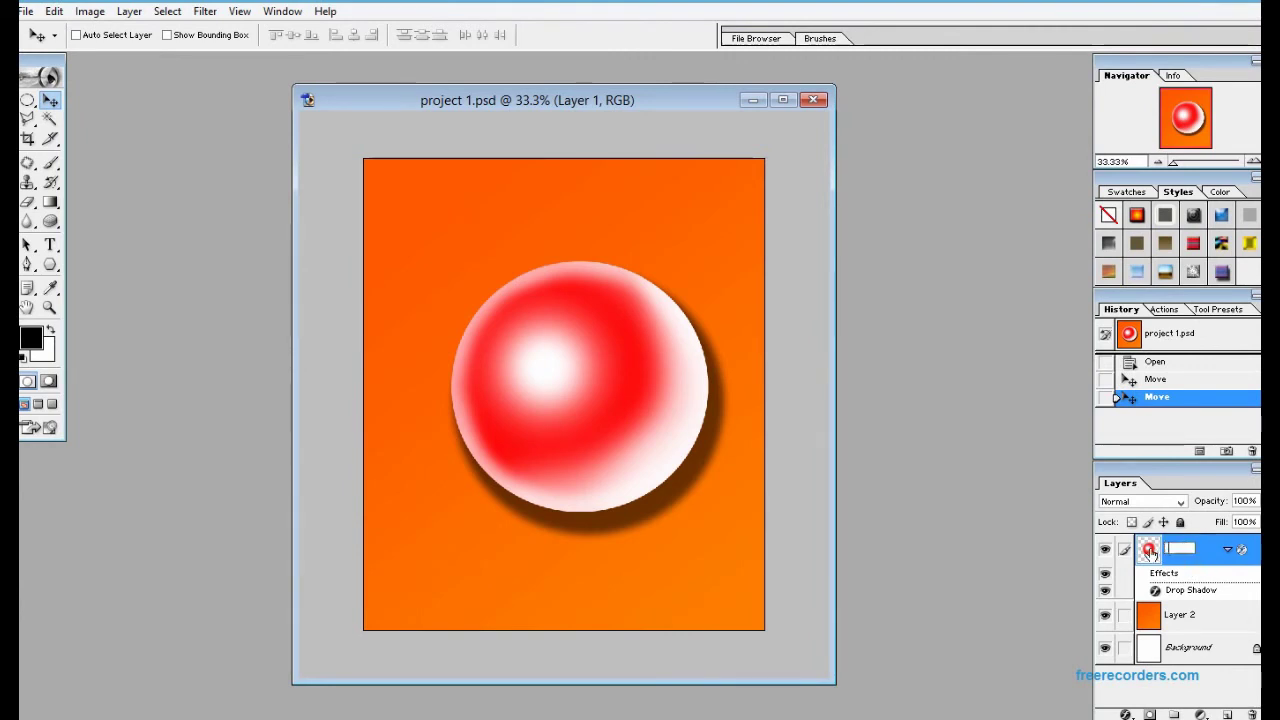
type("ball")
key("BackSpace")
key("BackSpace")
type("main layer")
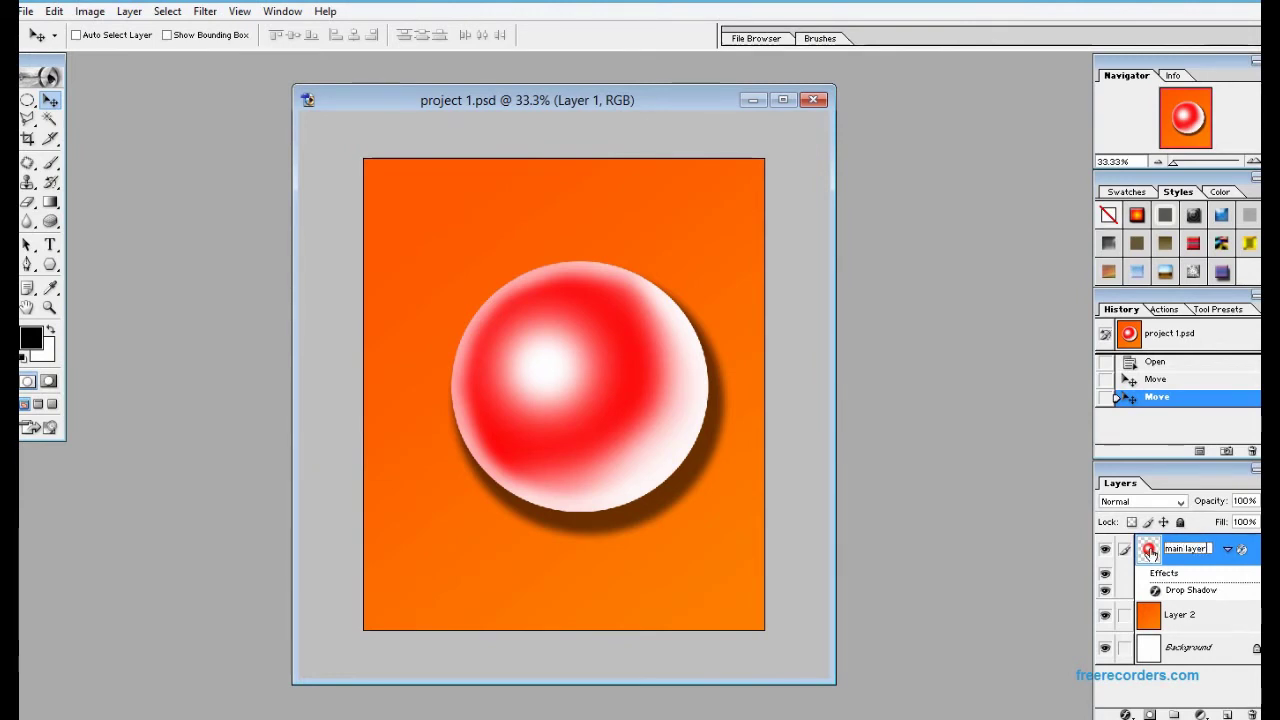
key("Return")
Pick main layer from the canvas list and shift the sphere slightly left
right_click(571, 372)
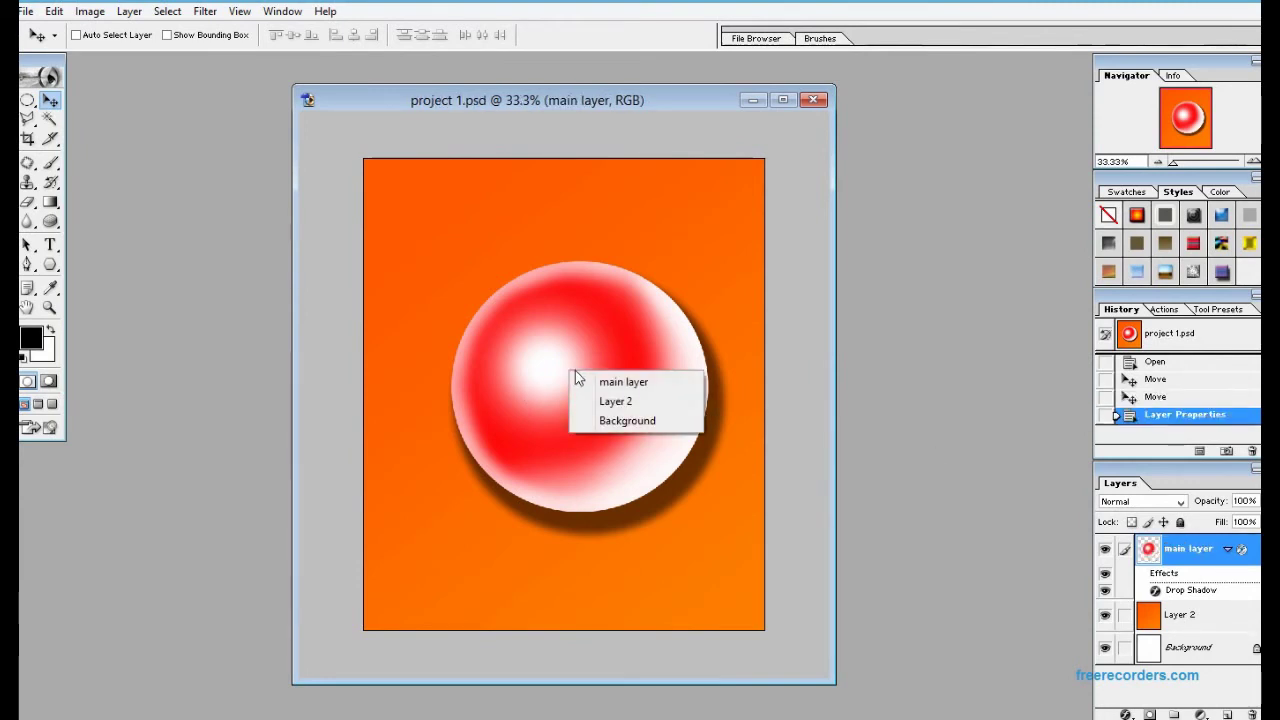
left_click(620, 381)
mouse_move(594, 394)
left_mouse_down()
mouse_move(567, 334)
mouse_move(583, 371)
mouse_move(573, 393)
left_mouse_up()
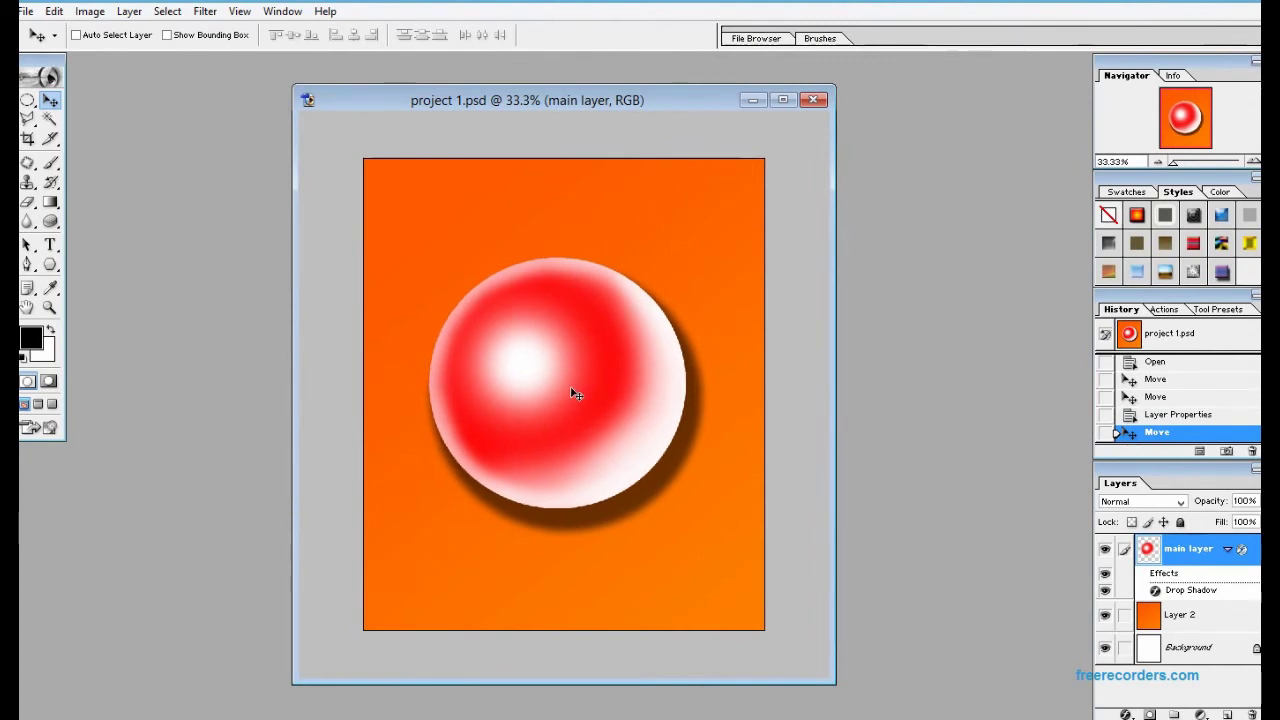
left_click(26, 11)
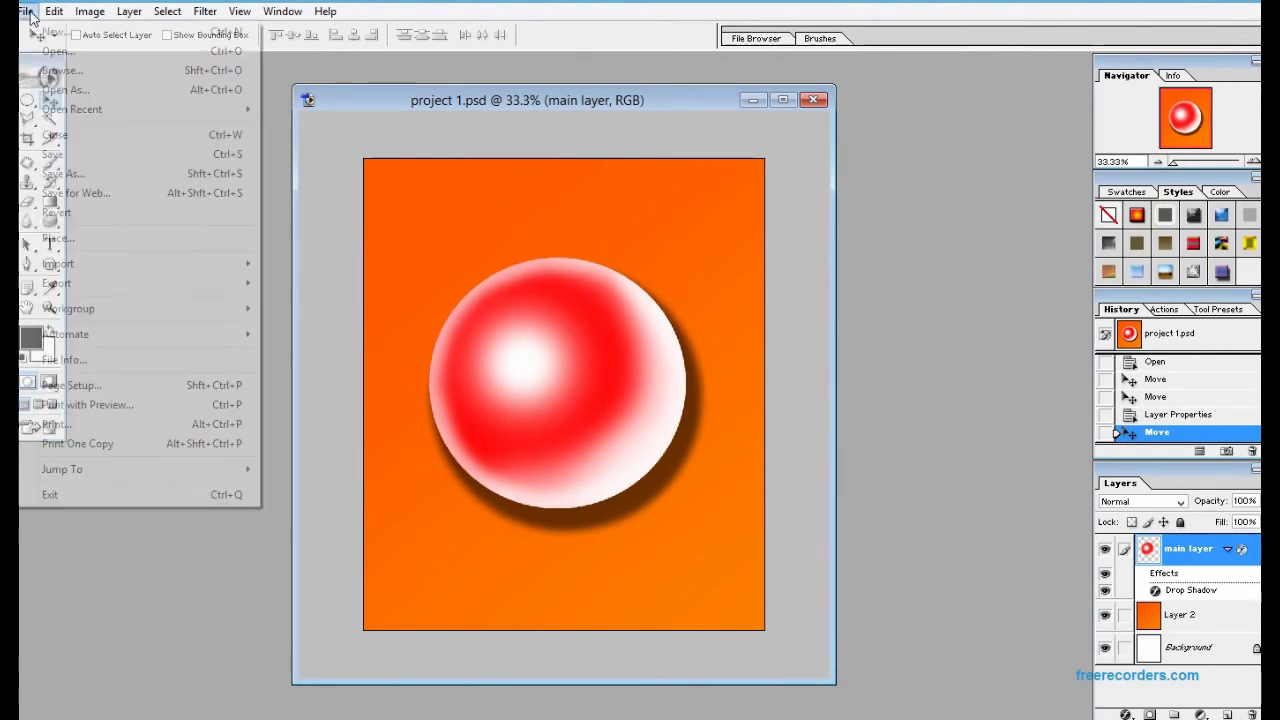
Choose JPEG (*.JPG;*.JPEG;*.JPE) in Save As and confirm to reach JPEG Options
left_click(86, 173)
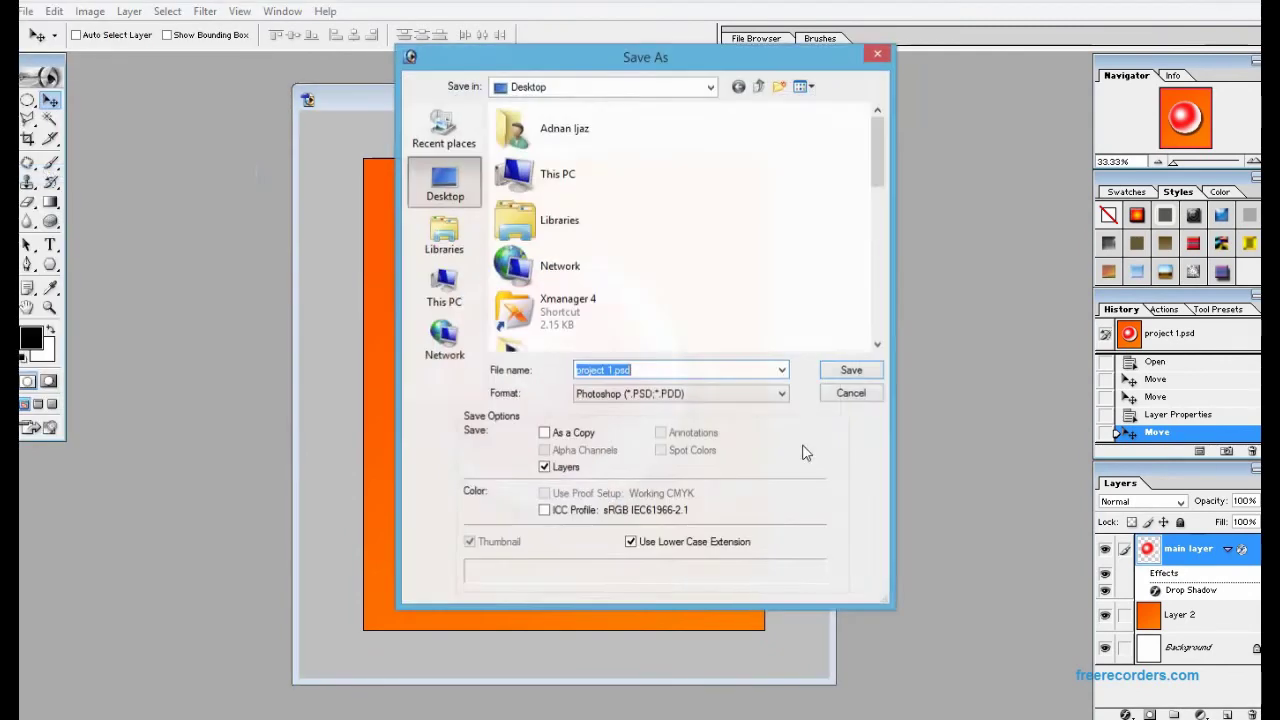
left_click(758, 397)
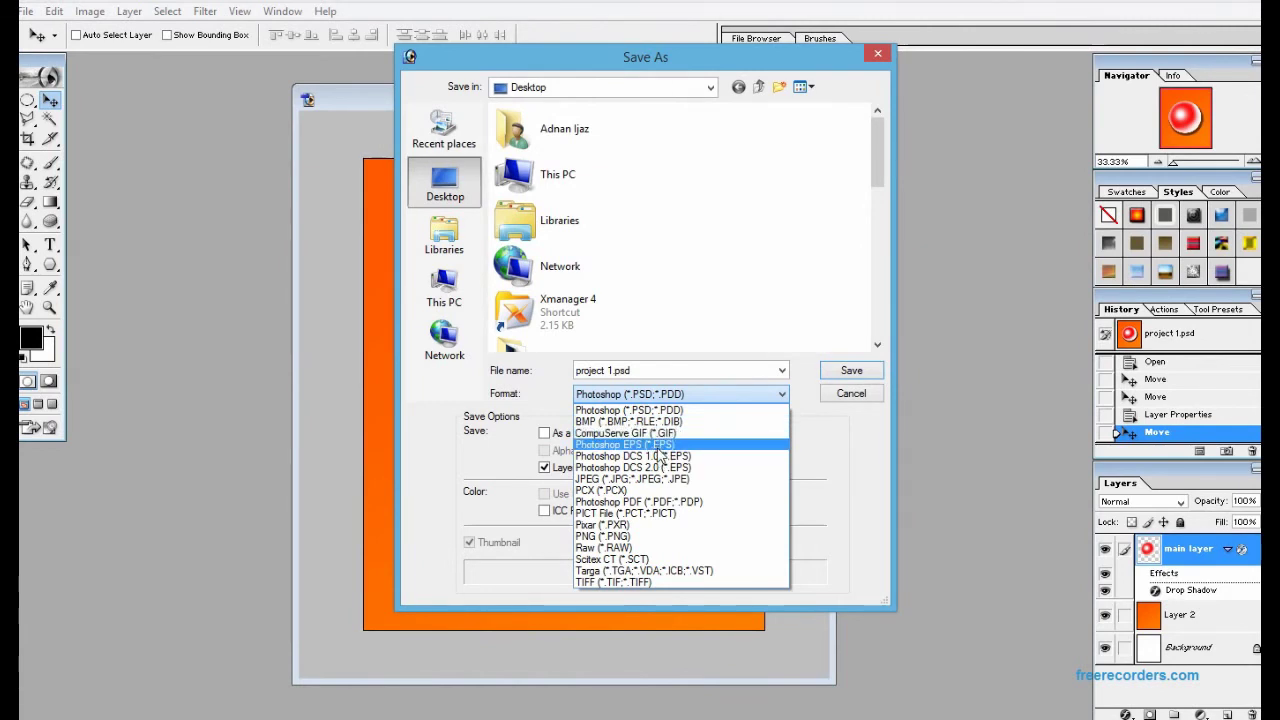
left_click(784, 395)
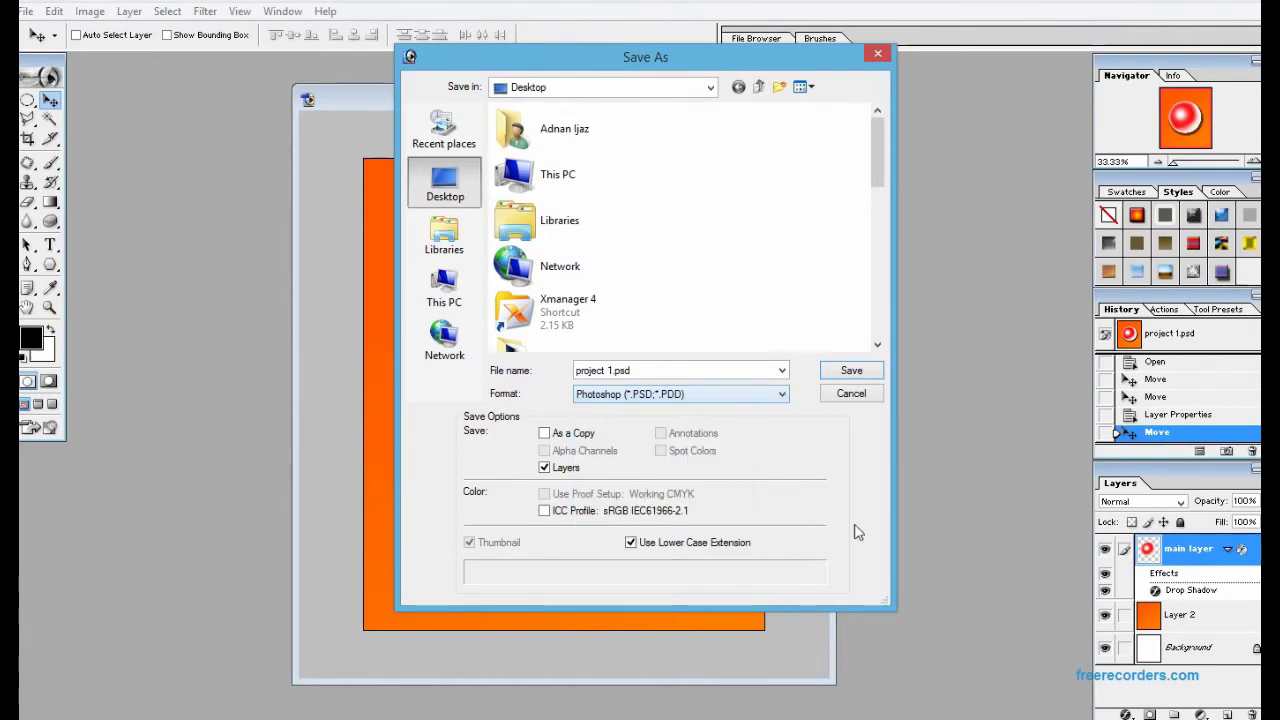
left_click(767, 396)
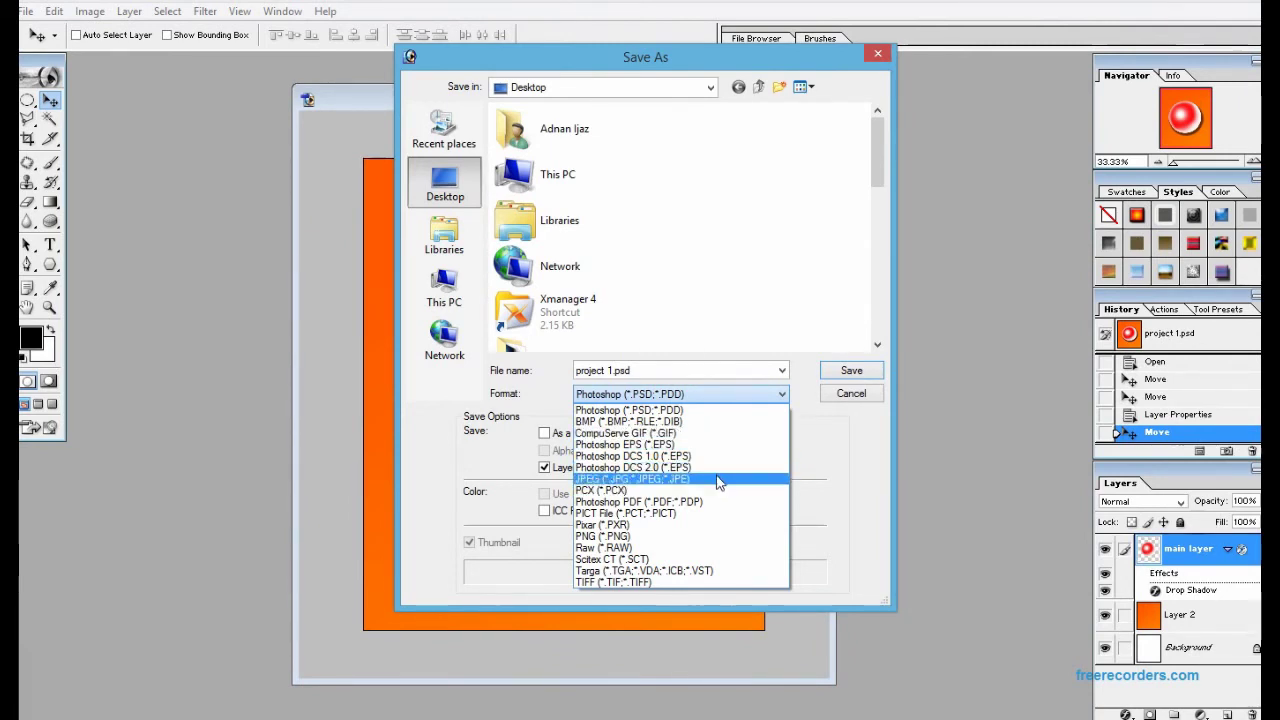
left_click(719, 481)
left_click(851, 370)
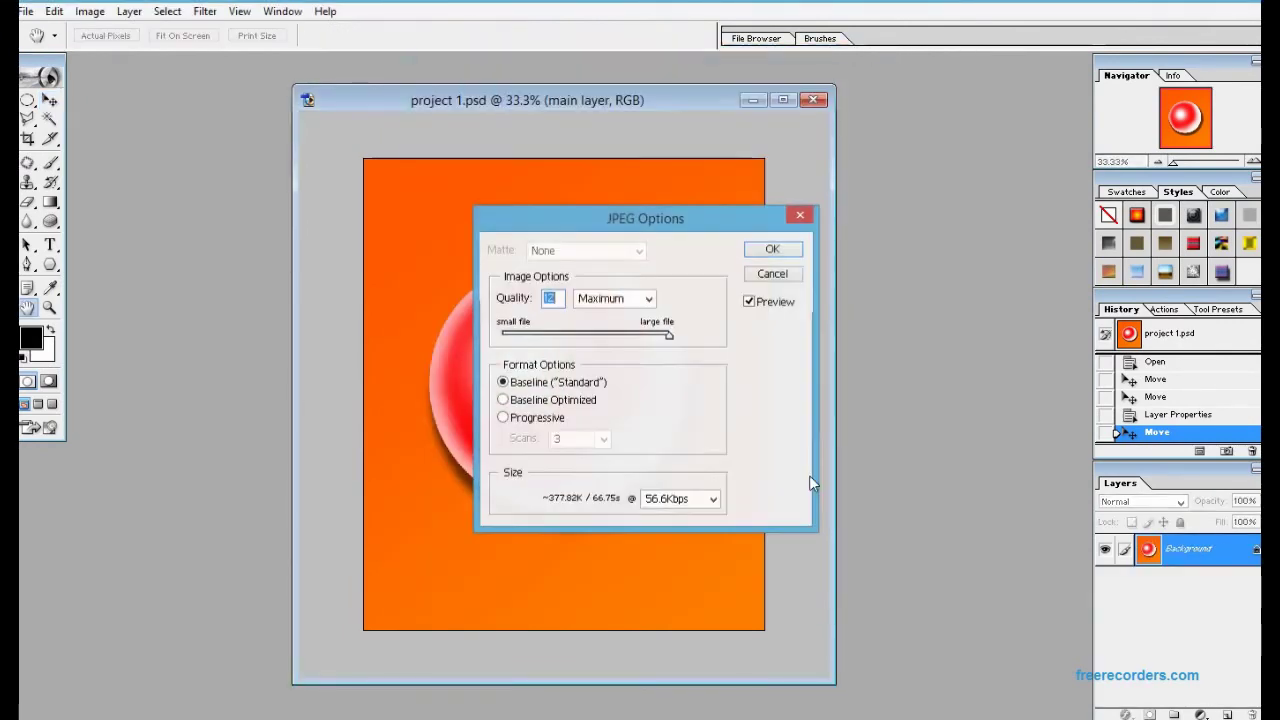
Try the JPEG quality presets, choosing High and nudging the quality slider up and back
left_click(612, 298)
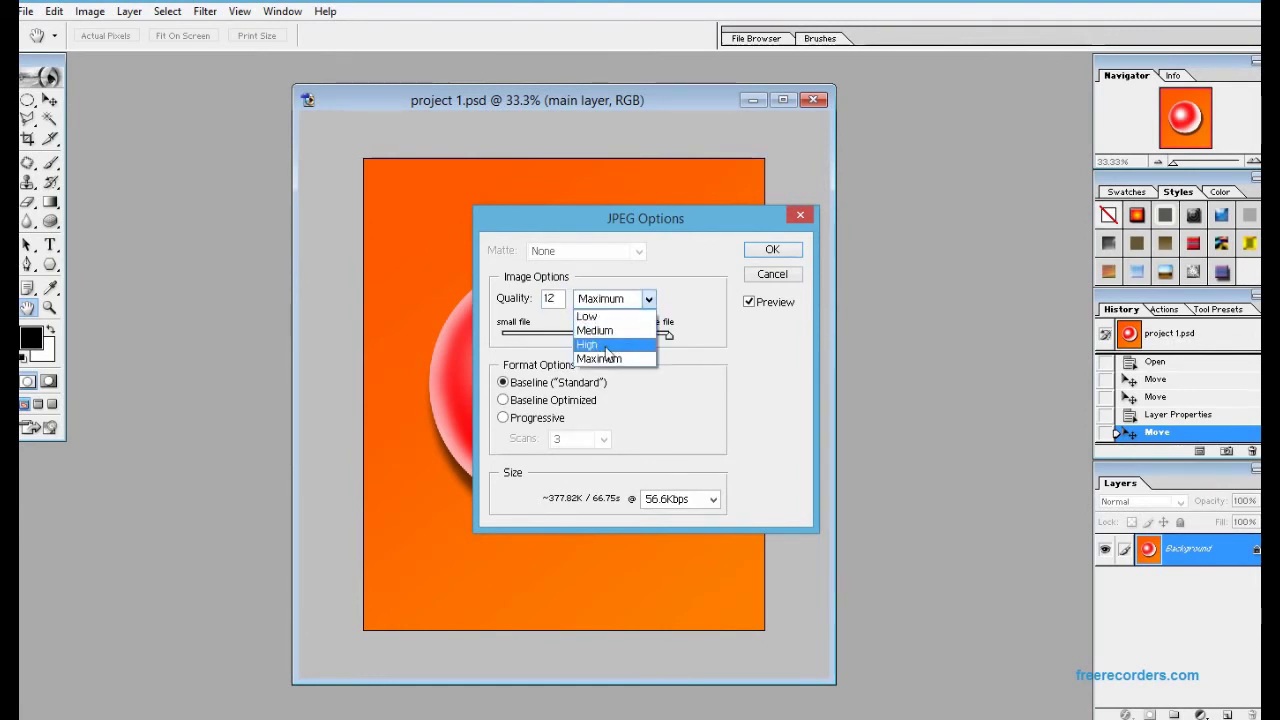
left_click(607, 352)
left_click_drag(615, 341, 638, 344)
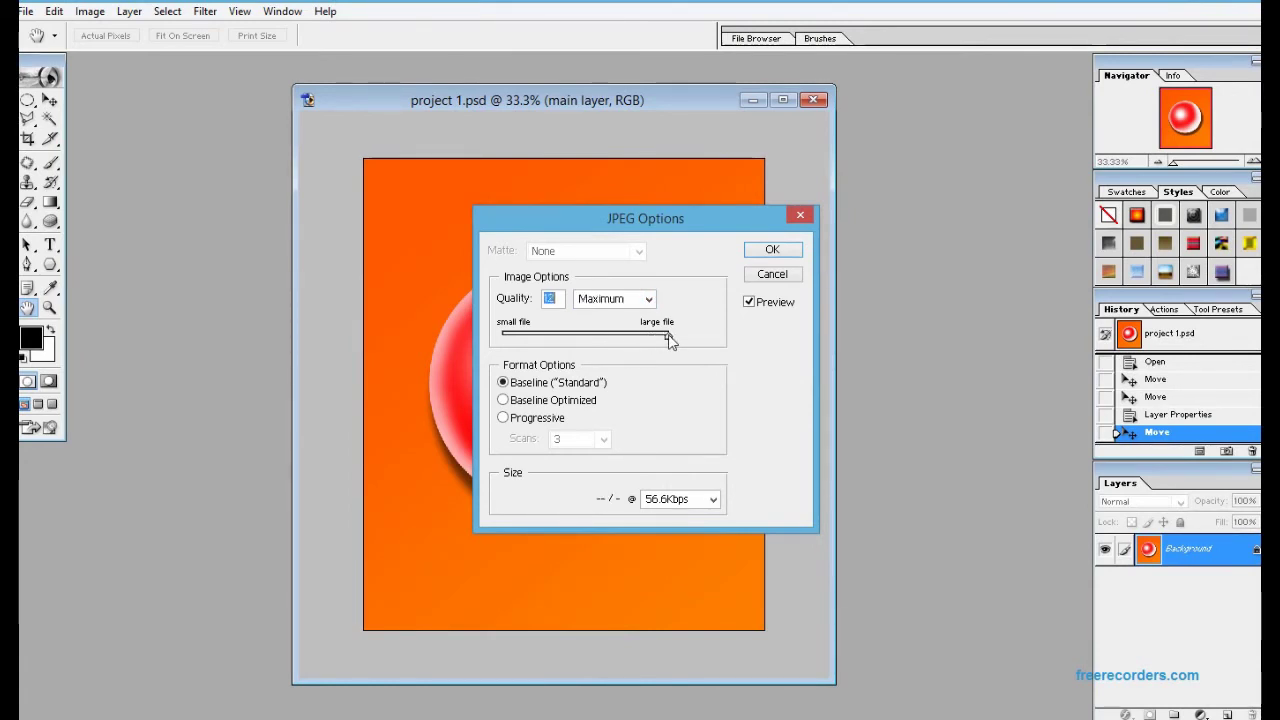
left_click_drag(647, 341, 634, 340)
key("Return")
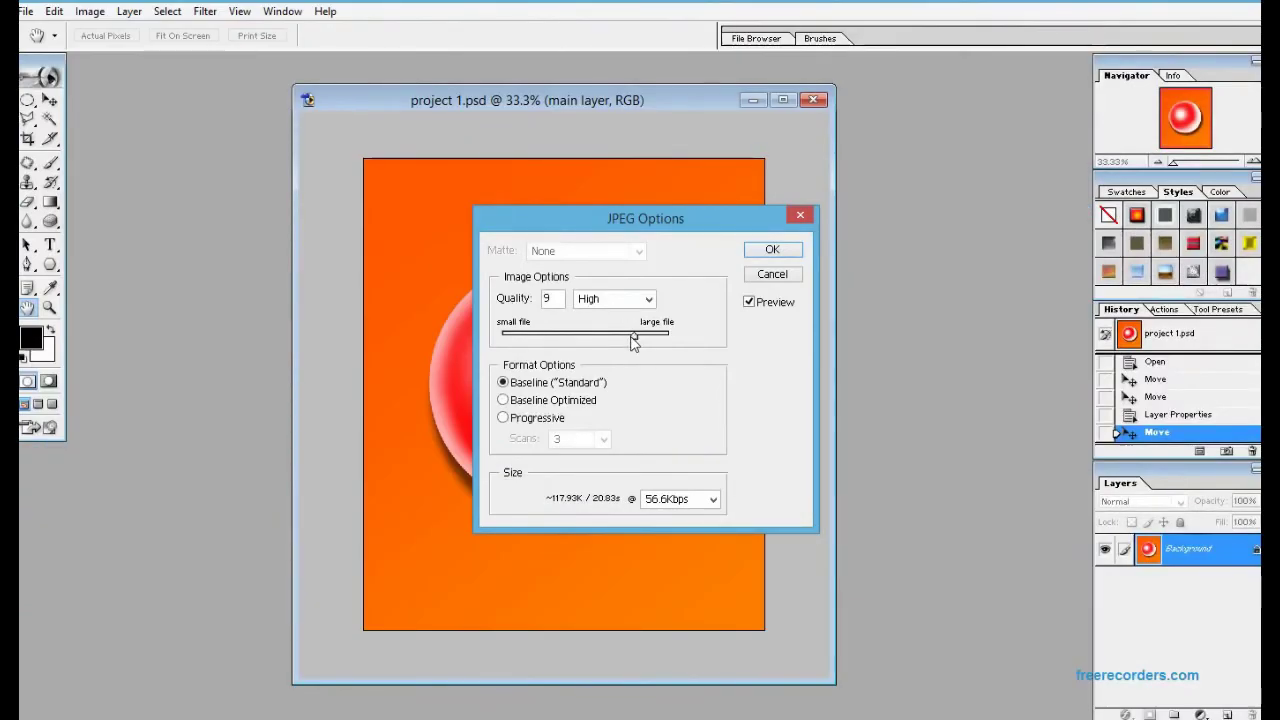
left_click_drag(633, 336, 552, 340)
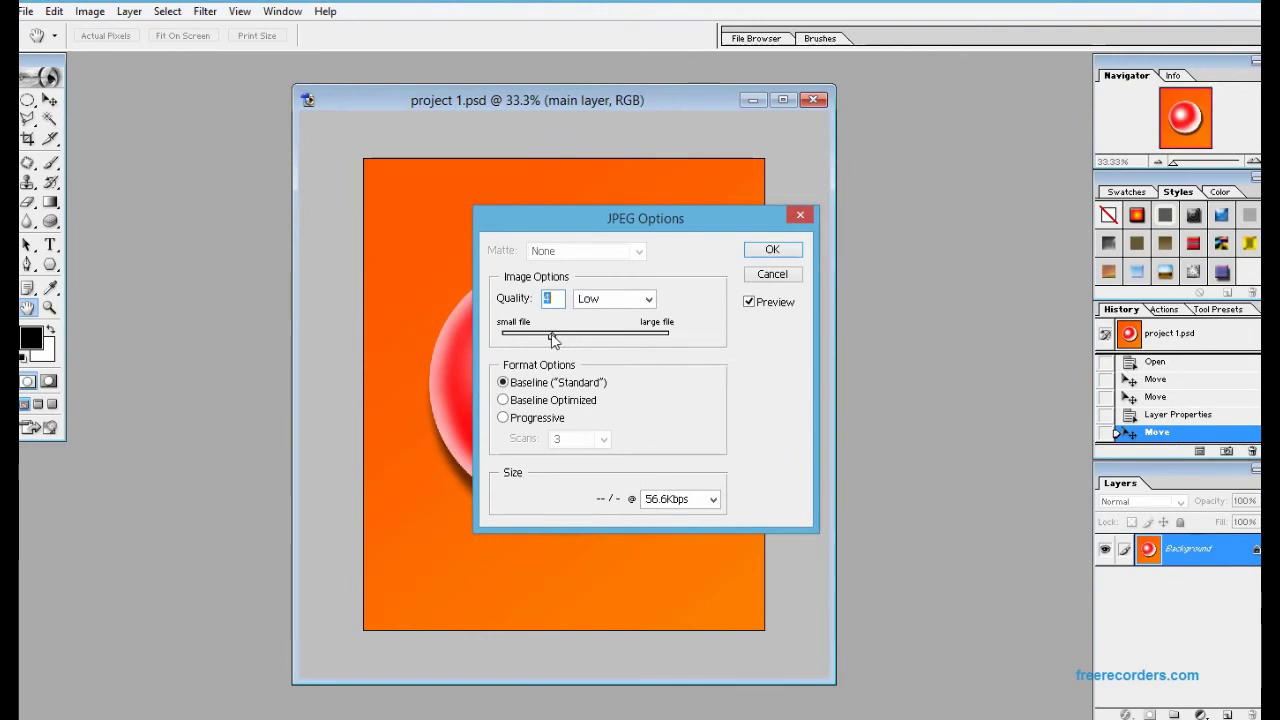
key("Return")
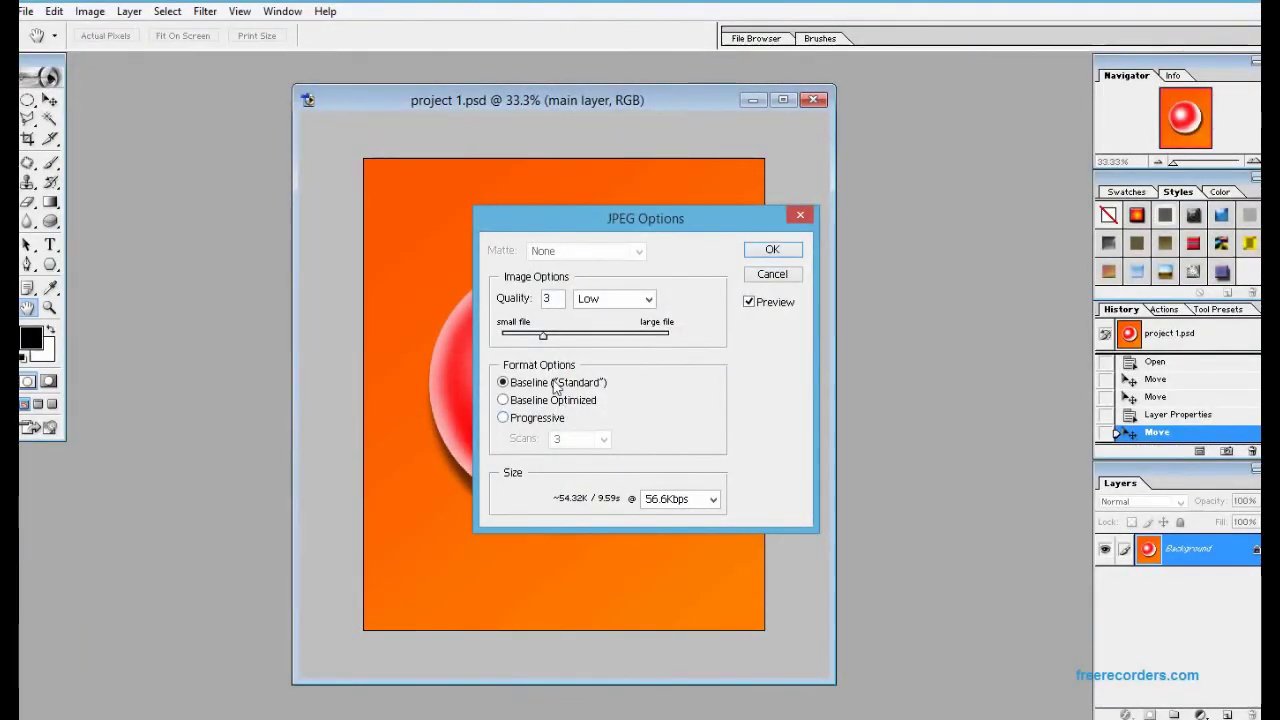
Compare file-size estimates at quality 0 and 12, then save the JPEG at Maximum 12
mouse_move(543, 336)
left_mouse_down()
mouse_move(483, 338)
mouse_move(565, 343)
left_mouse_up()
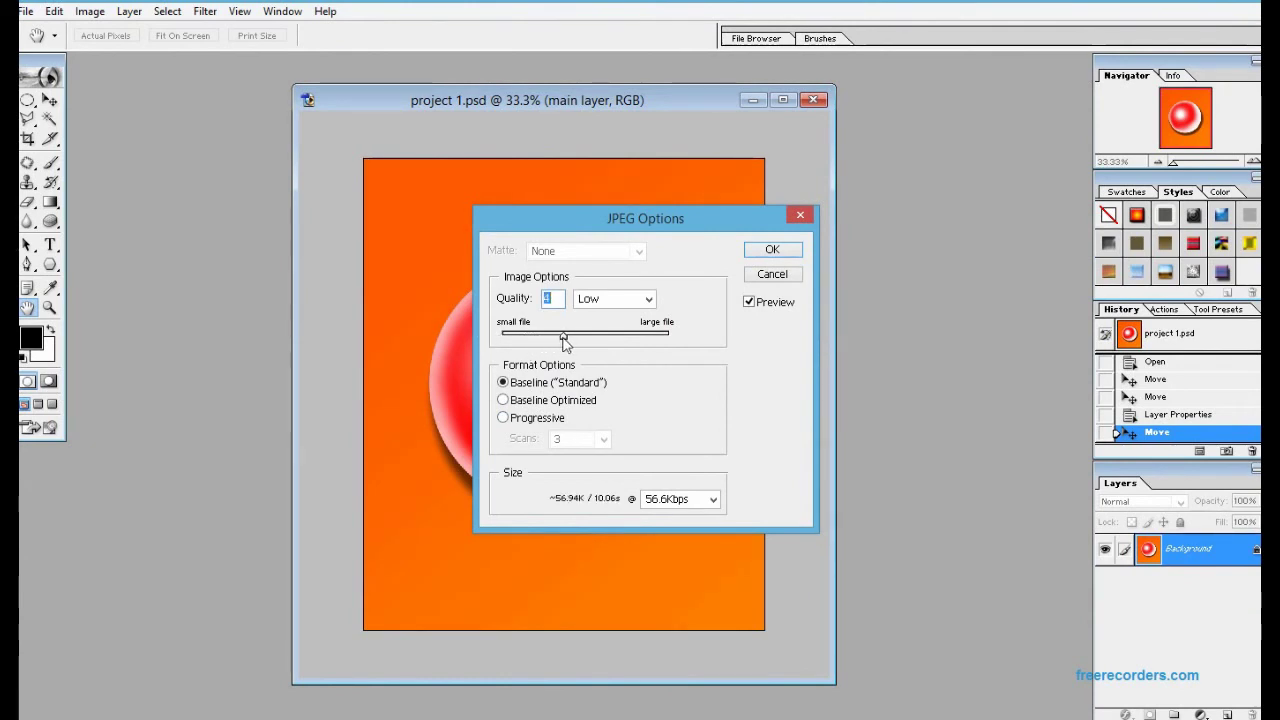
left_click(670, 338)
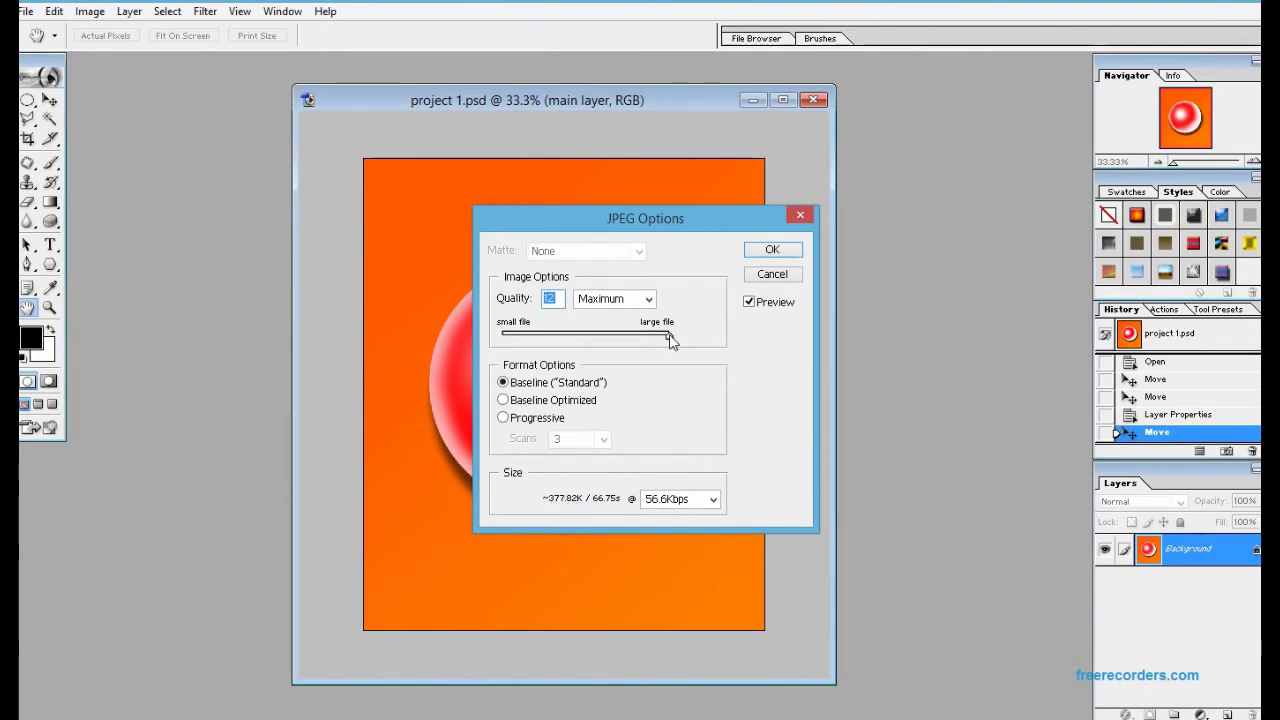
left_click_drag(668, 336, 503, 336)
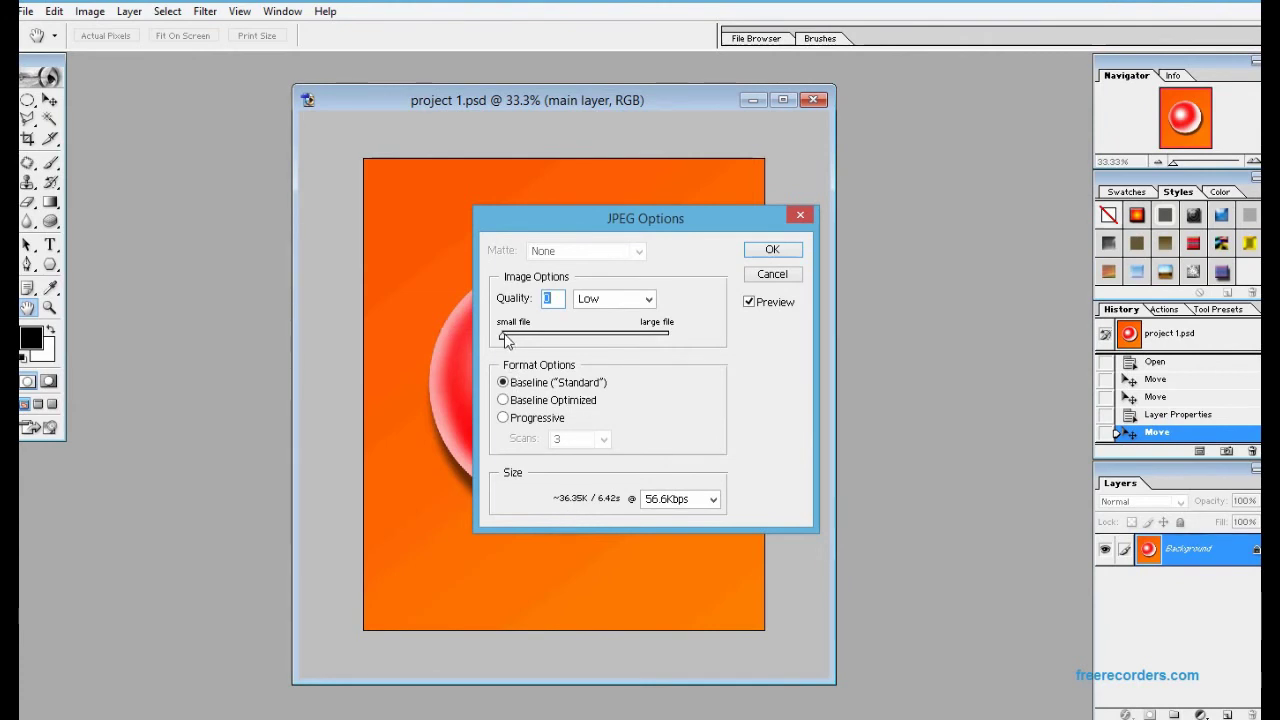
left_click_drag(503, 337, 669, 336)
left_click(772, 250)
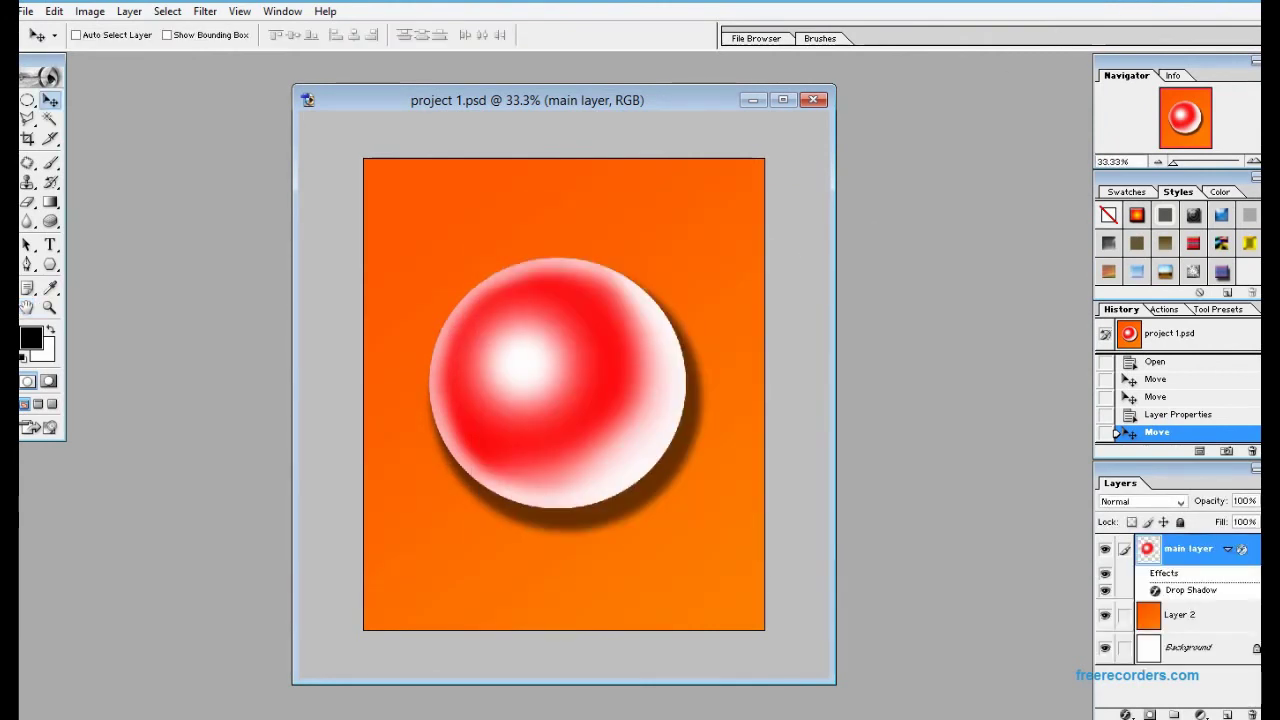
left_click(25, 11)
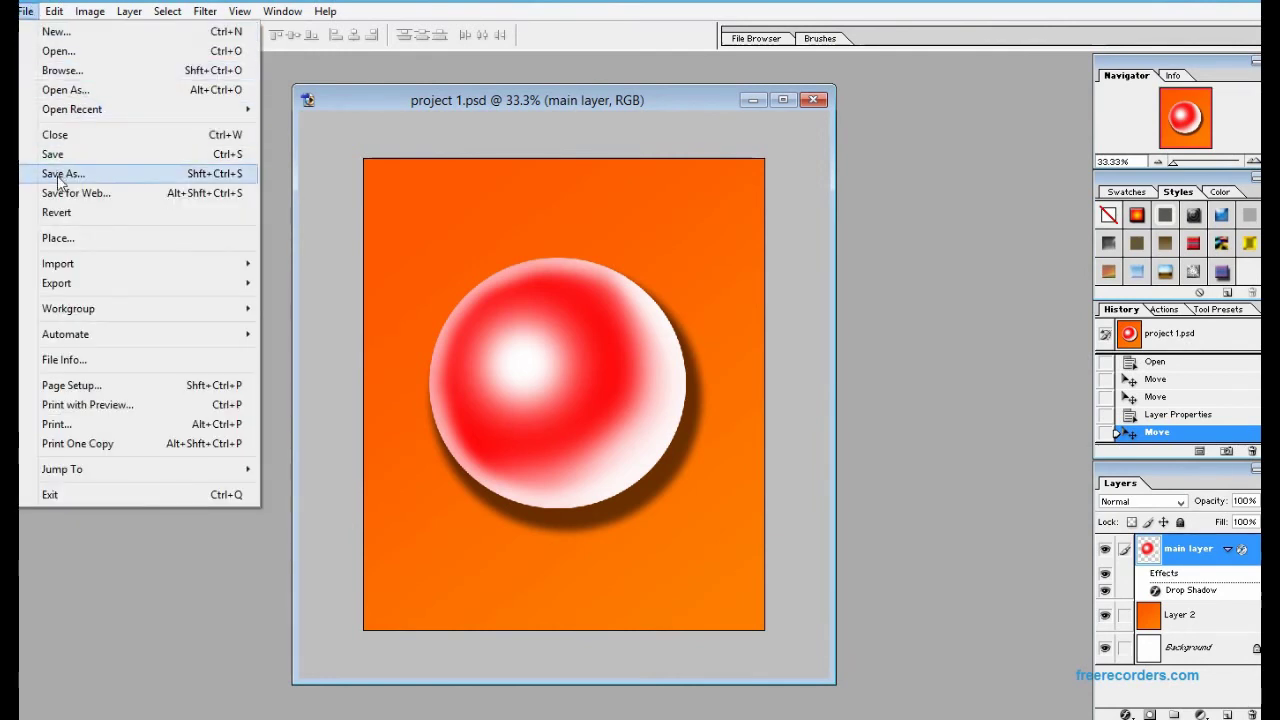
Save a second JPEG named 'project 1 2222' at low quality (about 3), then hide Photoshop
left_click(60, 176)
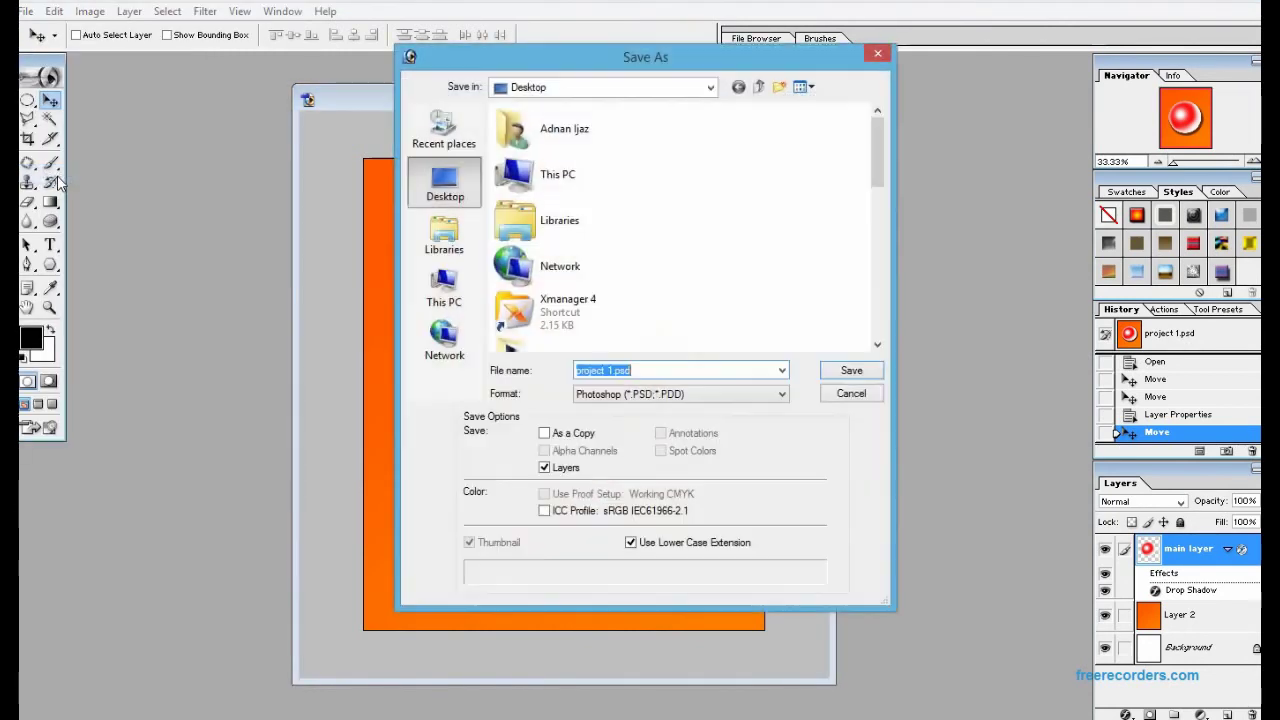
left_click(700, 394)
left_click(660, 468)
double_click(681, 372)
type("2222")
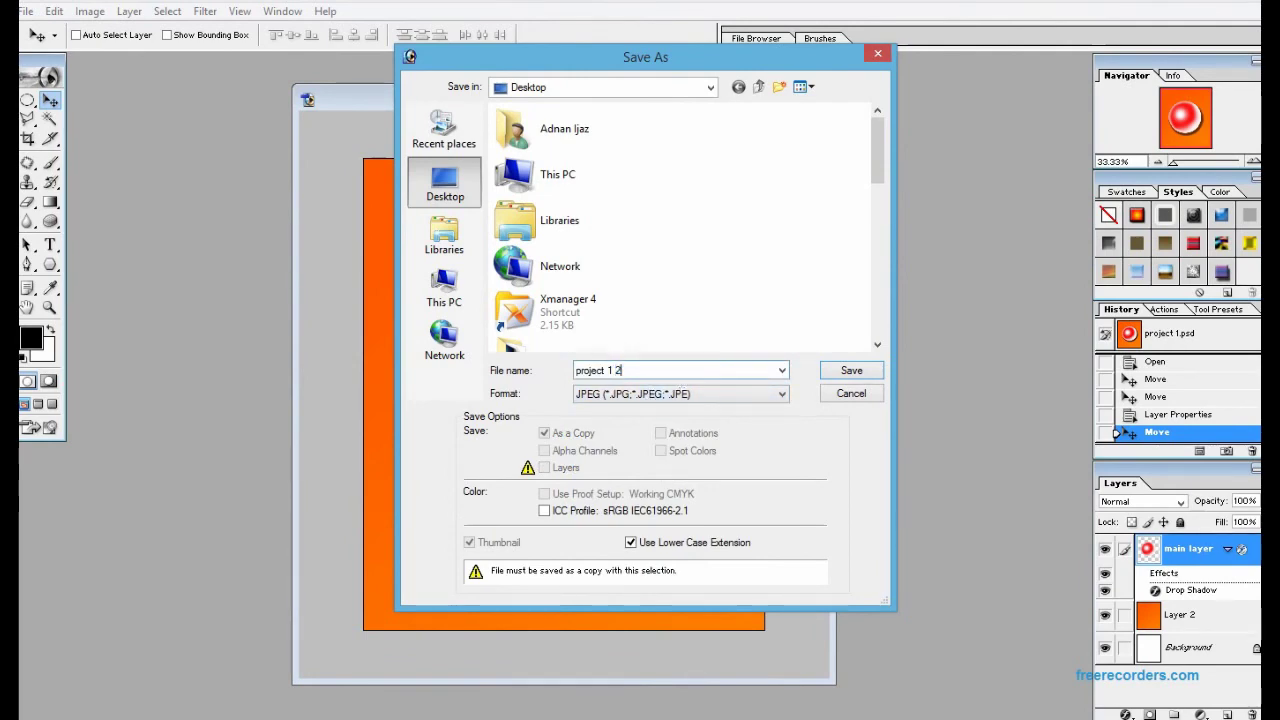
left_click(851, 370)
left_click_drag(669, 337, 502, 337)
left_click(772, 250)
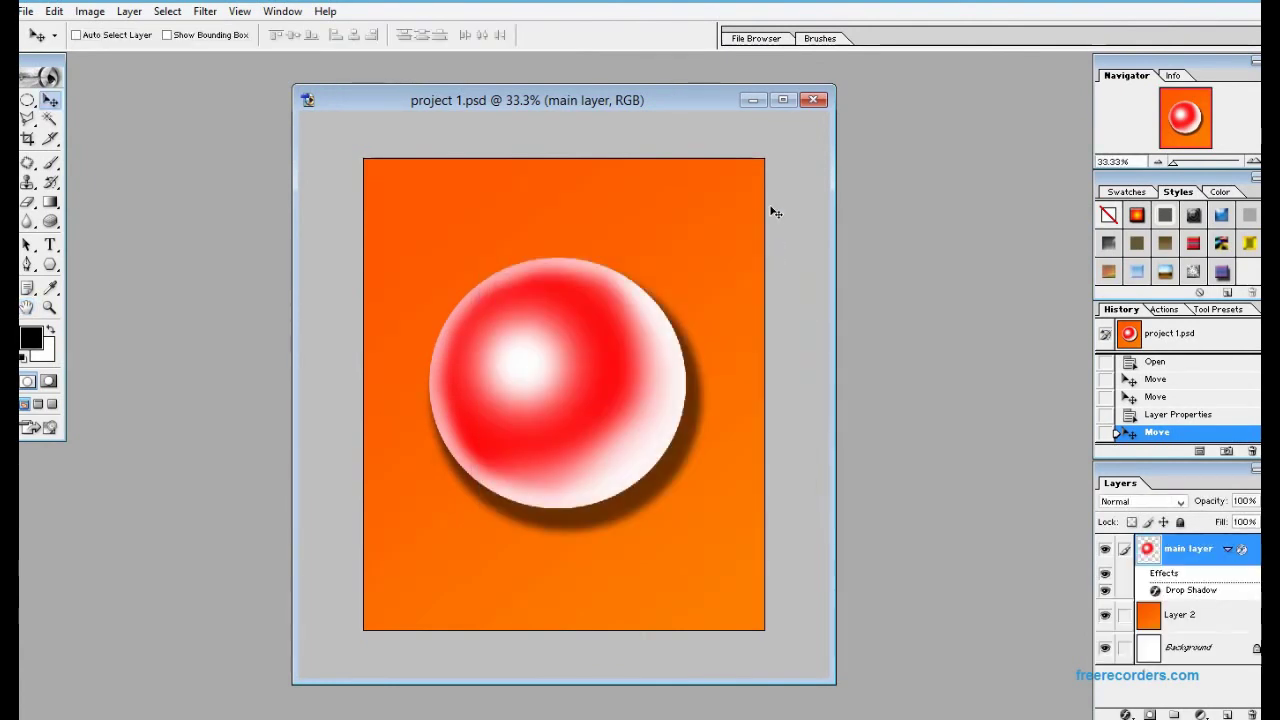
key("super+d")
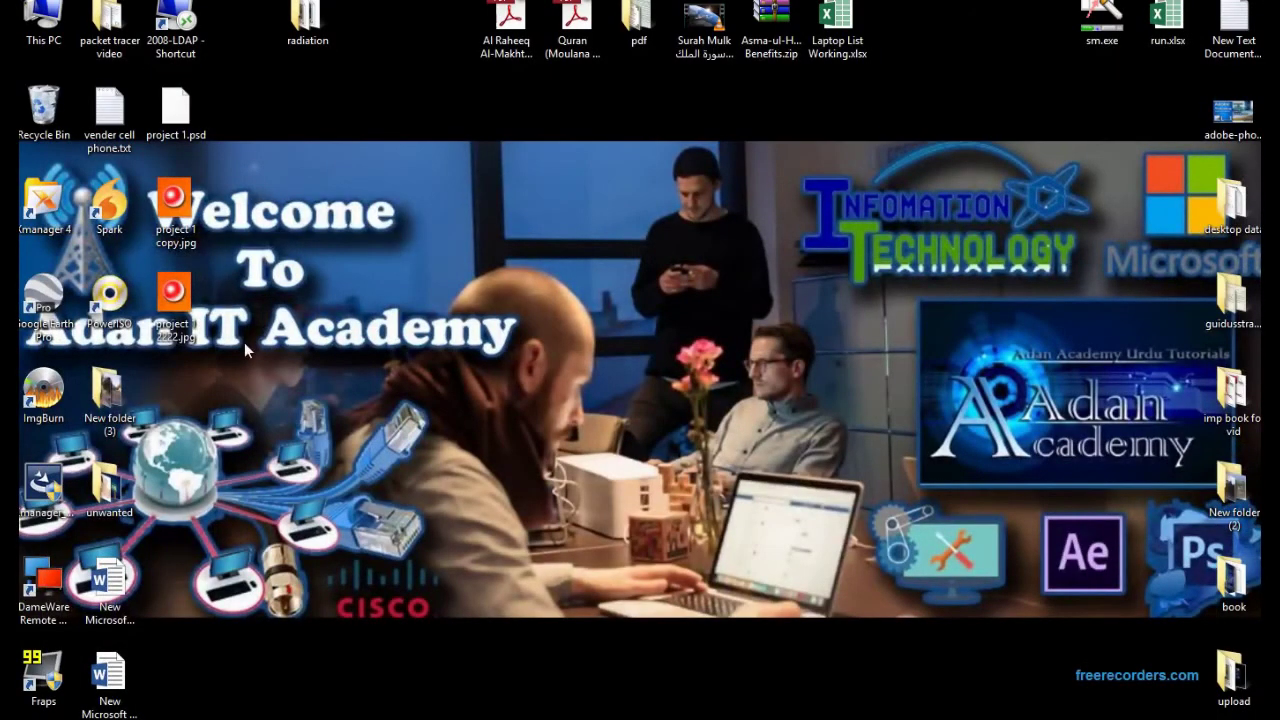
Compare file sizes in Properties: project 1 copy.jpg at 391 KB versus project 1 2222.jpg at 43.3 KB
left_click(193, 193)
right_click(175, 197)
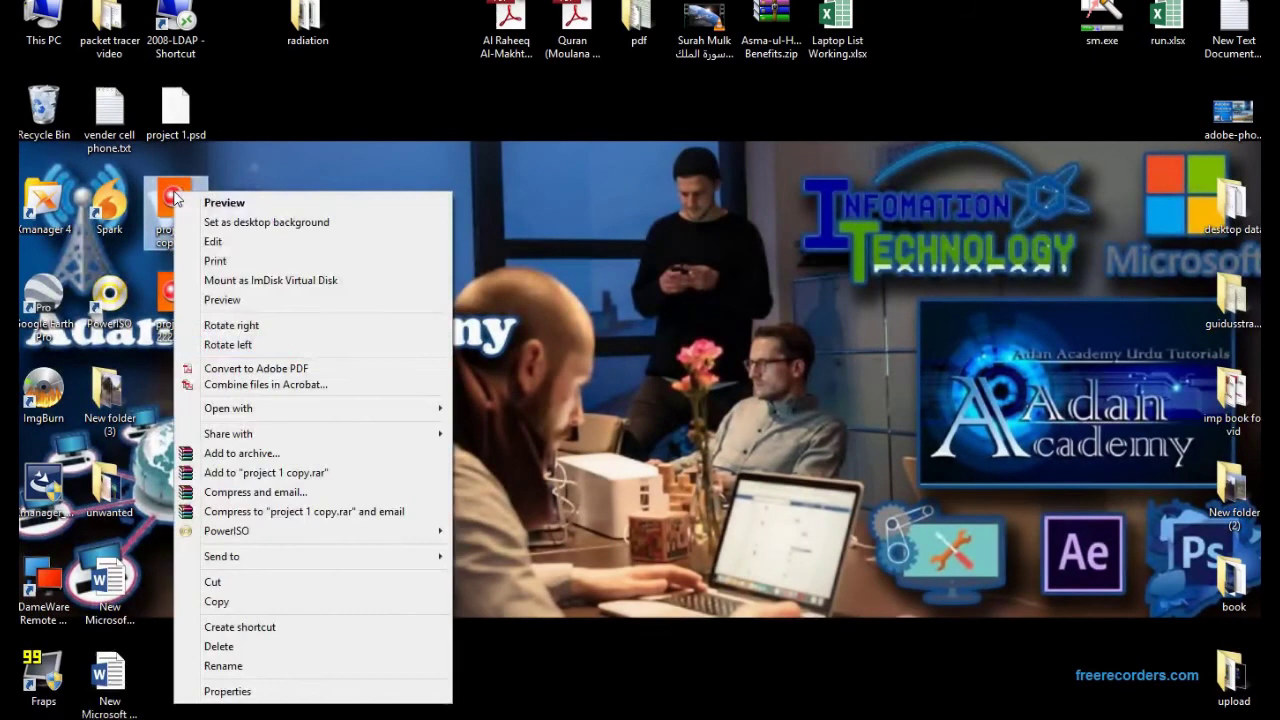
left_click(240, 692)
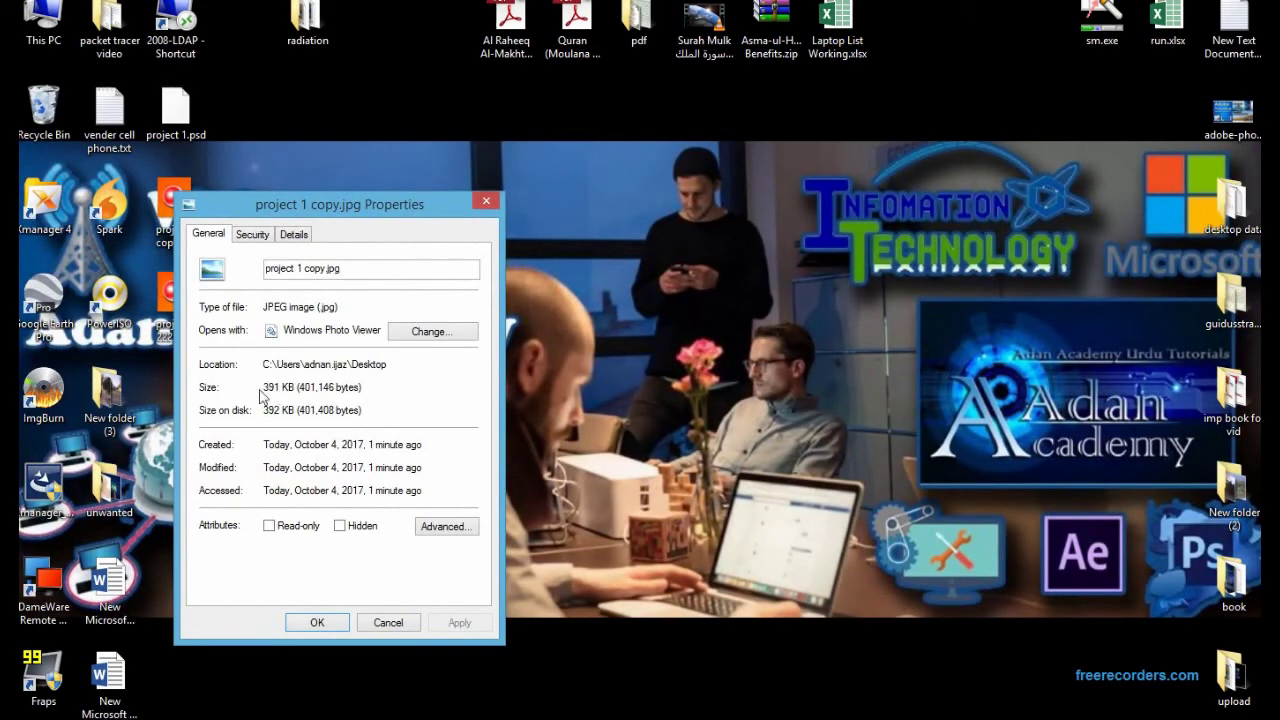
left_click(484, 203)
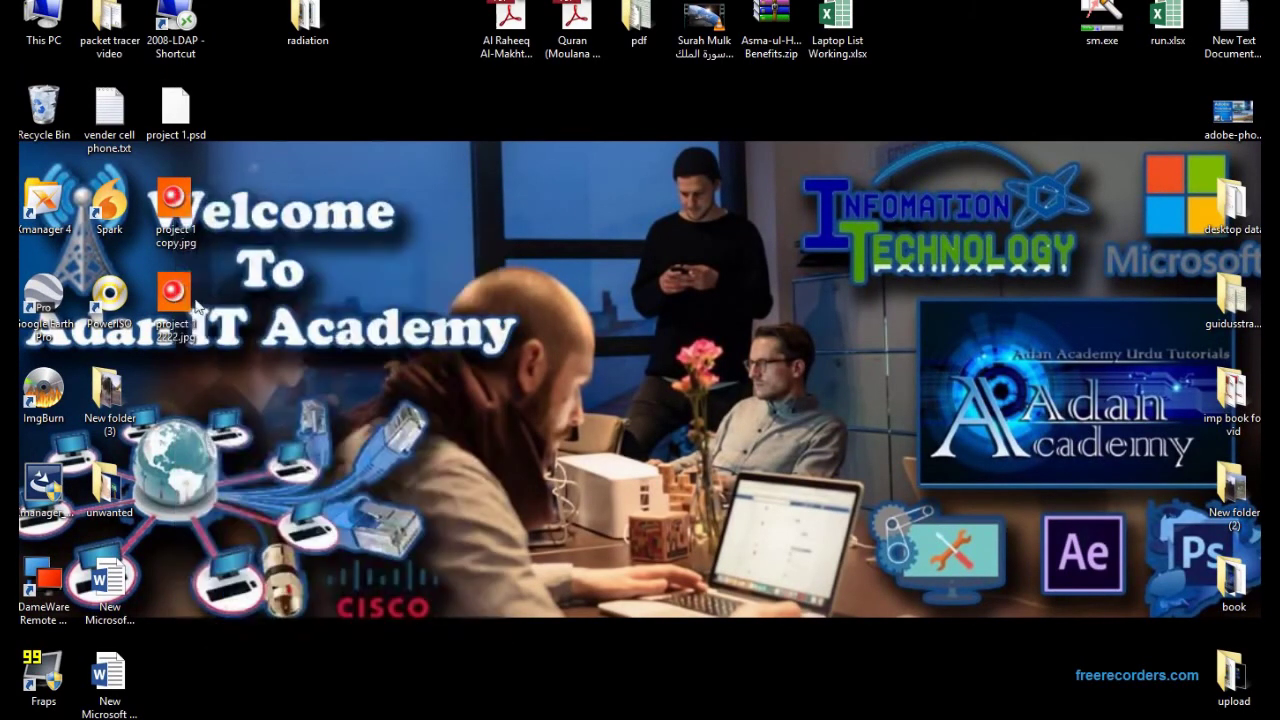
right_click(168, 305)
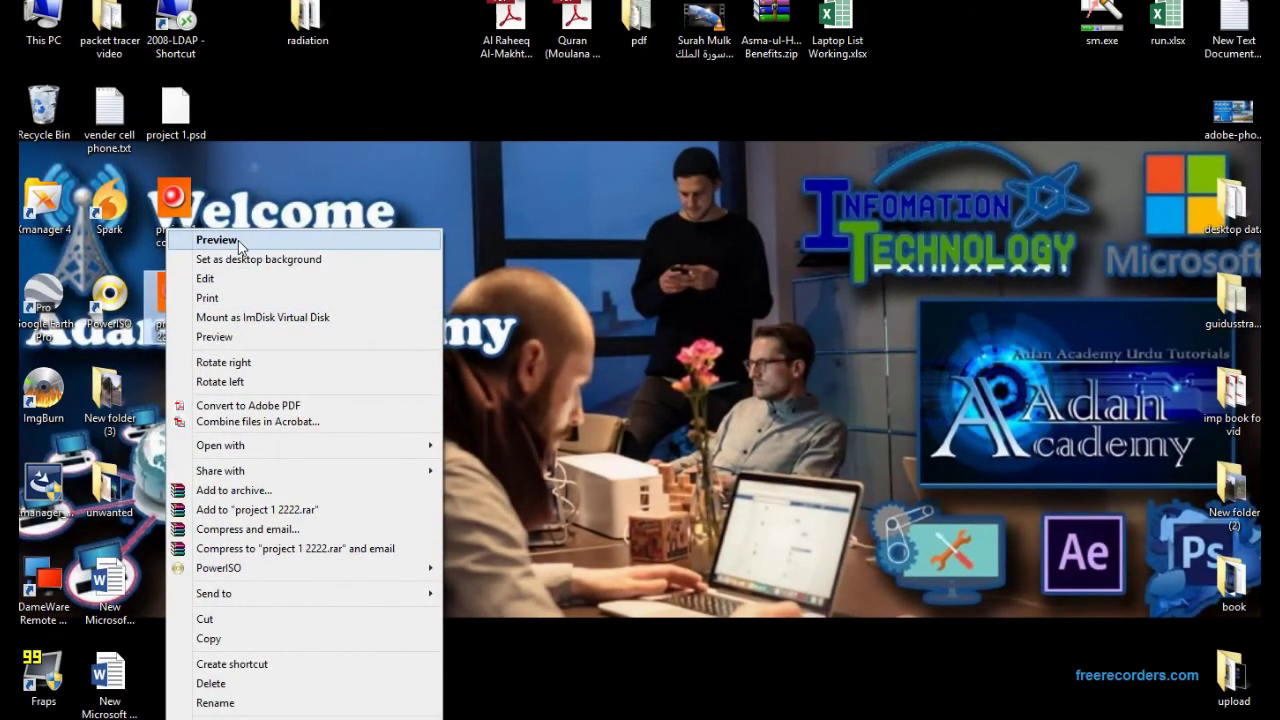
left_click(240, 718)
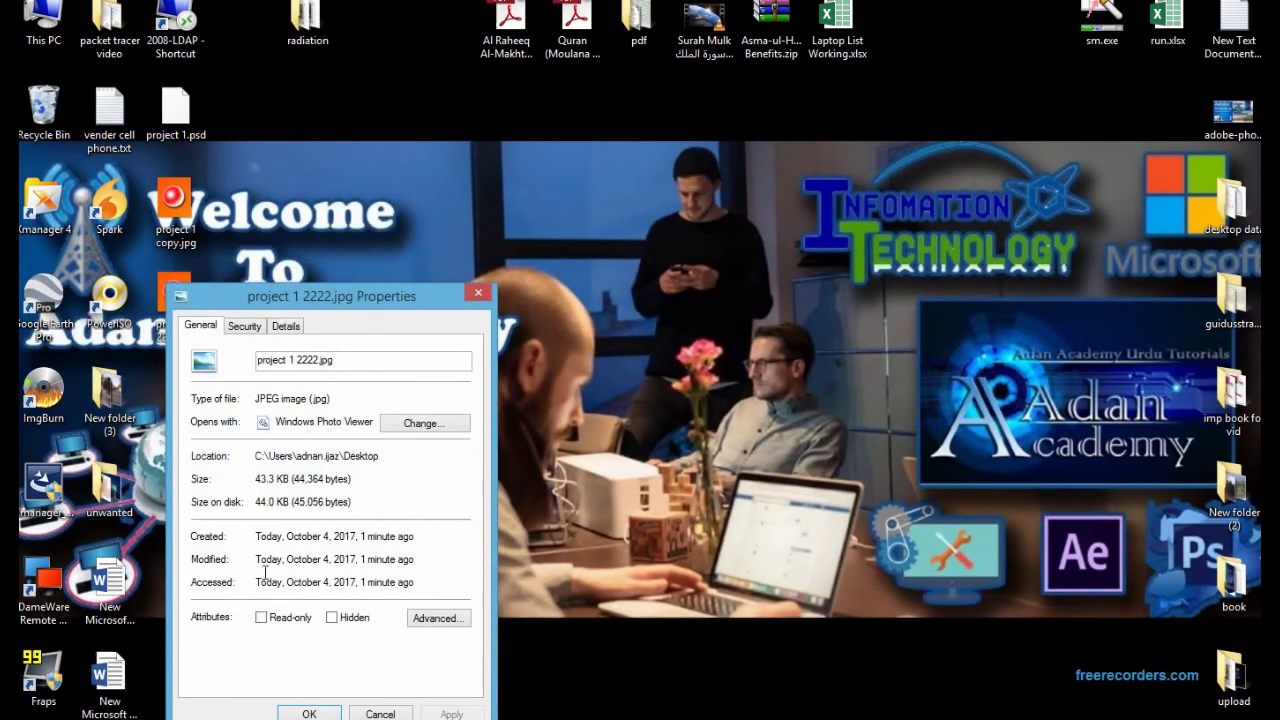
left_click(477, 294)
Open project 1 2222.jpg in Photo Viewer and zoom in and out to inspect its compression
double_click(175, 205)
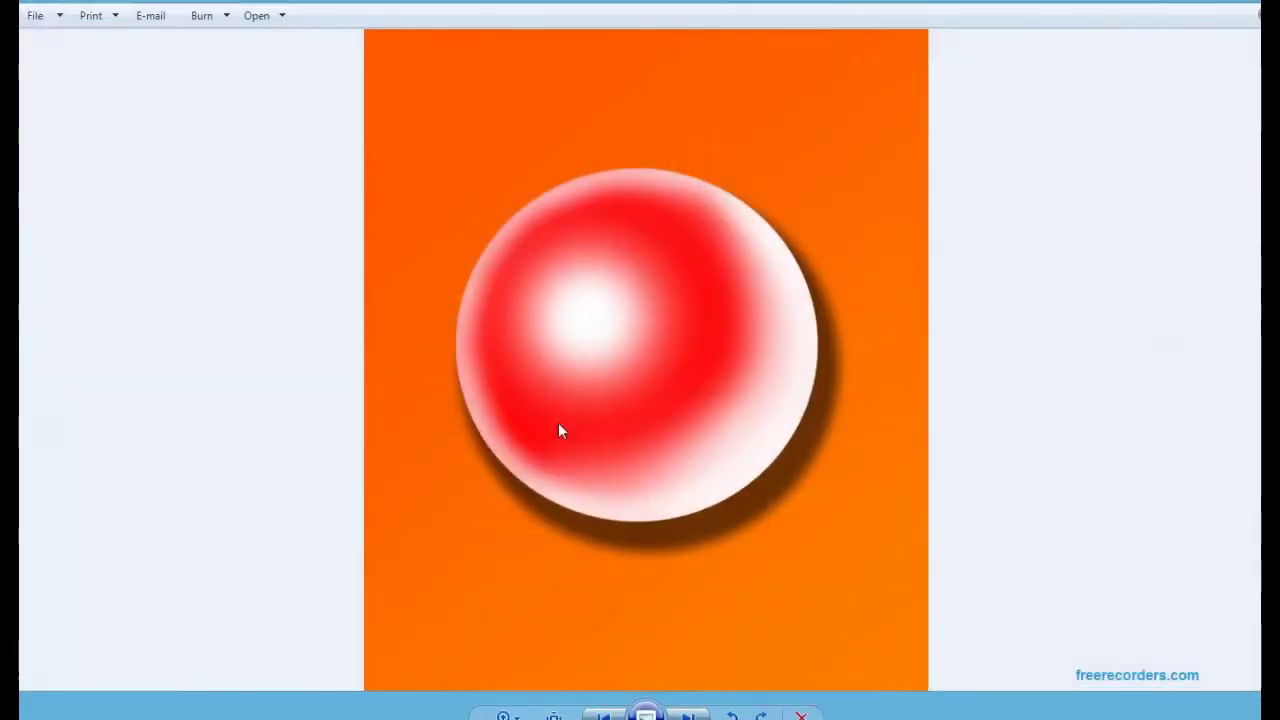
scroll(677, 320, "up", 2)
scroll(677, 320, "down", 1)
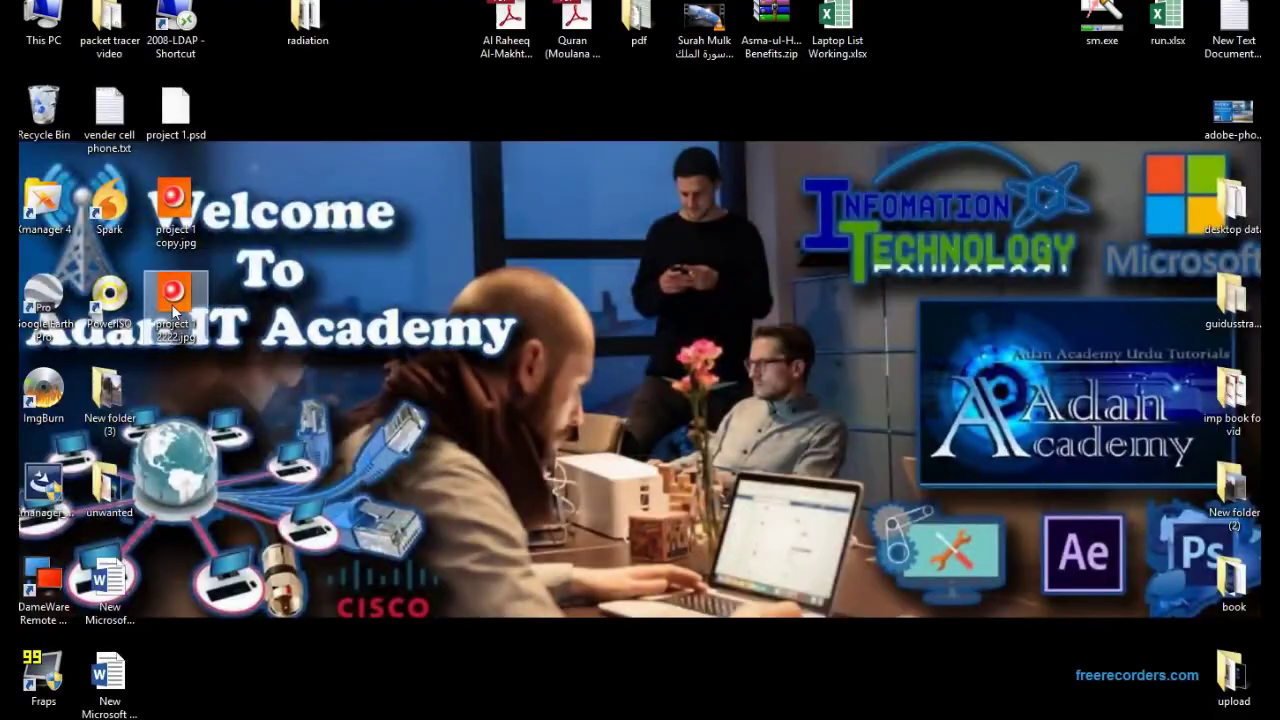
scroll(770, 346, "up", 2)
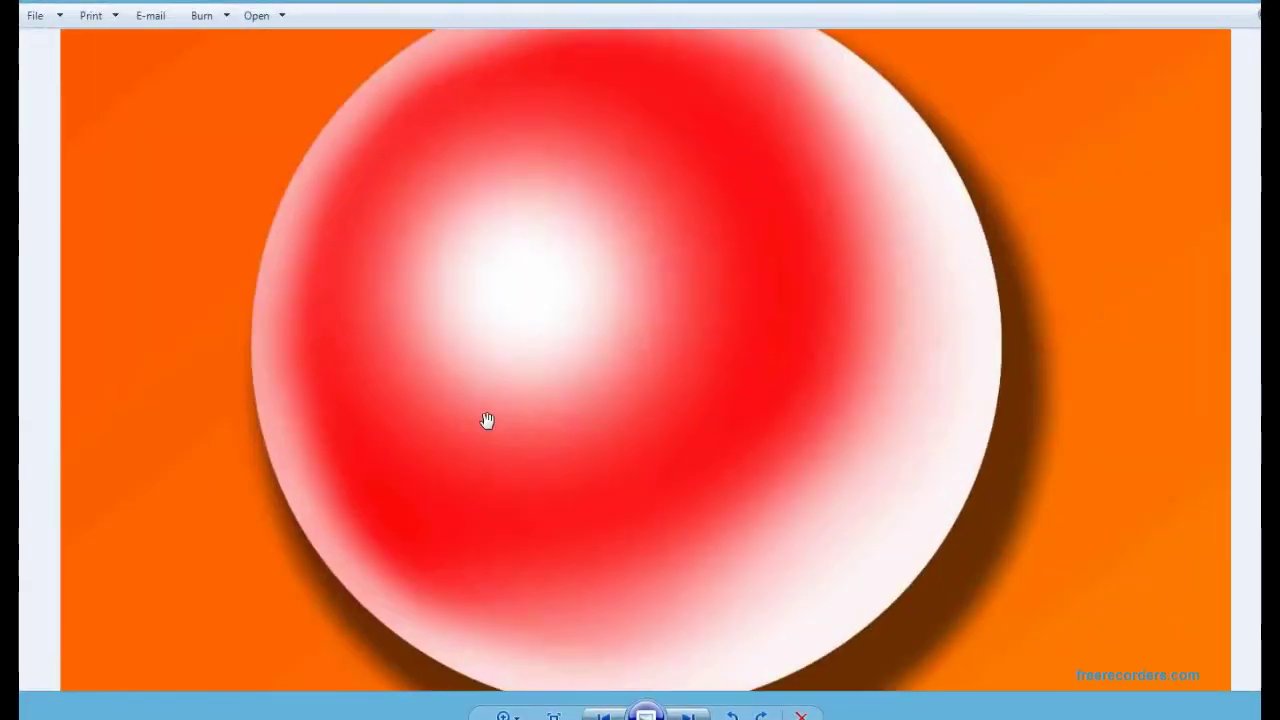
scroll(548, 435, "down", 2)
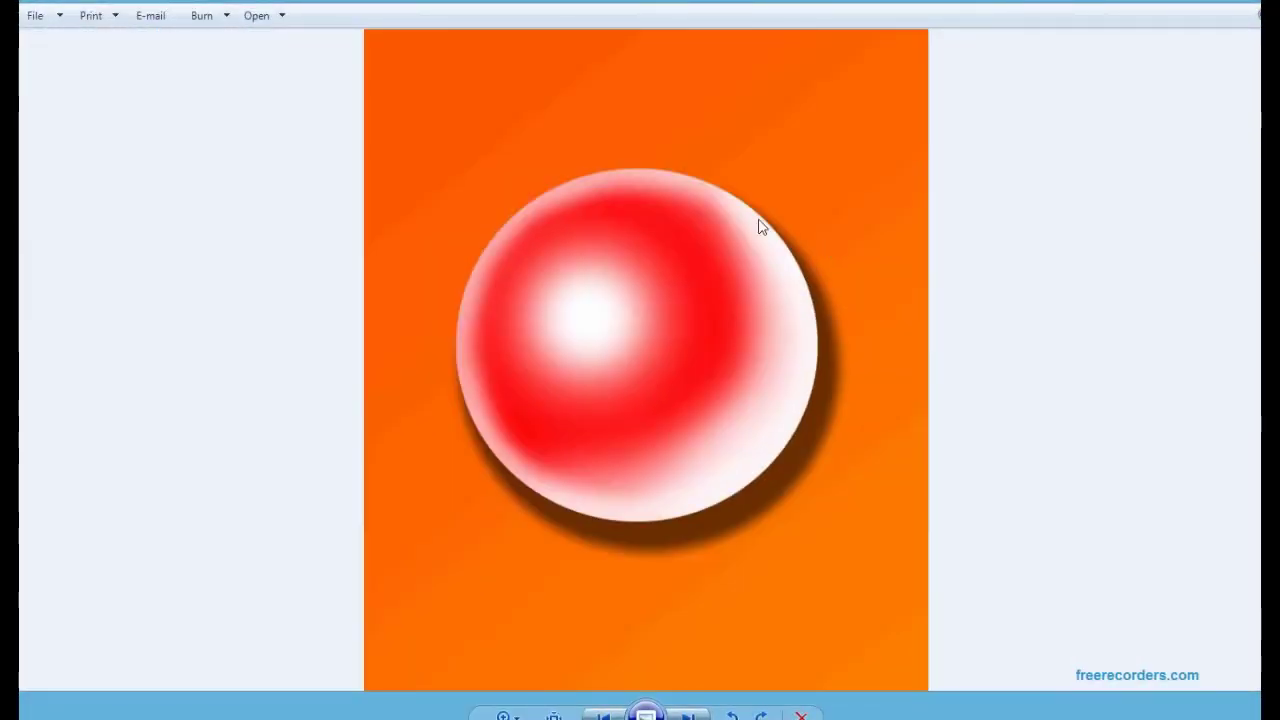
scroll(551, 400, "up", 2)
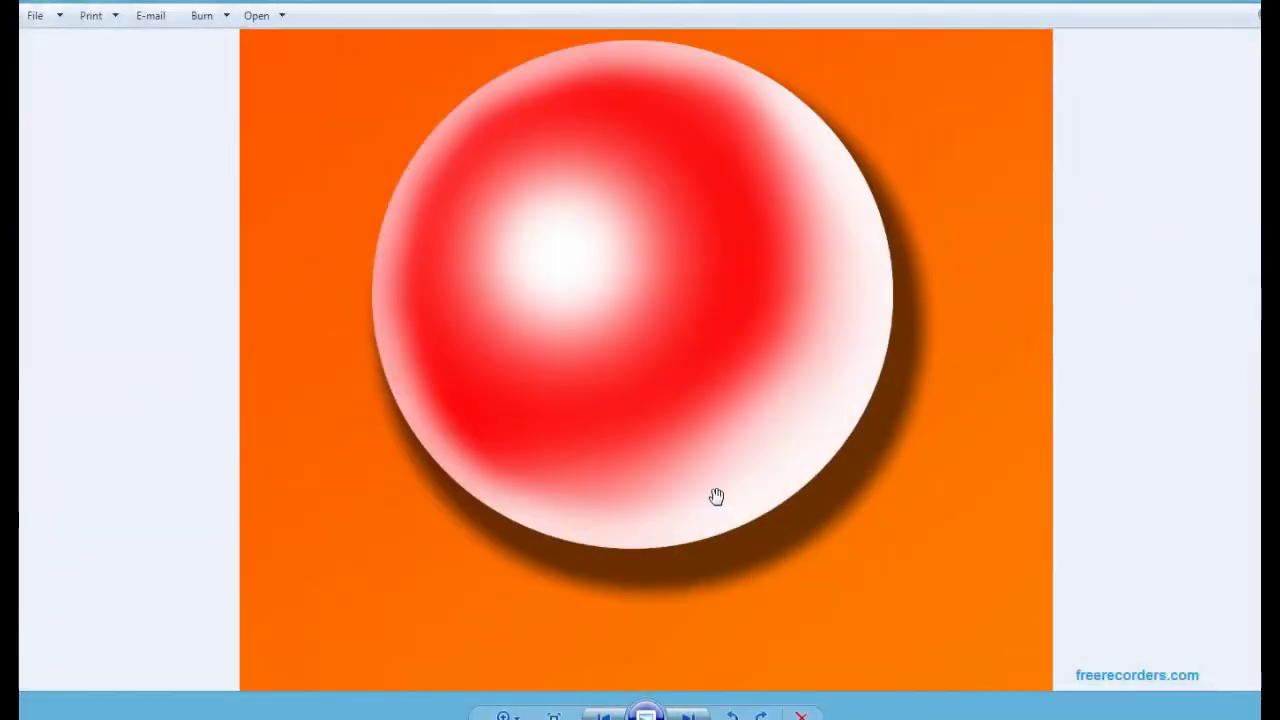
scroll(714, 497, "up", 2)
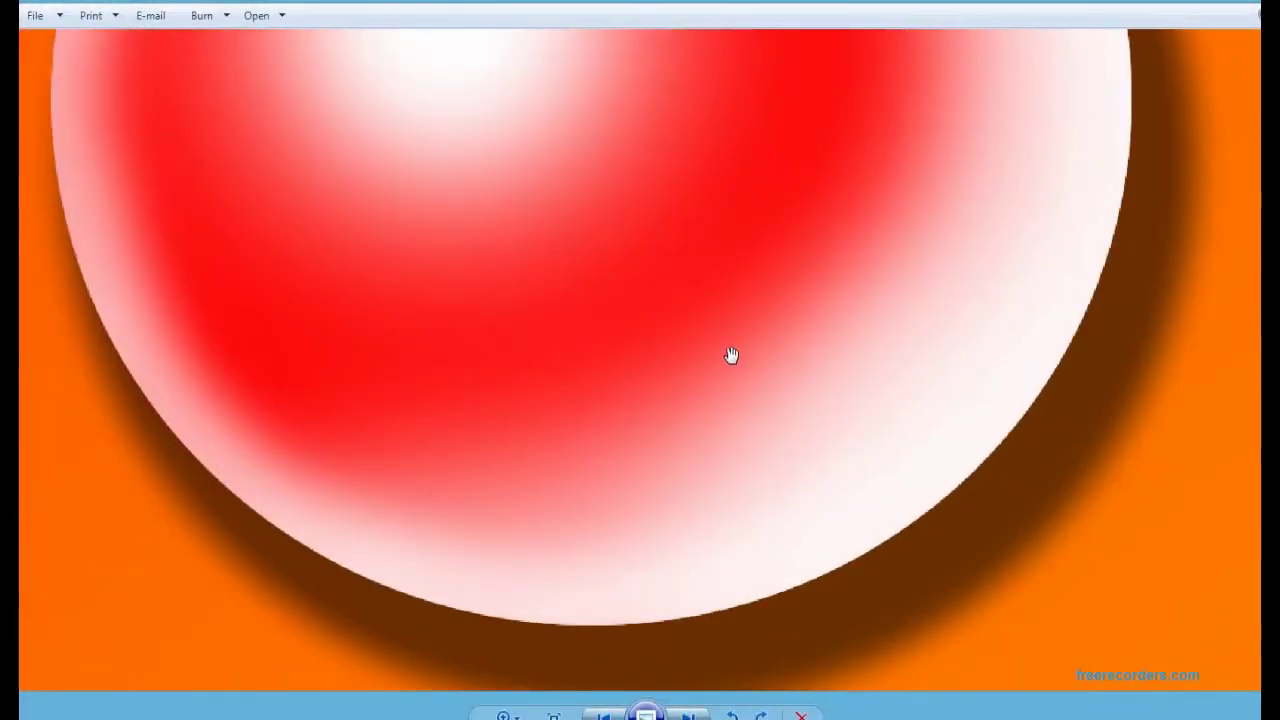
scroll(700, 330, "up", 2)
scroll(749, 403, "up", 2)
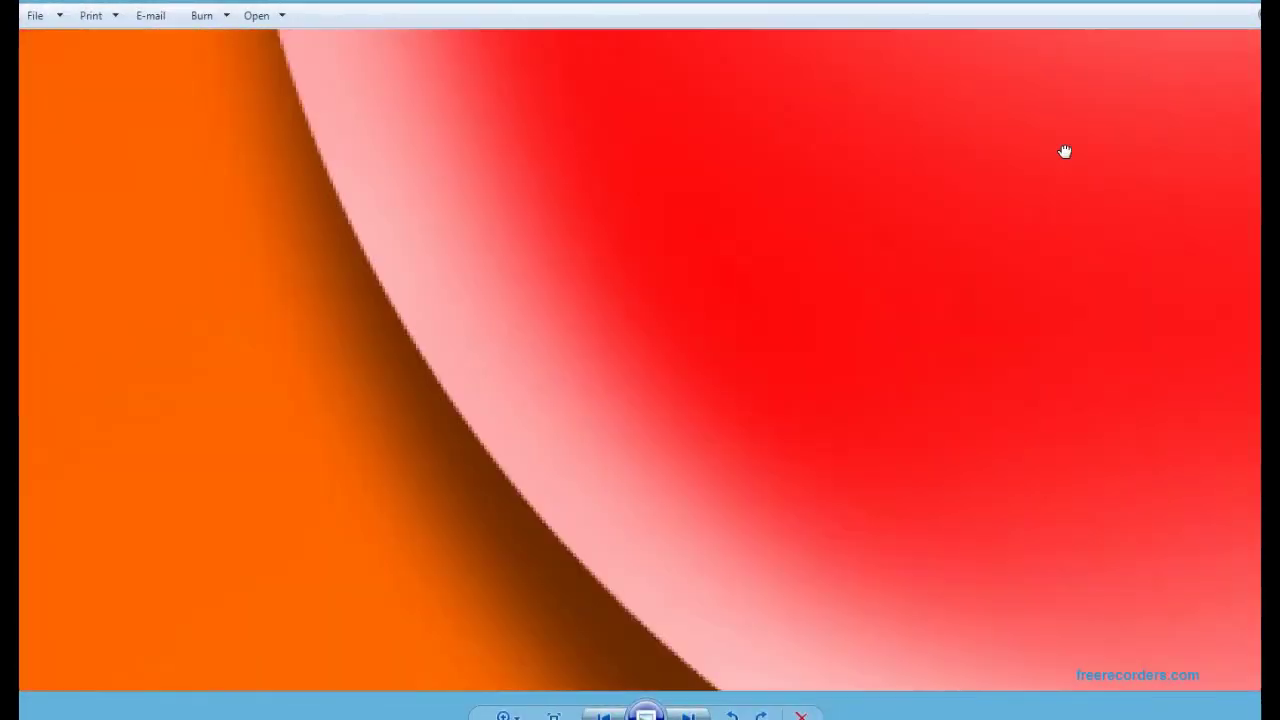
scroll(607, 378, "up", 1)
scroll(607, 378, "down", 1)
scroll(608, 377, "down", 1)
scroll(600, 370, "down", 2)
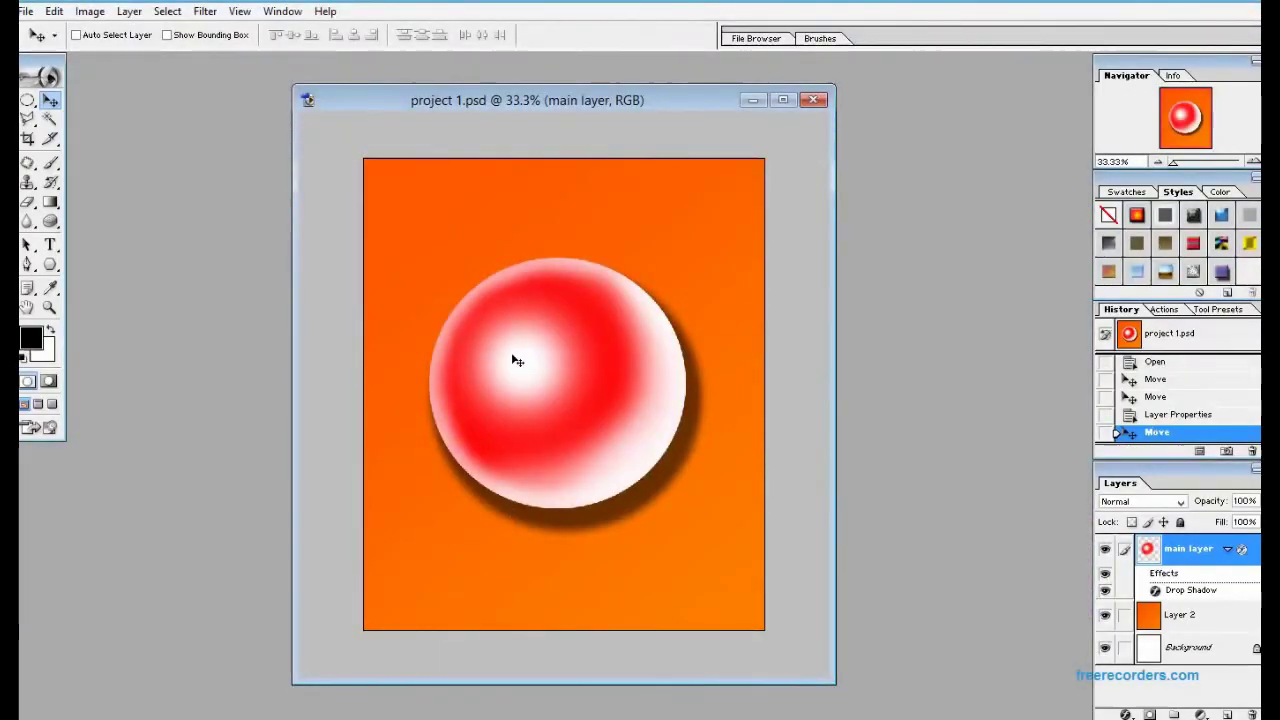
Export the sphere with Save for Web as a JPEG at Maximum quality 100, saved as max.jpg
left_click(28, 11)
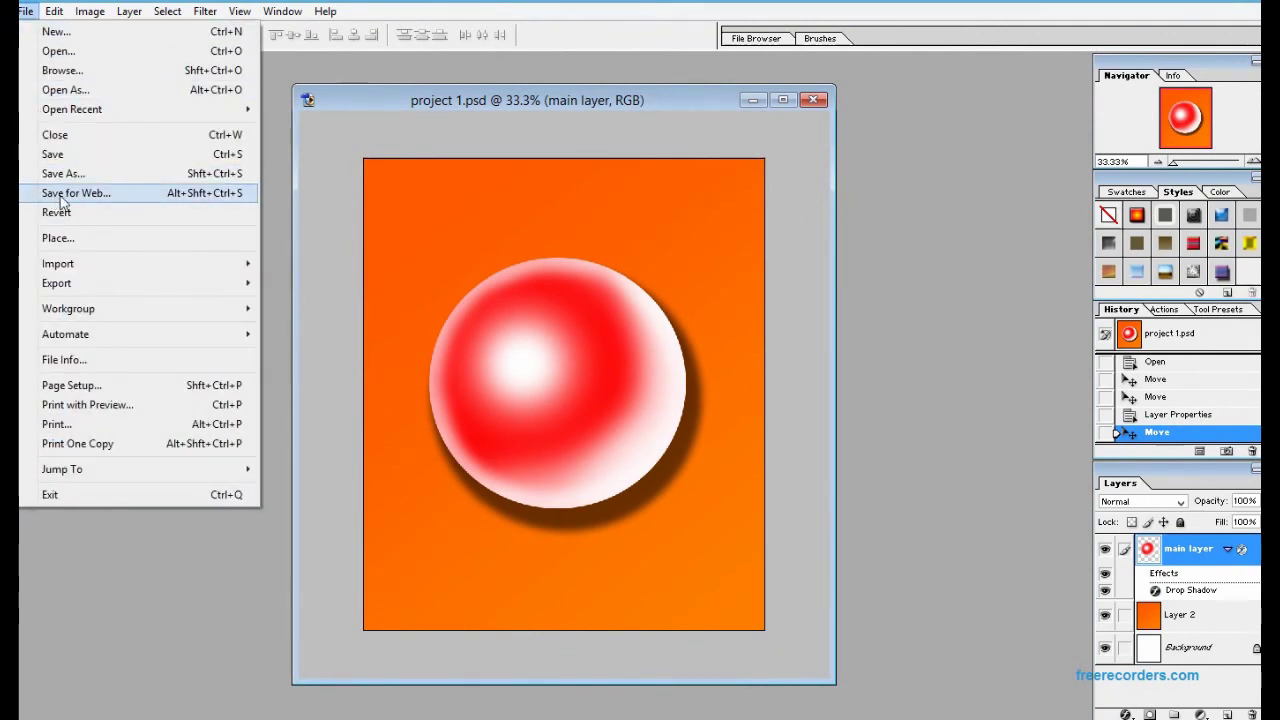
left_click(62, 195)
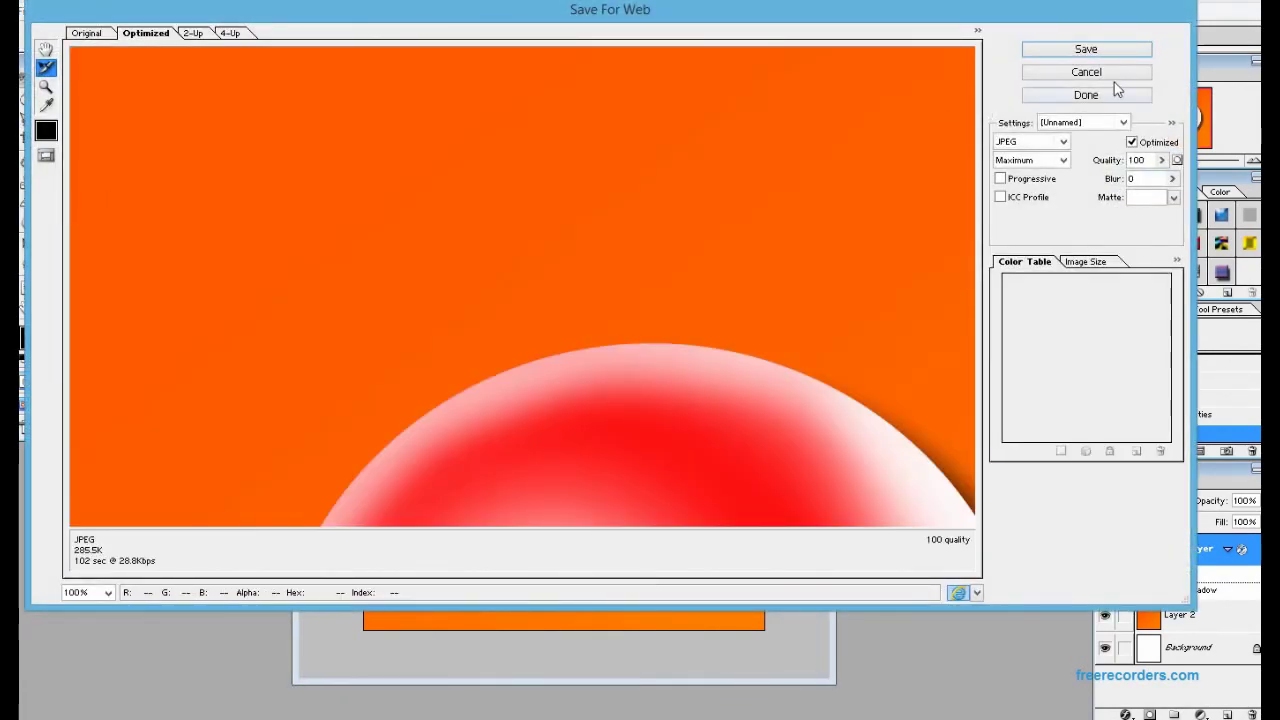
left_click(1086, 95)
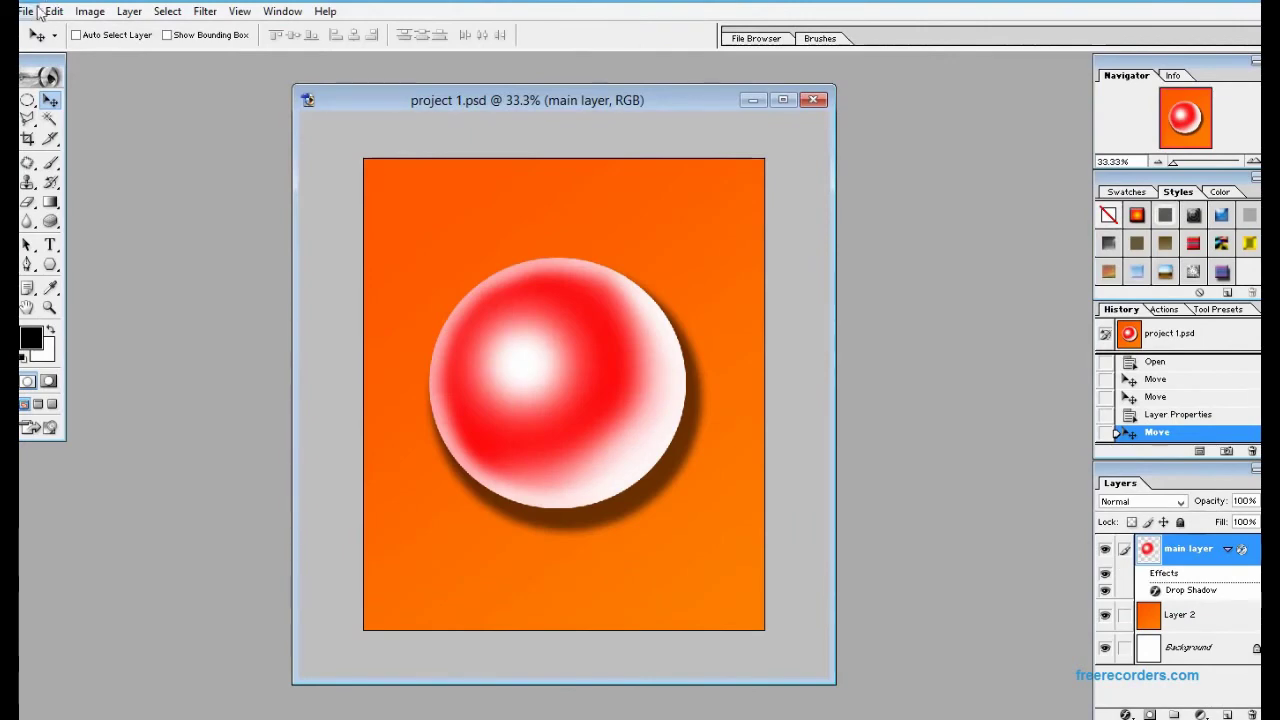
left_click(25, 11)
left_click(40, 193)
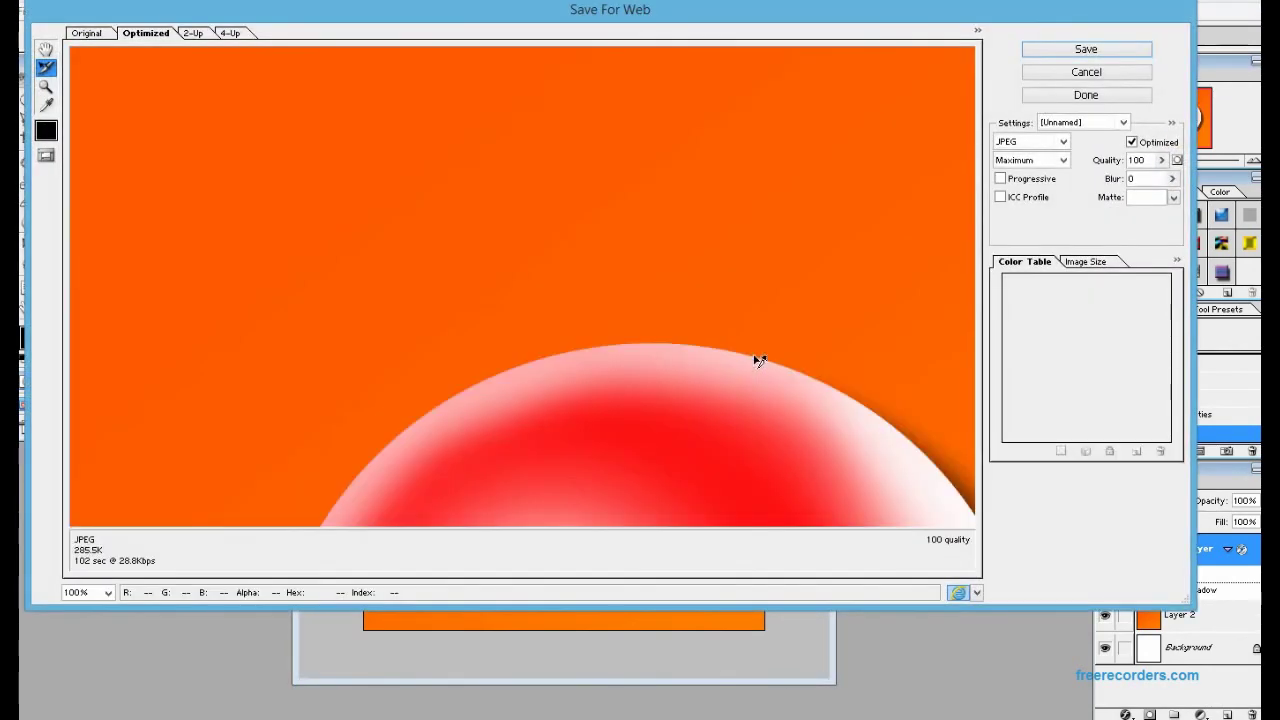
left_click(1062, 141)
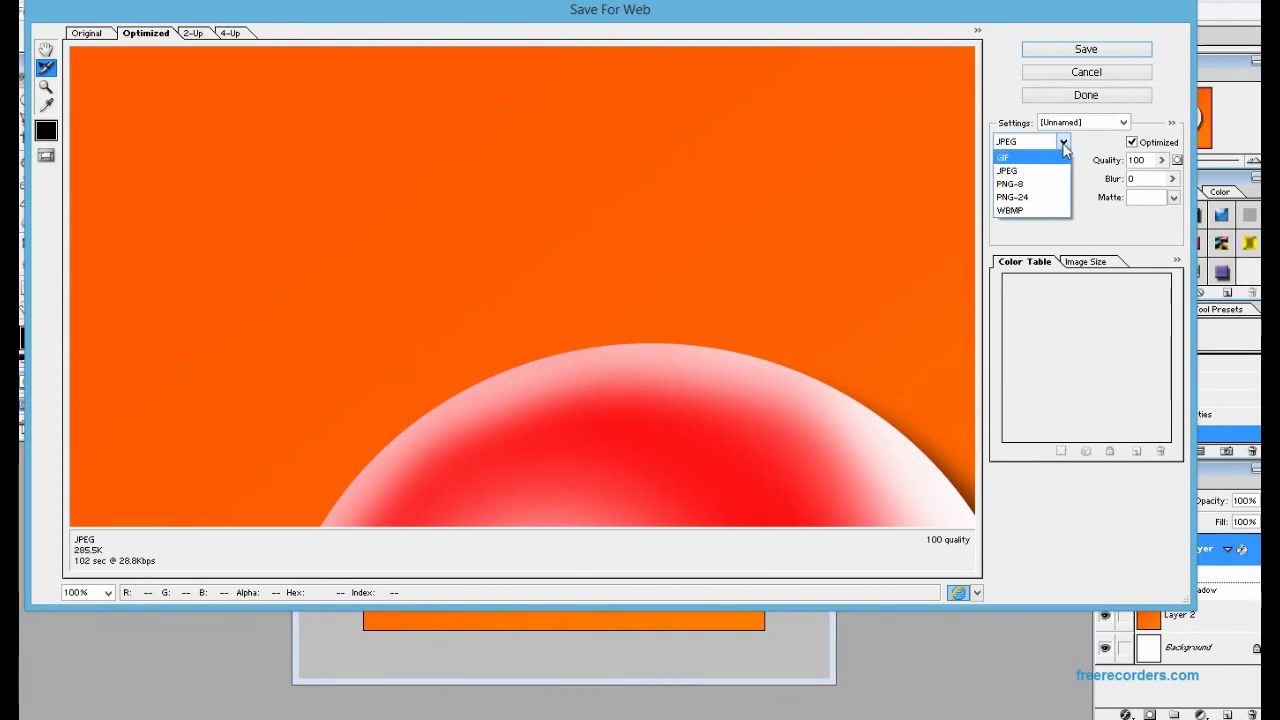
left_click(1063, 143)
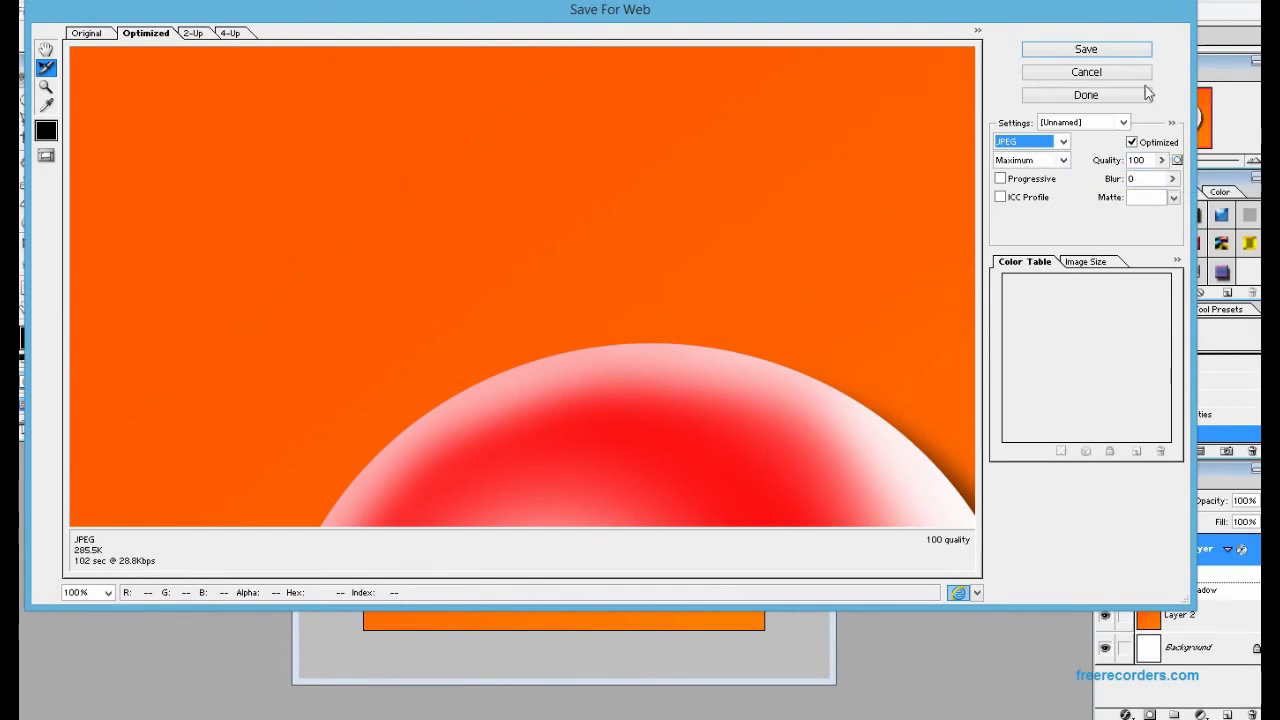
left_click(1086, 50)
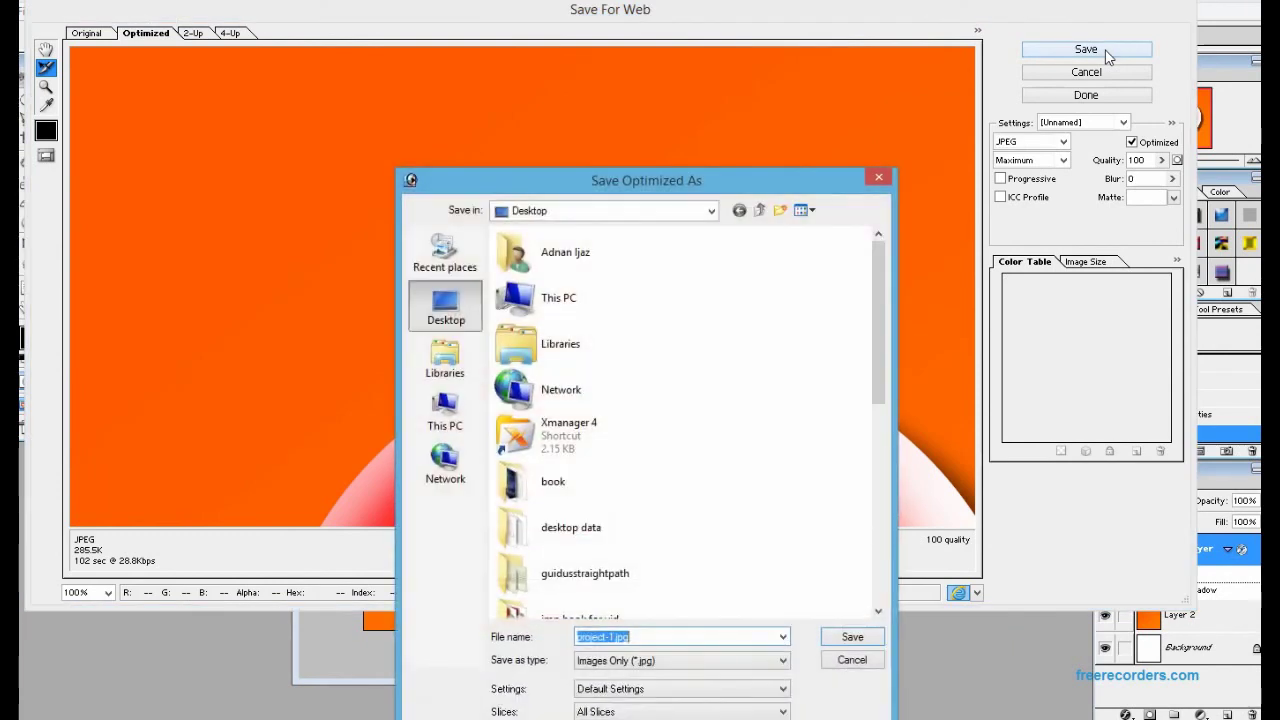
type("max")
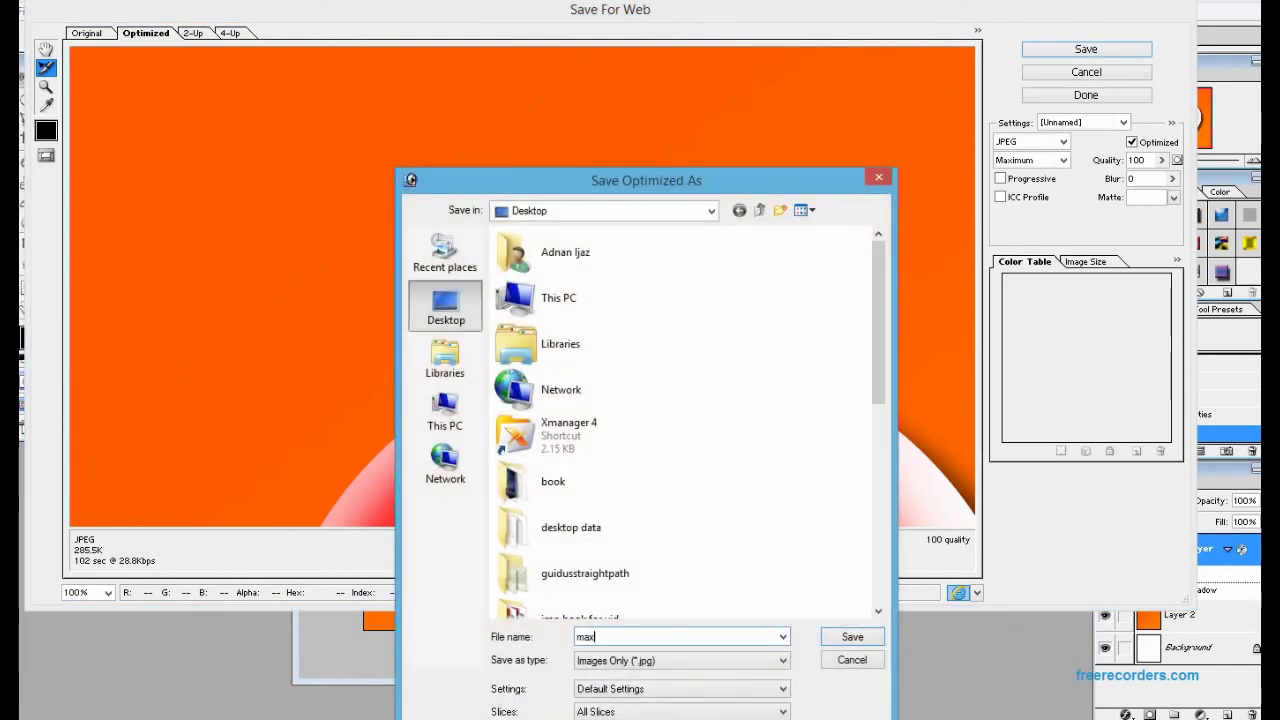
key("Return")
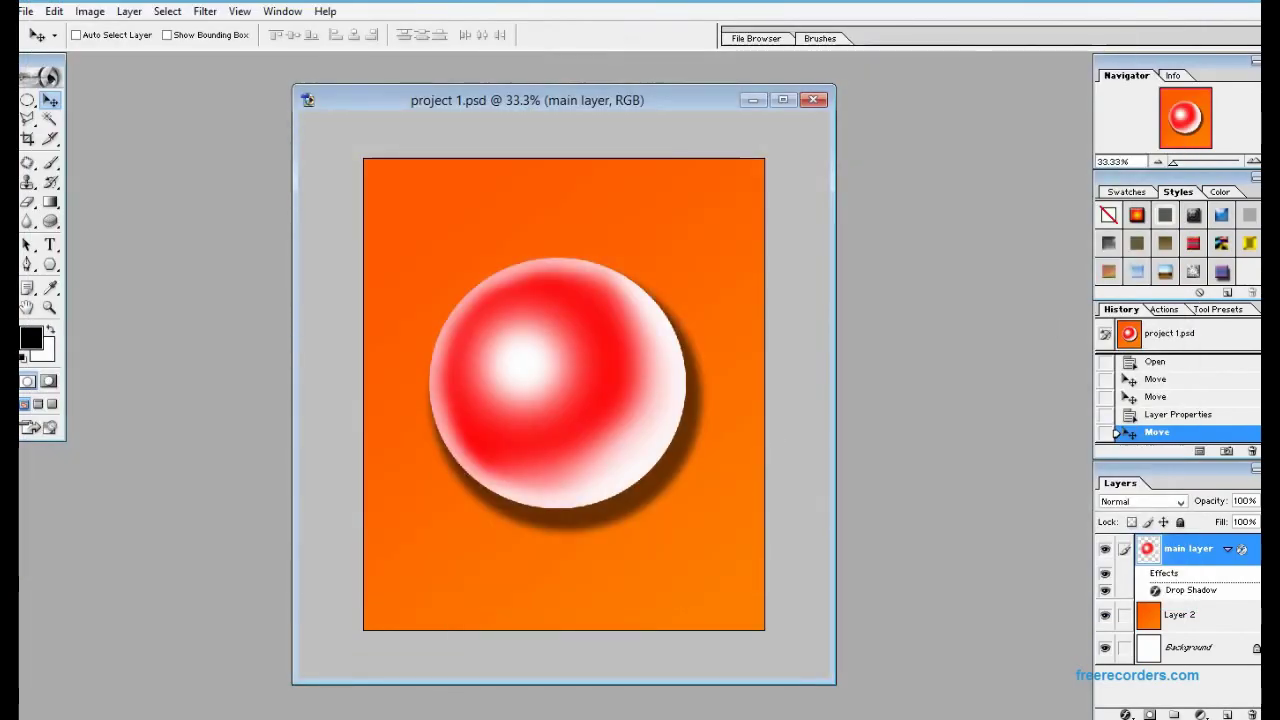
Minimize Photoshop and check in Properties that max.jpg is 285 KB
left_click(1210, 1)
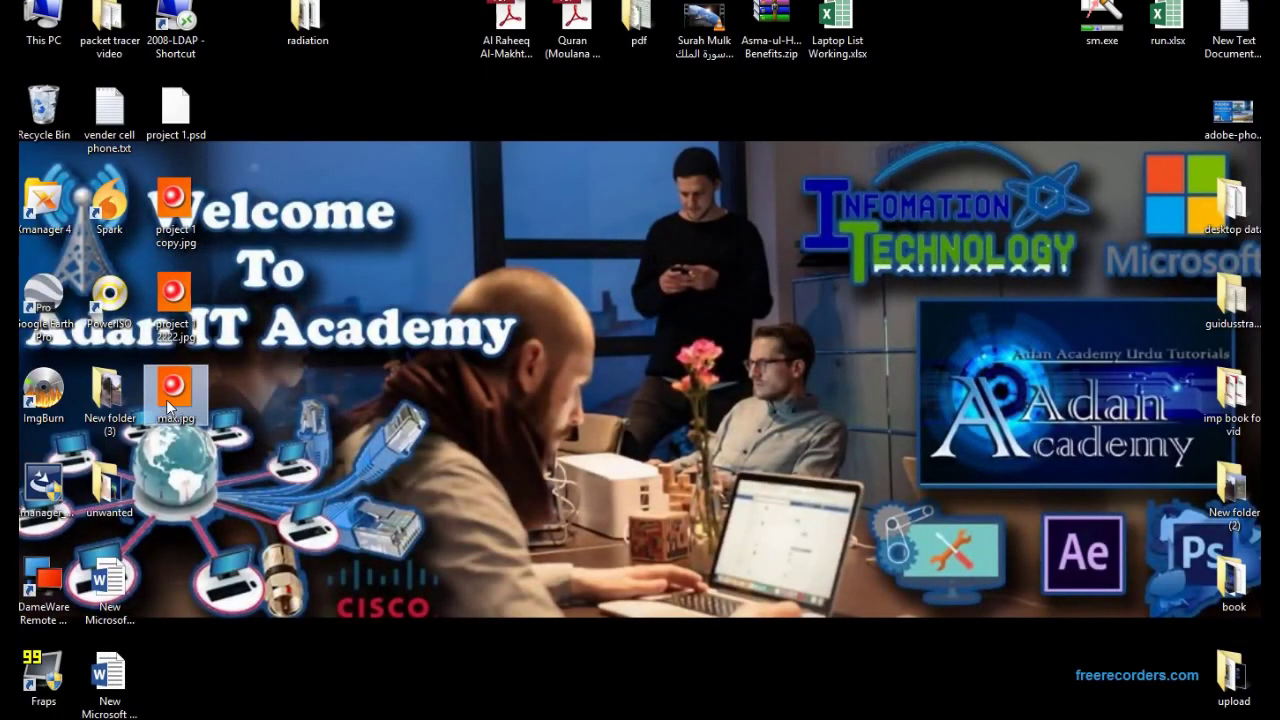
right_click(166, 399)
left_click(285, 716)
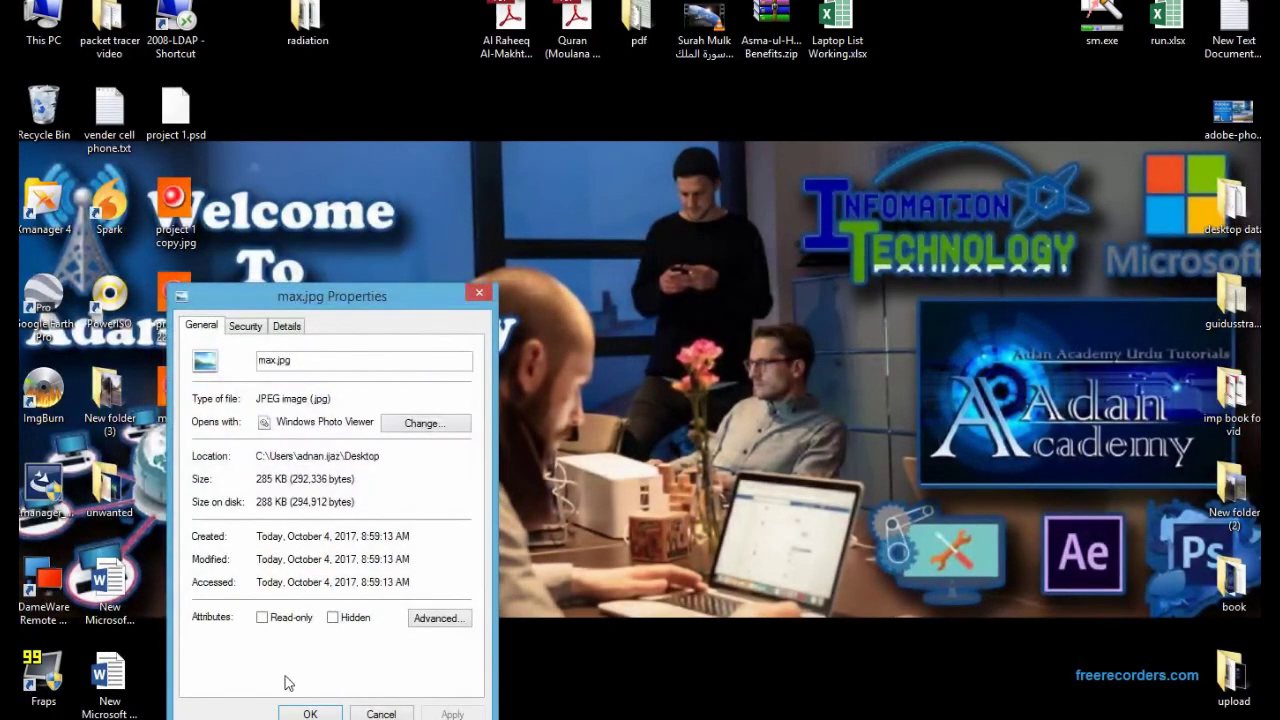
left_click(310, 713)
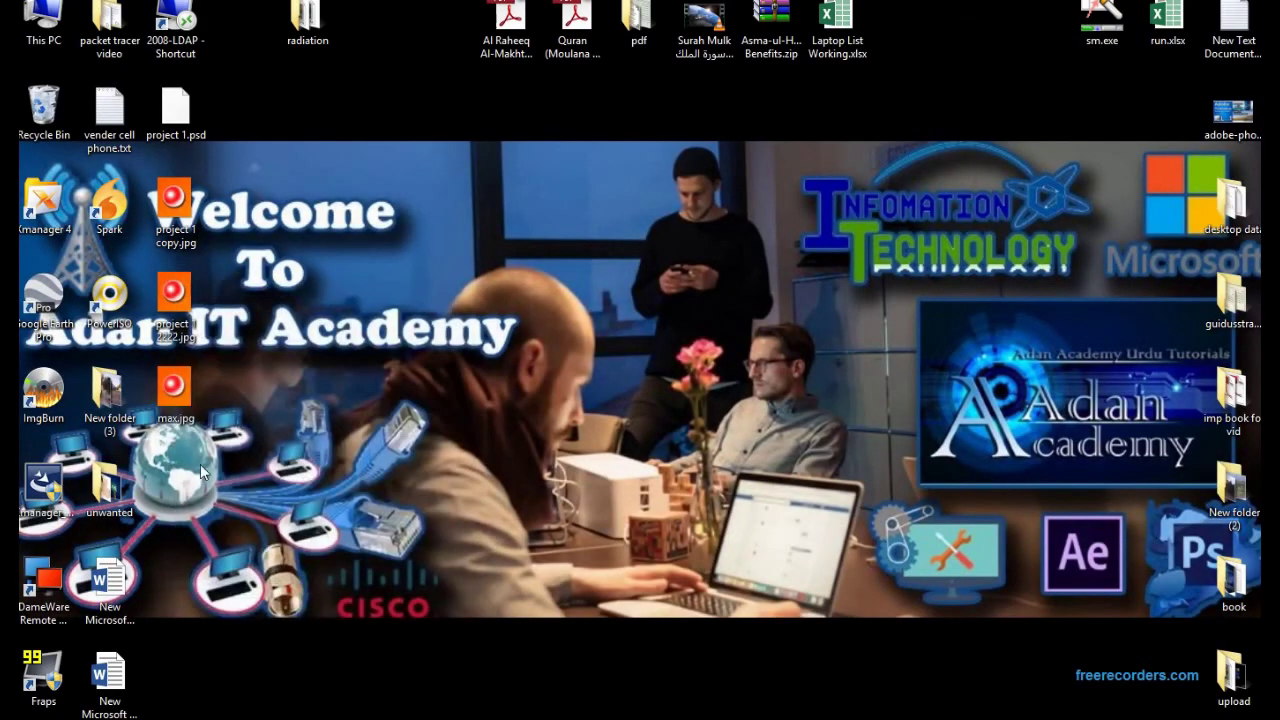
Zoom in on max.jpg in Photo Viewer, then close it and switch back to project 1.psd
double_click(171, 396)
scroll(660, 365, "up", 5)
scroll(749, 423, "up", 2)
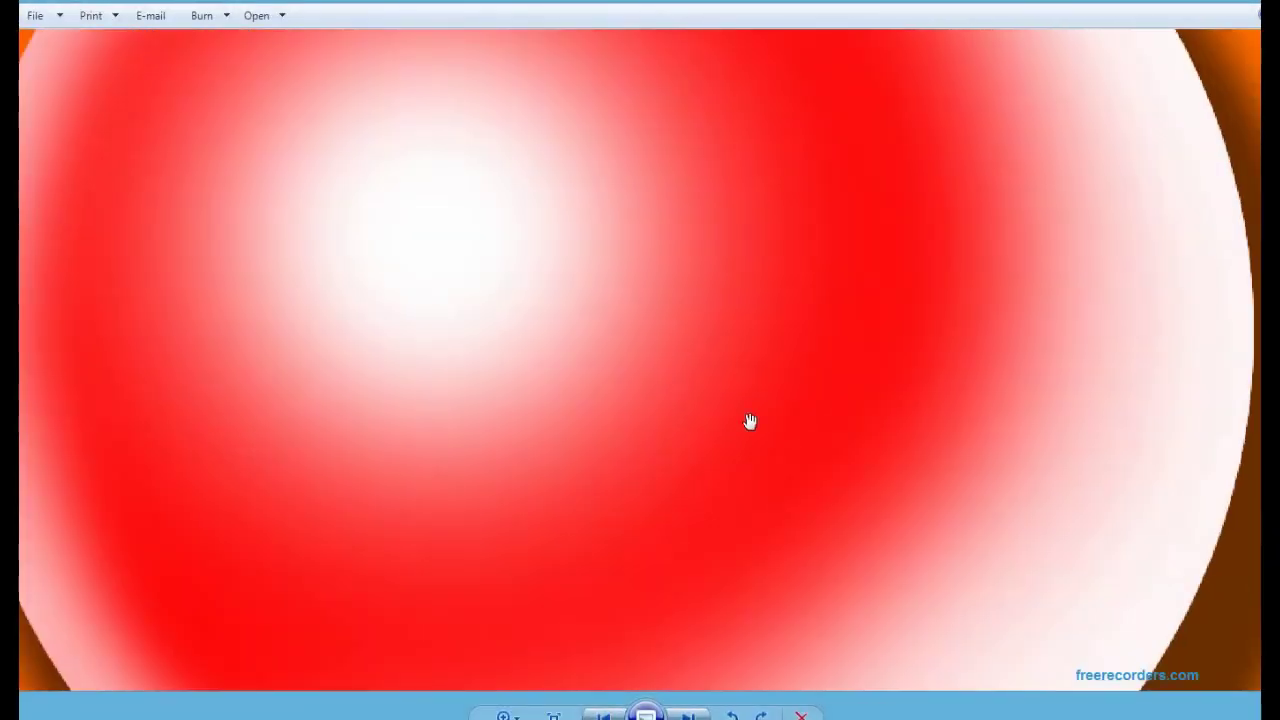
scroll(700, 400, "up", 2)
scroll(654, 402, "down", 5)
scroll(646, 408, "down", 2)
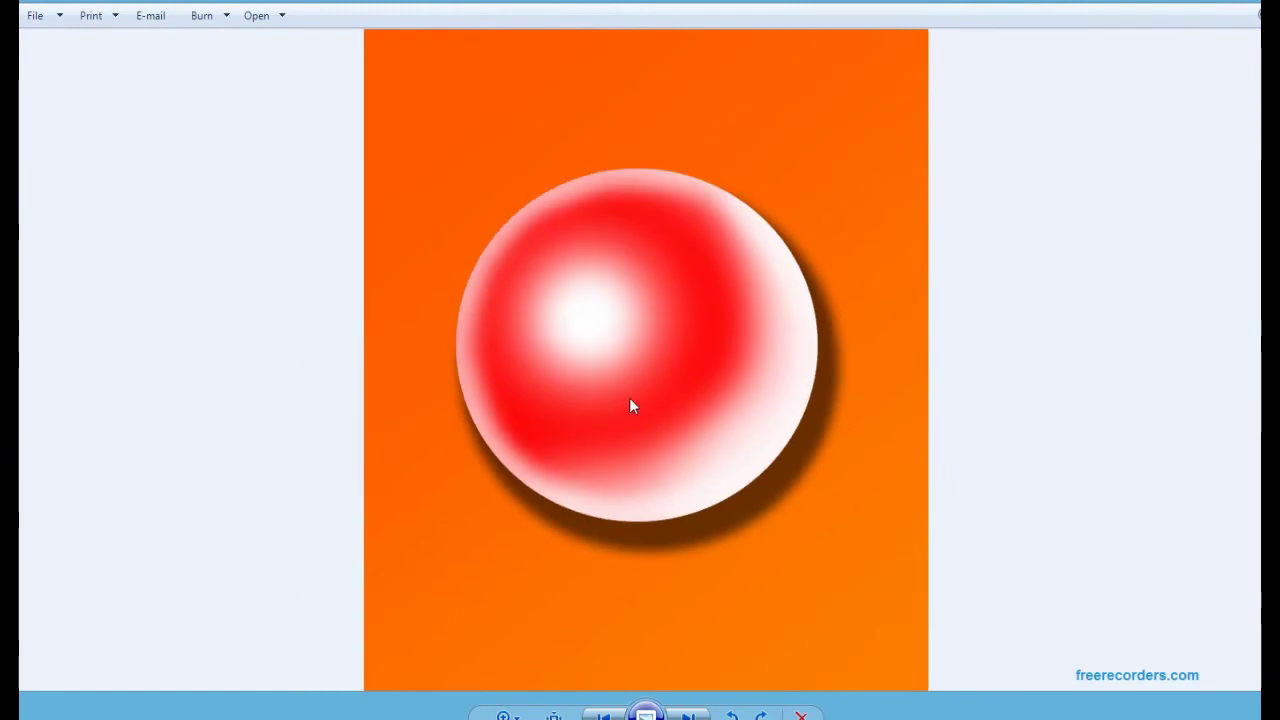
scroll(566, 400, "up", 1)
scroll(554, 400, "down", 1)
key("alt+F4")
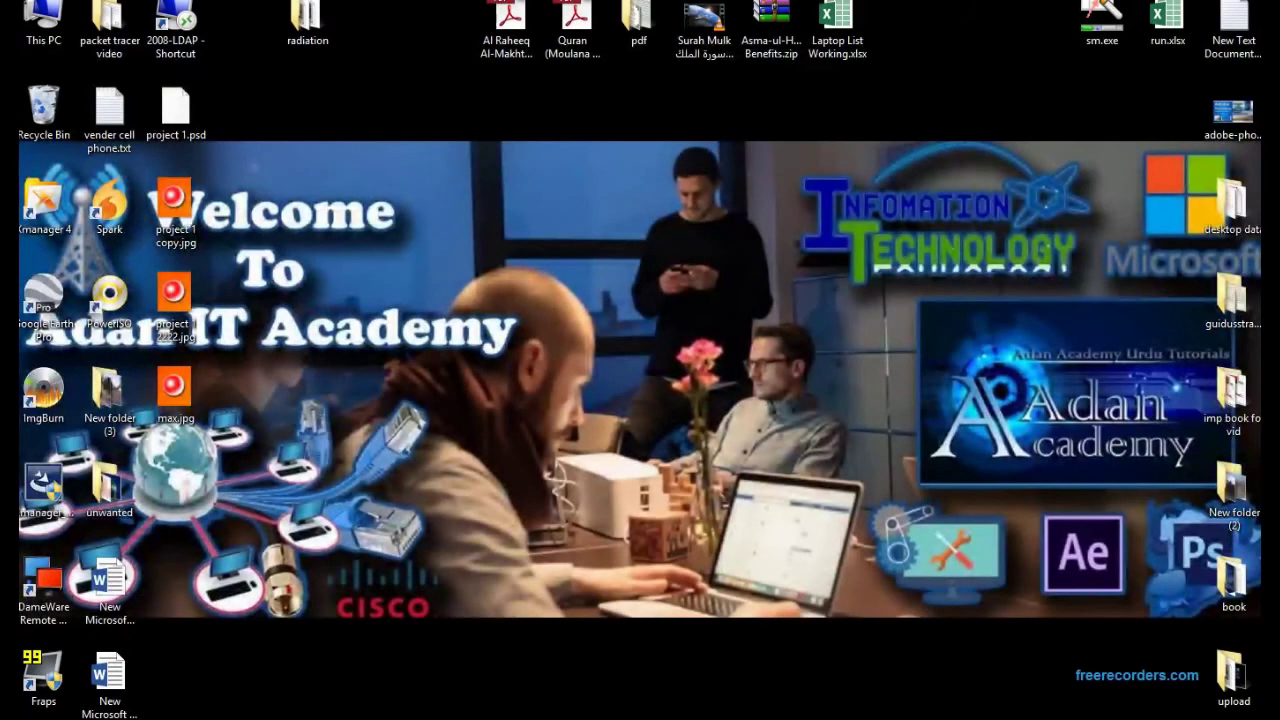
key("alt+Tab")
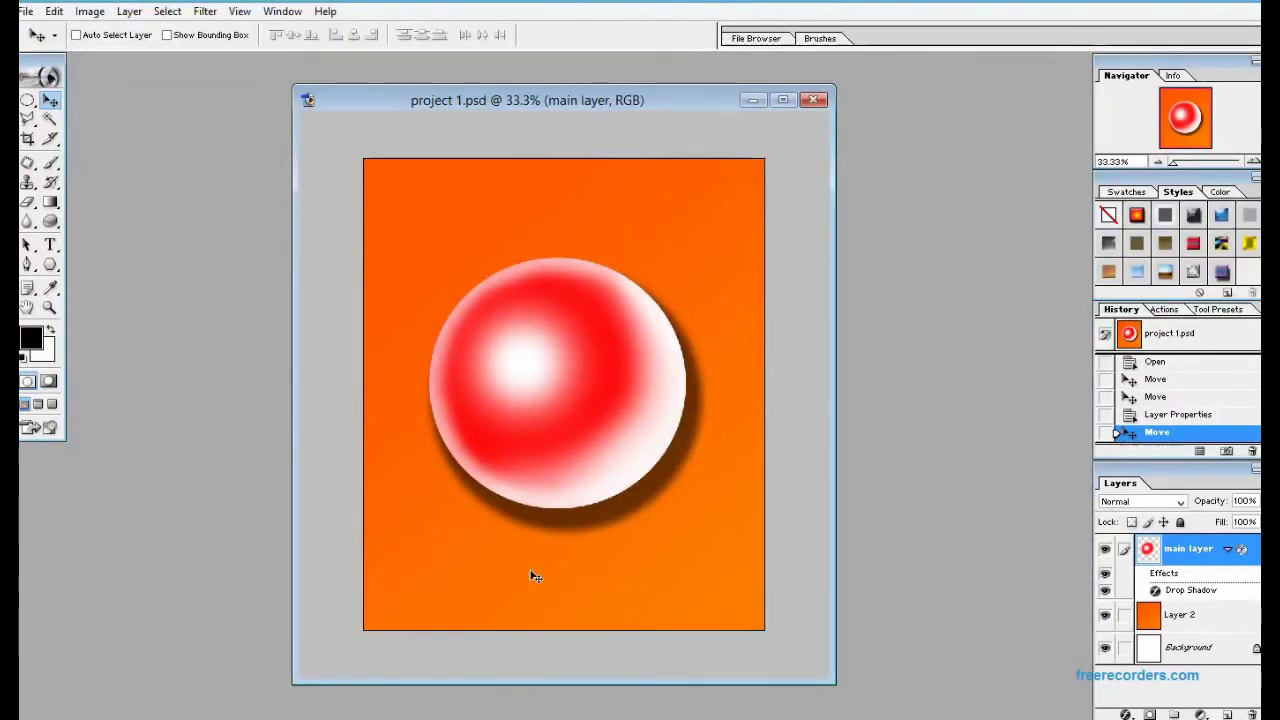